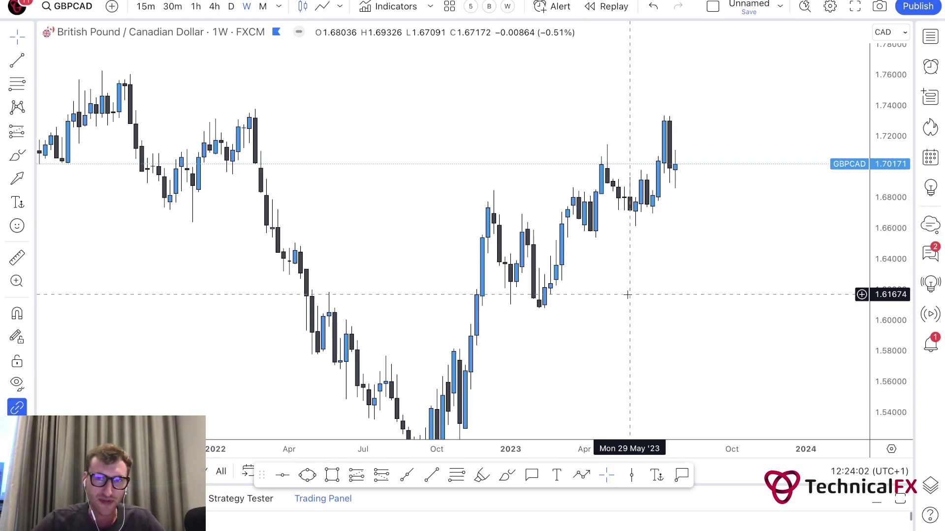
- Place an anchored text note on the weekly GBPCAD chart and set its text size to 20
{"action": "scroll", "coordinate": [672, 275], "scroll_direction": "right", "scroll_amount": 3}
{"action": "left_click_drag", "start_coordinate": [667, 274], "coordinate": [623, 285]}
{"action": "left_click", "coordinate": [656, 475]}
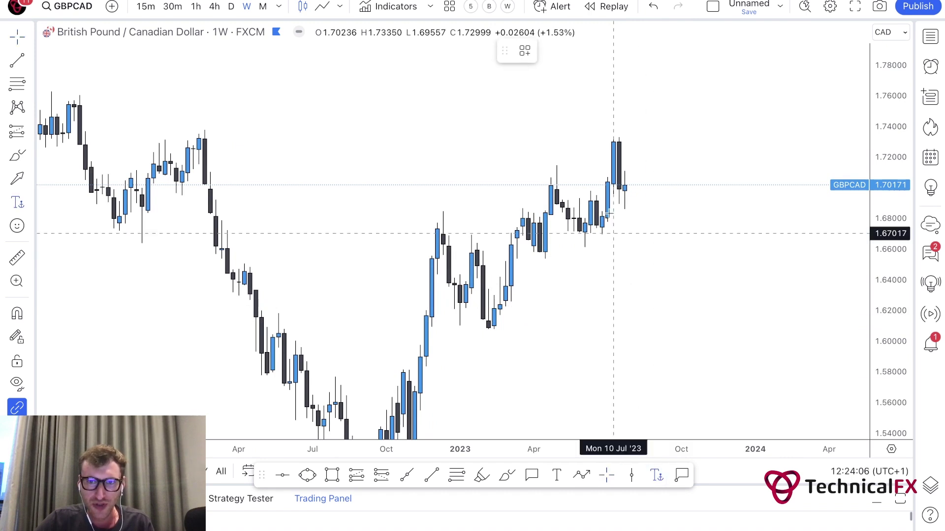
{"action": "left_click", "coordinate": [633, 352]}
{"action": "left_click_drag", "start_coordinate": [501, 83], "coordinate": [490, 81]}
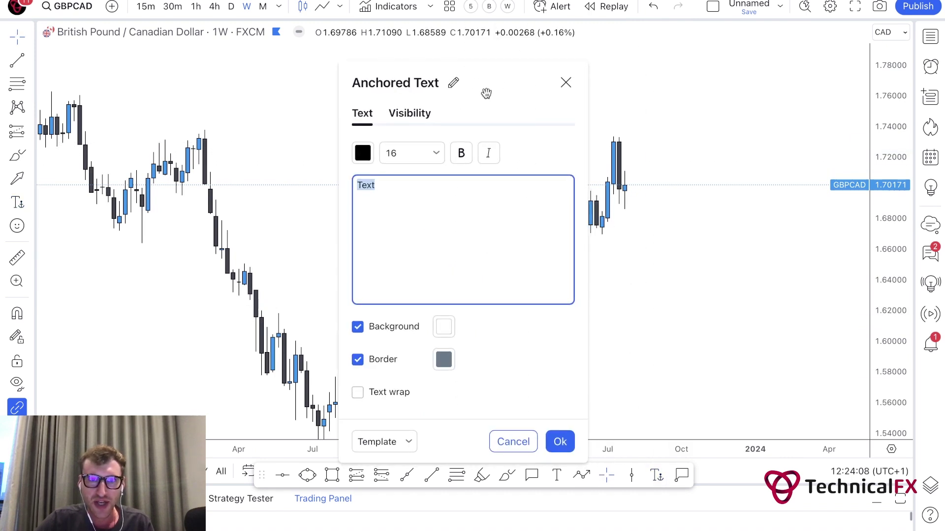
{"action": "left_click", "coordinate": [436, 154]}
{"action": "left_click", "coordinate": [408, 280]}
{"action": "left_click", "coordinate": [405, 213]}
{"action": "left_click_drag", "start_coordinate": [496, 89], "coordinate": [515, 81]}
- Fill the anchored note with the heading "Timeframes", a blank line, and the lines "Weekly", "Daily" and "4 Hour"
{"action": "left_click", "coordinate": [444, 226]}
{"action": "key", "text": "ctrl+a"}
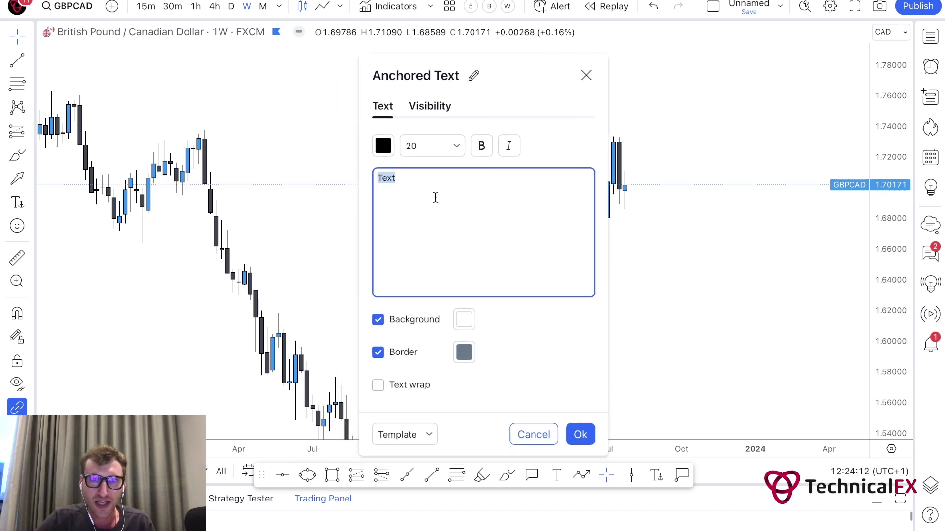
{"action": "type", "text": "3 Steps"}
{"action": "key", "text": "ctrl+a"}
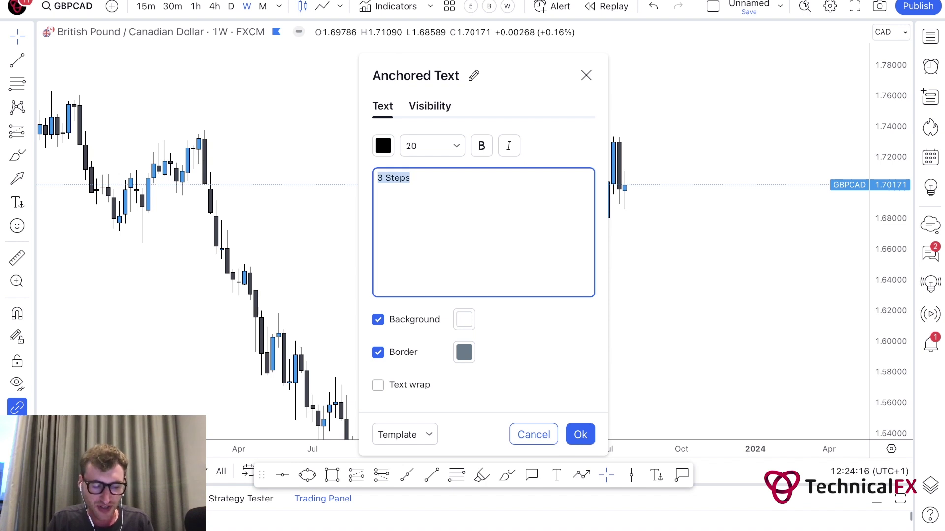
{"action": "type", "text": "Timeframes"}
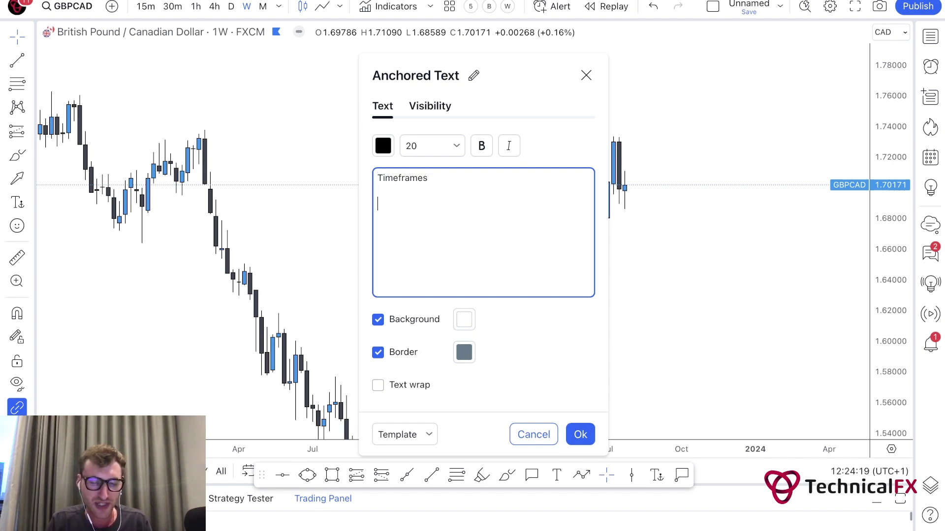
{"action": "type", "text": "We"}
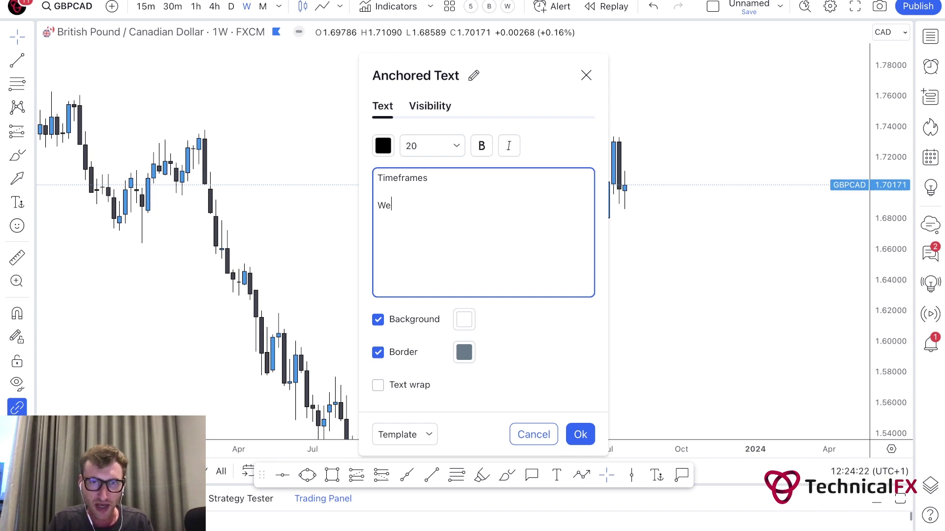
{"action": "type", "text": "ekly"}
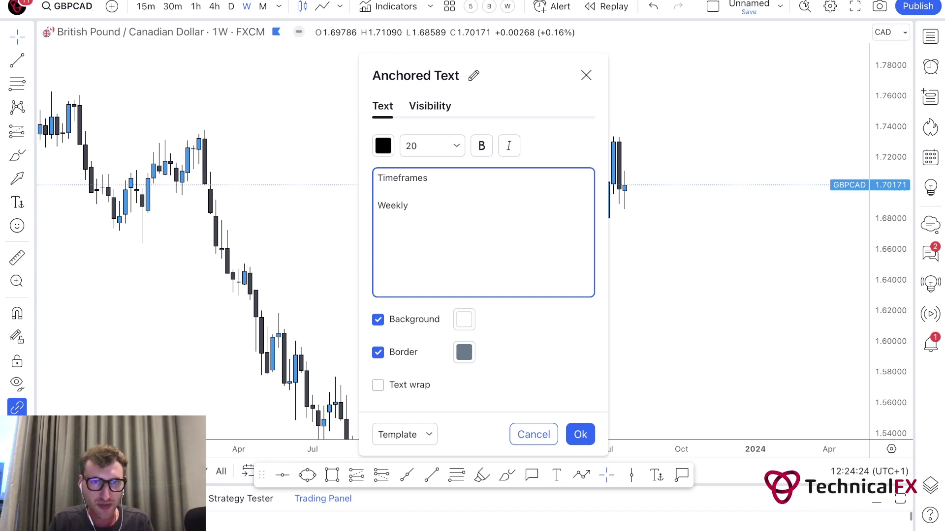
{"action": "type", "text": "Da"}
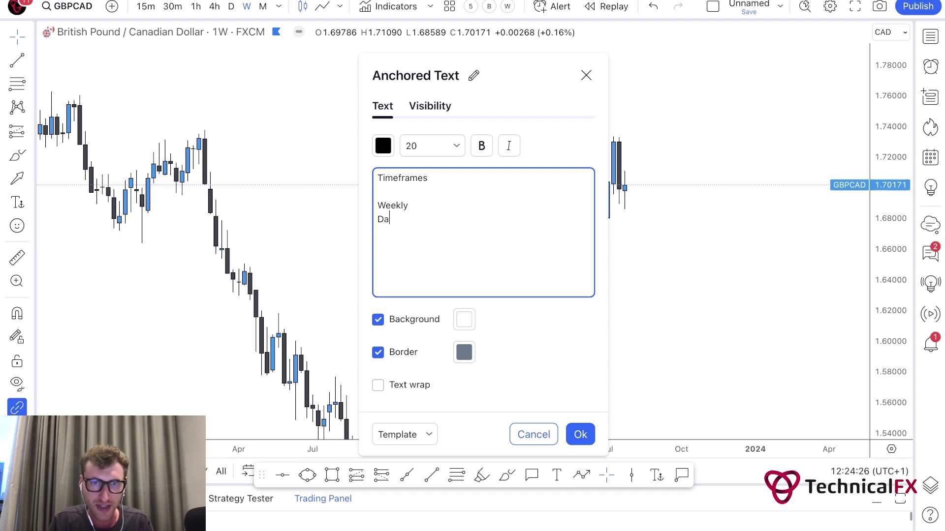
{"action": "type", "text": "ily 4 Hour"}
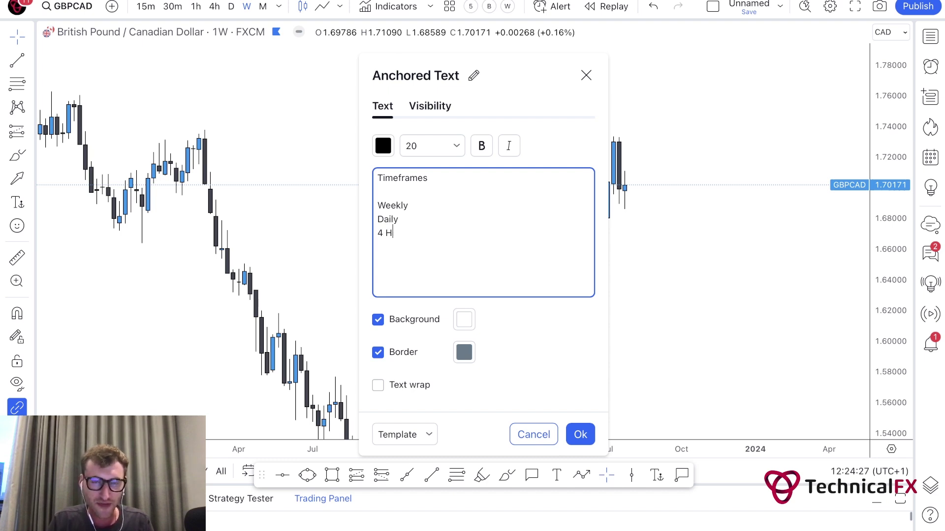
{"action": "left_click", "coordinate": [656, 261]}
- Set the Timeframes note's text size to 16 and place a duplicate of it beside the original above the candles
{"action": "mouse_move", "coordinate": [501, 172]}
{"action": "left_mouse_down"}
{"action": "mouse_move", "coordinate": [434, 134]}
{"action": "mouse_move", "coordinate": [255, 86]}
{"action": "mouse_move", "coordinate": [401, 102]}
{"action": "mouse_move", "coordinate": [488, 90]}
{"action": "mouse_move", "coordinate": [509, 96]}
{"action": "left_mouse_up"}
{"action": "left_click", "coordinate": [605, 55]}
{"action": "left_click", "coordinate": [601, 163]}
{"action": "left_click", "coordinate": [338, 100]}
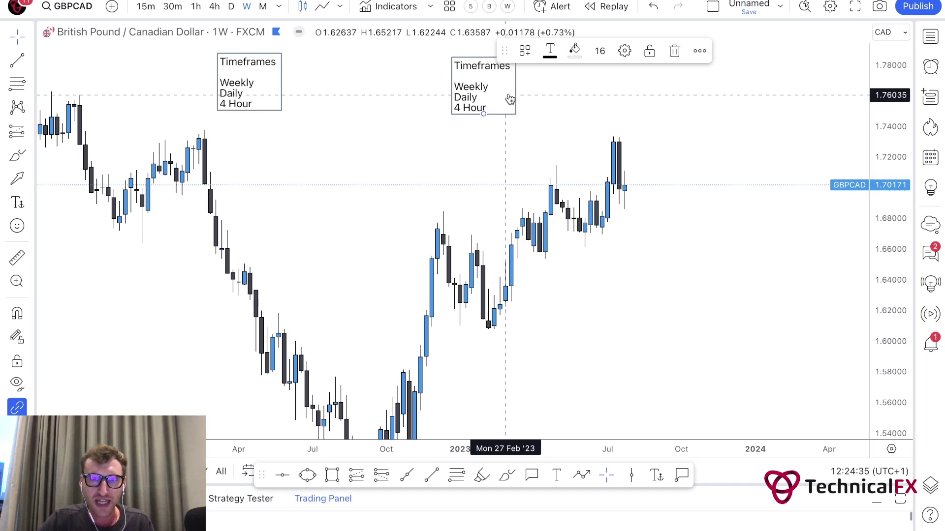
- Replace the duplicate note's text with the heading "3 Steps Process" and, below a blank line, "Step 1: Market Structure"
{"action": "double_click", "coordinate": [500, 95]}
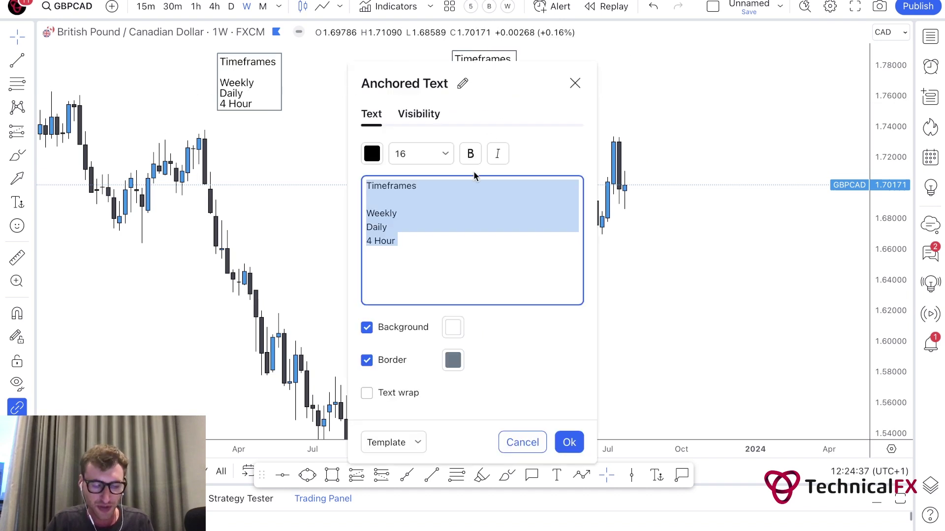
{"action": "type", "text": "3 Steps process"}
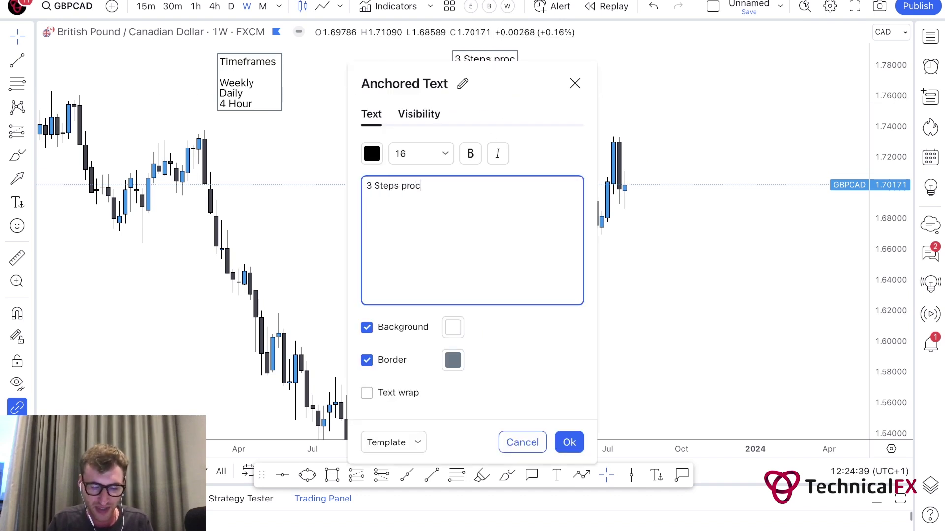
{"action": "key", "text": "BackSpace"}
{"action": "key", "text": "BackSpace"}
{"action": "key", "text": "BackSpace"}
{"action": "key", "text": "BackSpace"}
{"action": "key", "text": "BackSpace"}
{"action": "key", "text": "BackSpace"}
{"action": "key", "text": "BackSpace"}
{"action": "key", "text": "BackSpace"}
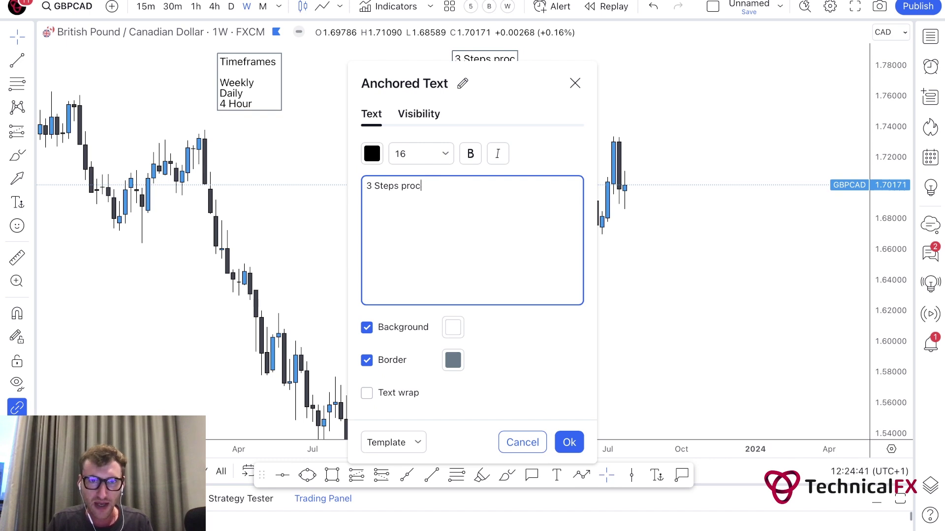
{"action": "type", "text": "Proces"}
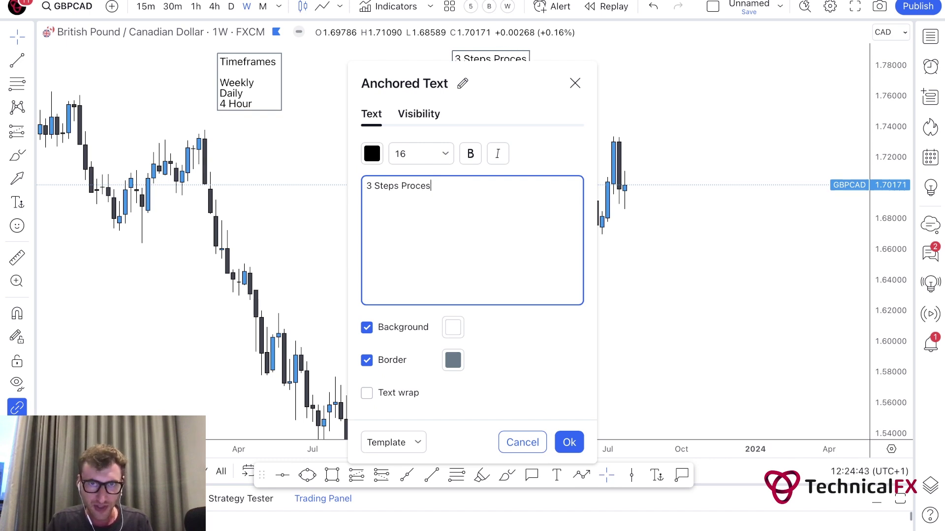
{"action": "type", "text": "sStep 1"}
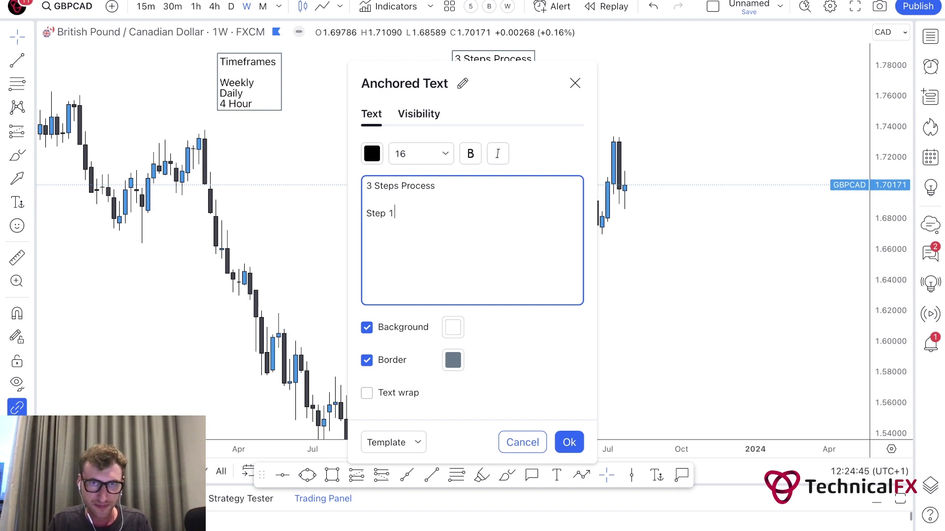
{"action": "type", "text": ": Mar"}
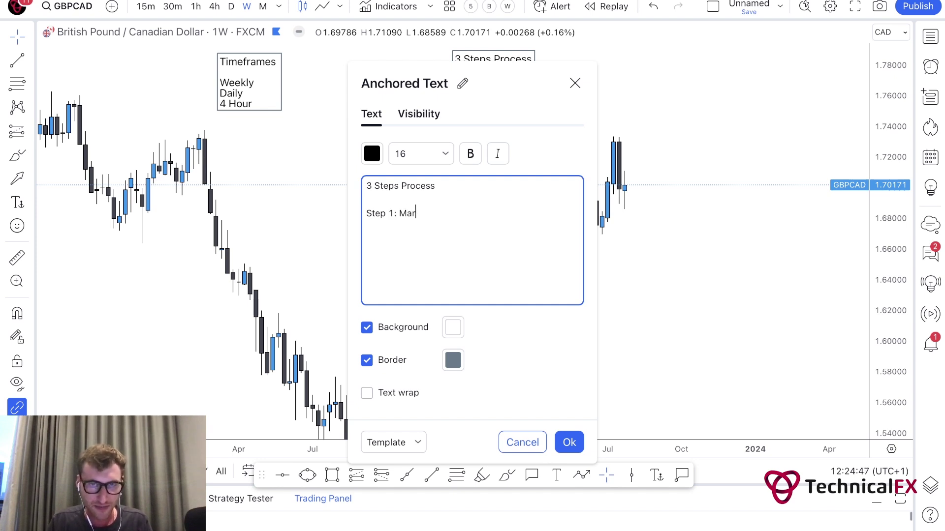
{"action": "type", "text": "ket Structure "}
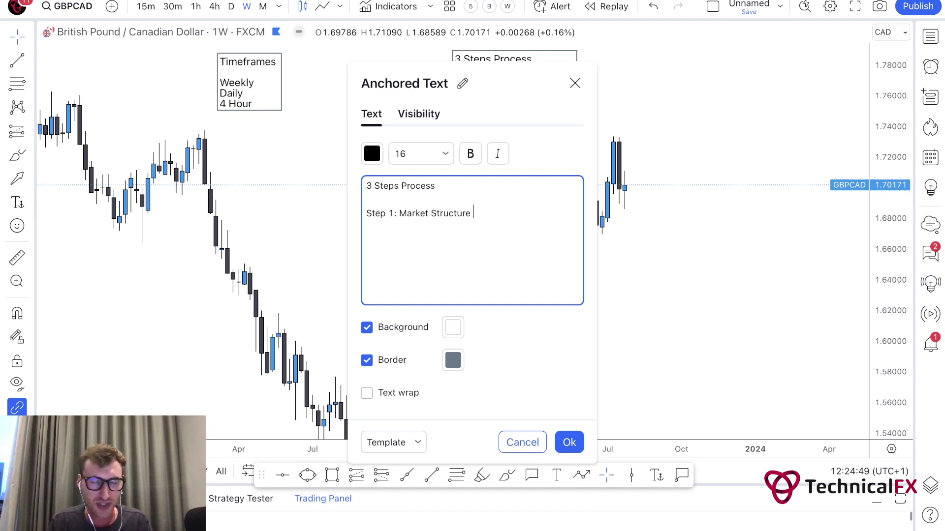
- Add the line "Step 2: Area of Interest (Imbalance)" to the 3 Steps Process note
{"action": "type", "text": "Step 2: Area s"}
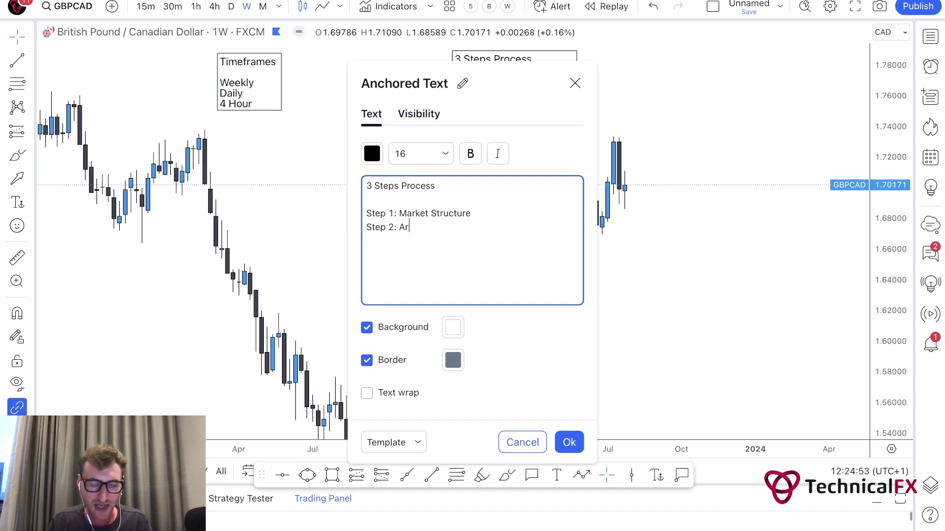
{"action": "key", "text": "BackSpace"}
{"action": "type", "text": "od"}
{"action": "key", "text": "BackSpace"}
{"action": "key", "text": "BackSpace"}
{"action": "type", "text": "f Interest "}
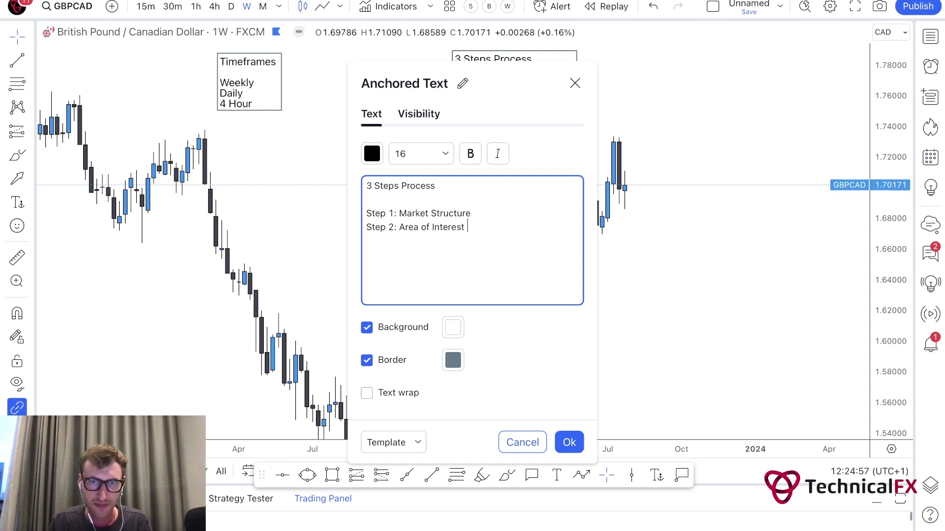
{"action": "type", "text": "("}
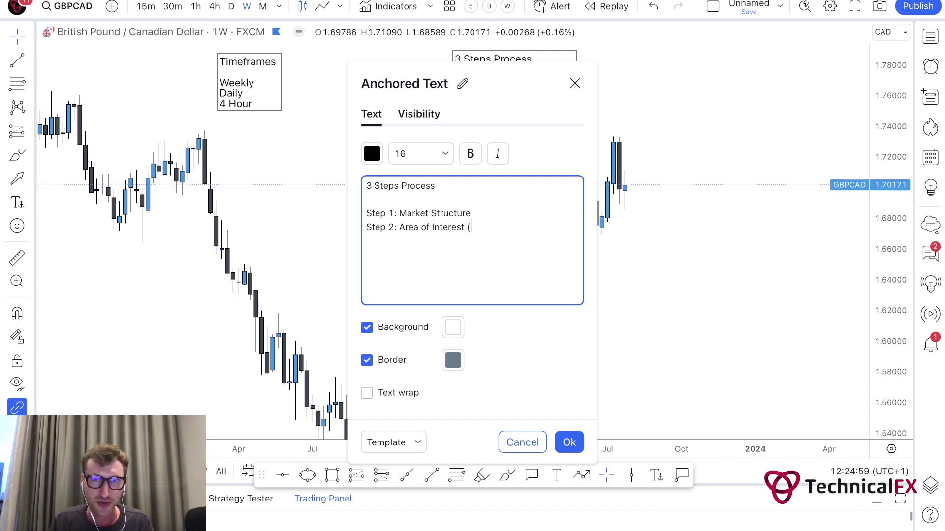
{"action": "type", "text": "Imabalnc"}
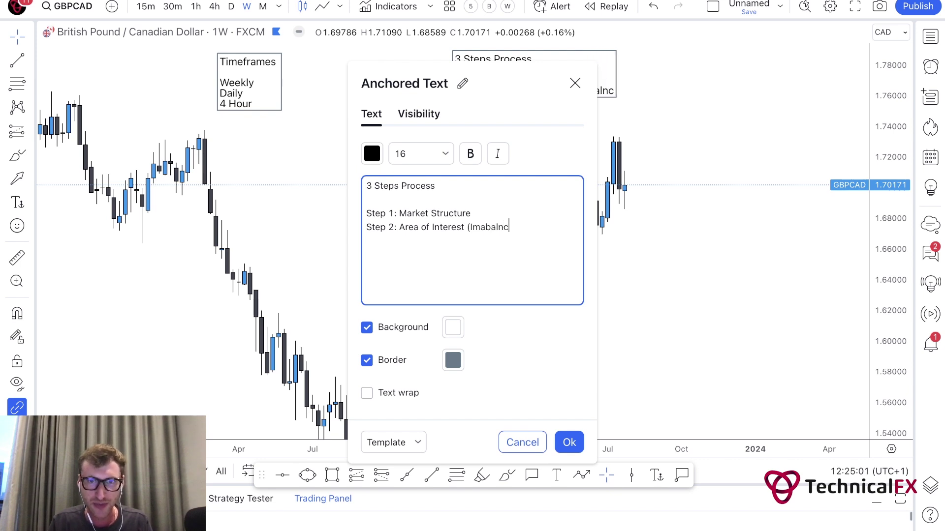
{"action": "key", "text": "BackSpace"}
{"action": "key", "text": "BackSpace"}
{"action": "key", "text": "BackSpace"}
{"action": "key", "text": "BackSpace"}
{"action": "key", "text": "BackSpace"}
{"action": "key", "text": "BackSpace"}
{"action": "type", "text": "balance)"}
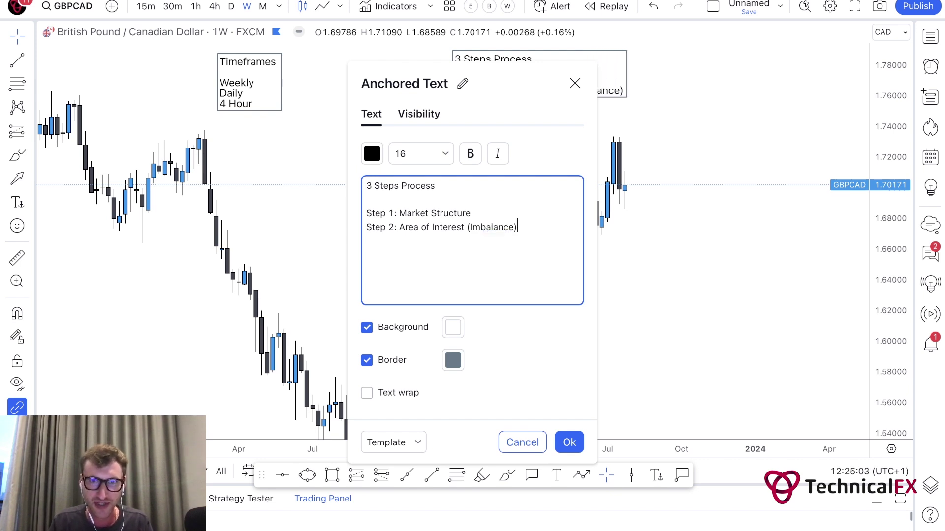
- Add the line "Step 3: Where is price likely to head to?" and finish editing the note
{"action": "key", "text": "Return"}
{"action": "type", "text": "Step 3:"}
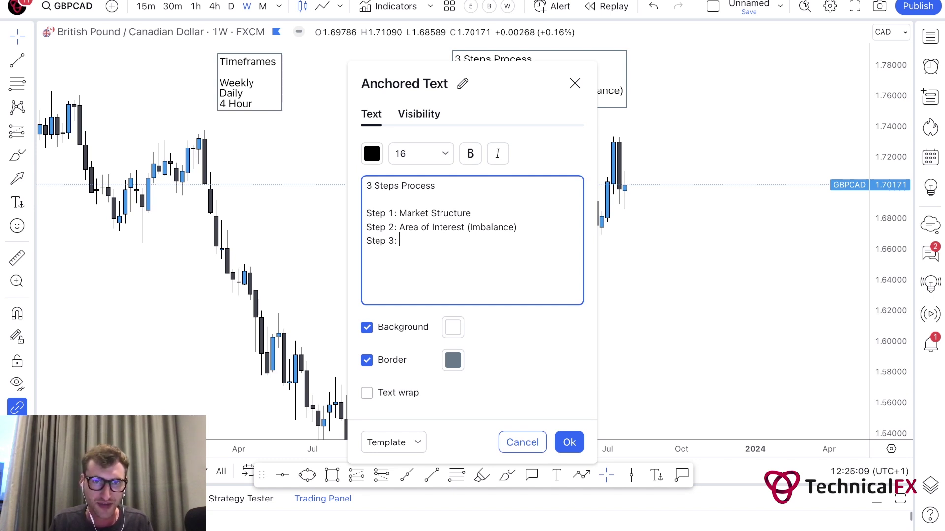
{"action": "type", "text": " Where is price likely to head to?"}
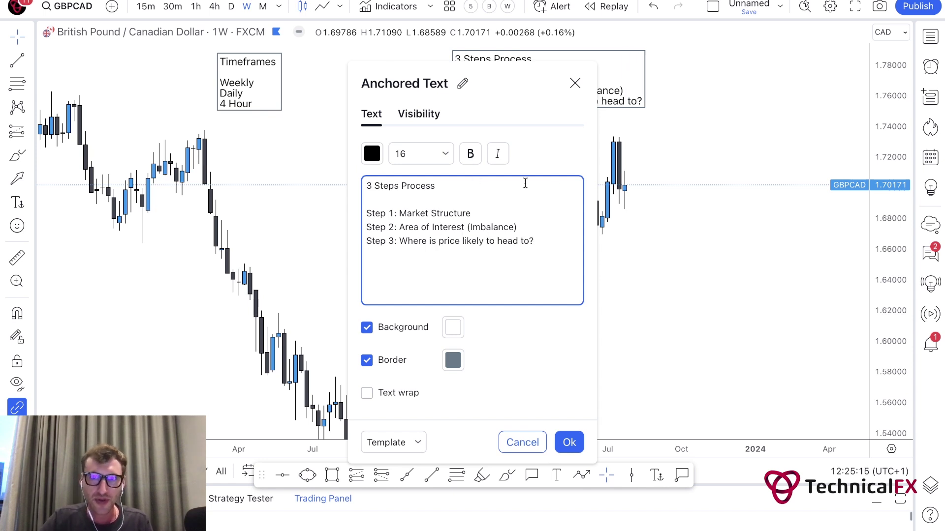
{"action": "left_click", "coordinate": [667, 183]}
- Move the 3 Steps Process note to the chart's upper-right area and put the Timeframes note directly beside it
{"action": "left_click_drag", "start_coordinate": [616, 97], "coordinate": [769, 97]}
{"action": "mouse_move", "coordinate": [692, 225]}
{"action": "left_mouse_down"}
{"action": "mouse_move", "coordinate": [717, 241]}
{"action": "mouse_move", "coordinate": [697, 234]}
{"action": "left_mouse_up"}
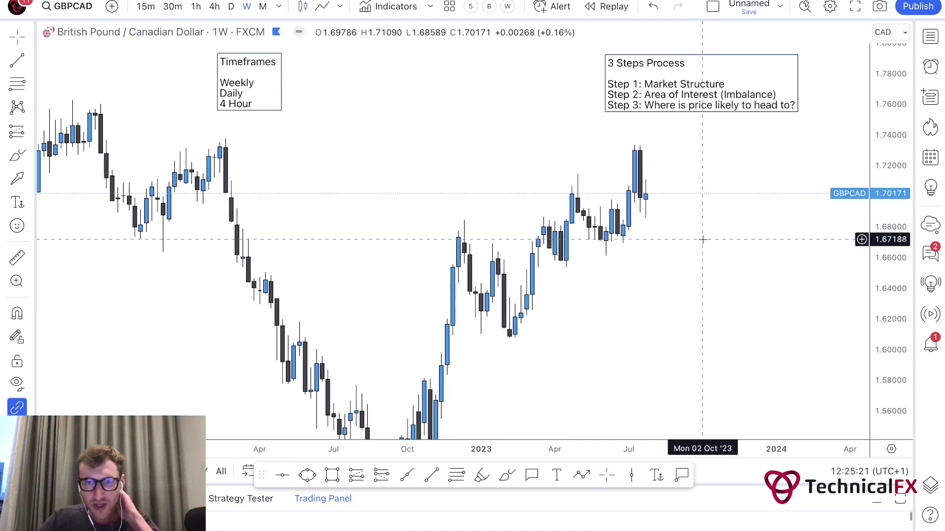
{"action": "scroll", "coordinate": [702, 236], "scroll_direction": "up", "scroll_amount": 1}
{"action": "left_click_drag", "start_coordinate": [255, 90], "coordinate": [548, 87]}
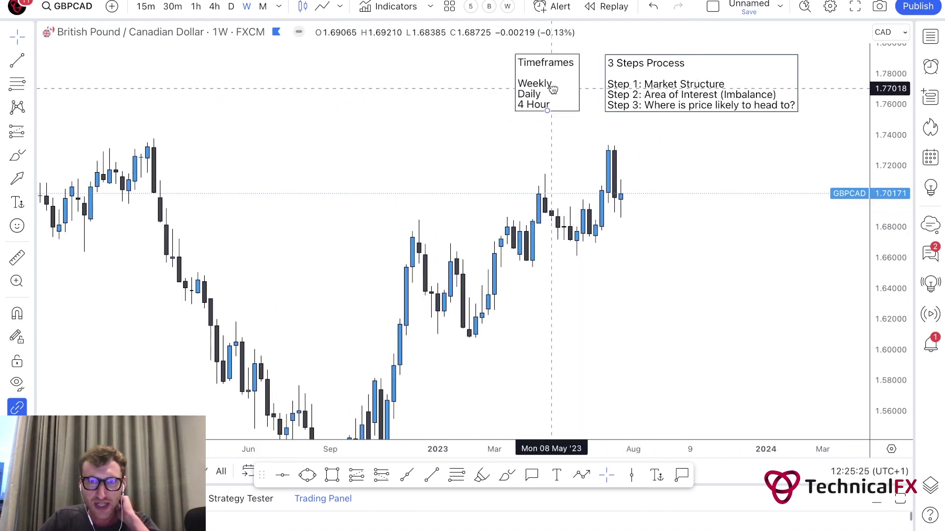
{"action": "left_click_drag", "start_coordinate": [523, 161], "coordinate": [560, 171]}
{"action": "left_click_drag", "start_coordinate": [703, 184], "coordinate": [689, 185]}
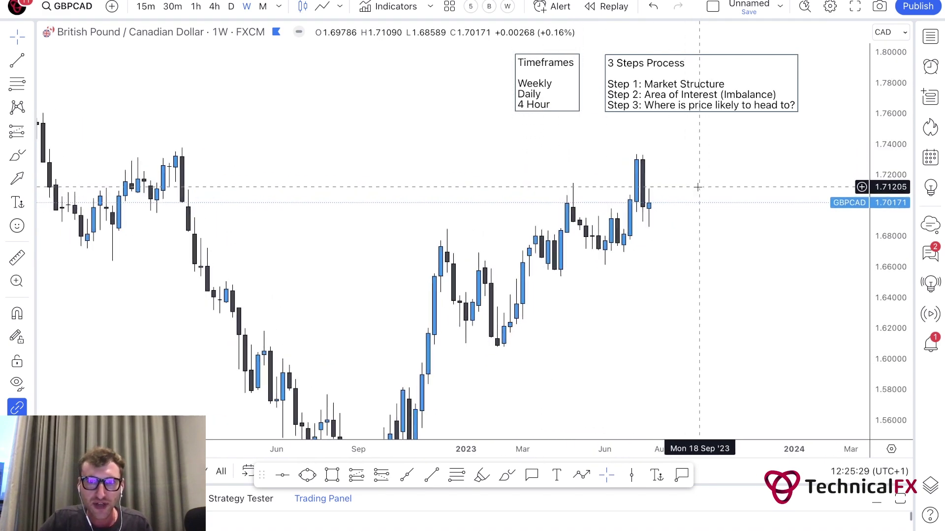
{"action": "left_click_drag", "start_coordinate": [418, 182], "coordinate": [463, 186]}
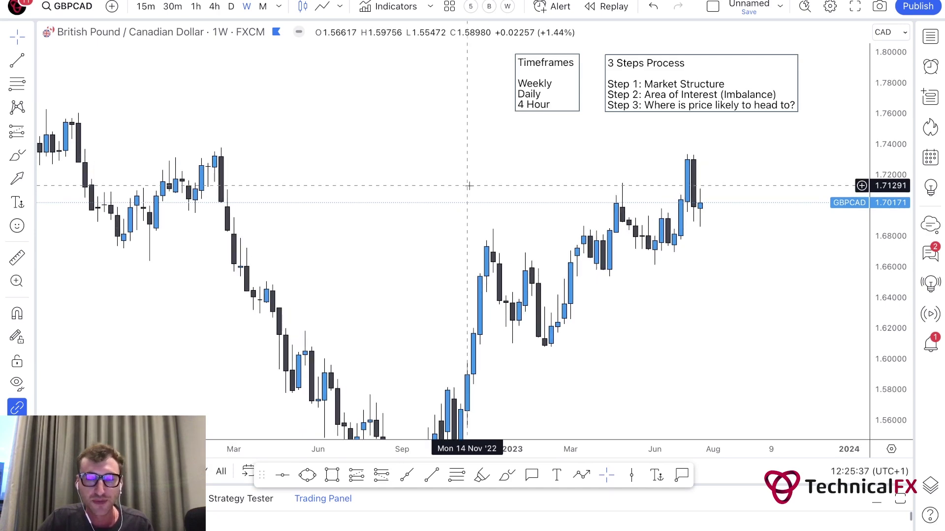
{"action": "mouse_move", "coordinate": [729, 185]}
{"action": "left_mouse_down"}
{"action": "mouse_move", "coordinate": [719, 181]}
{"action": "mouse_move", "coordinate": [729, 182]}
{"action": "left_mouse_up"}
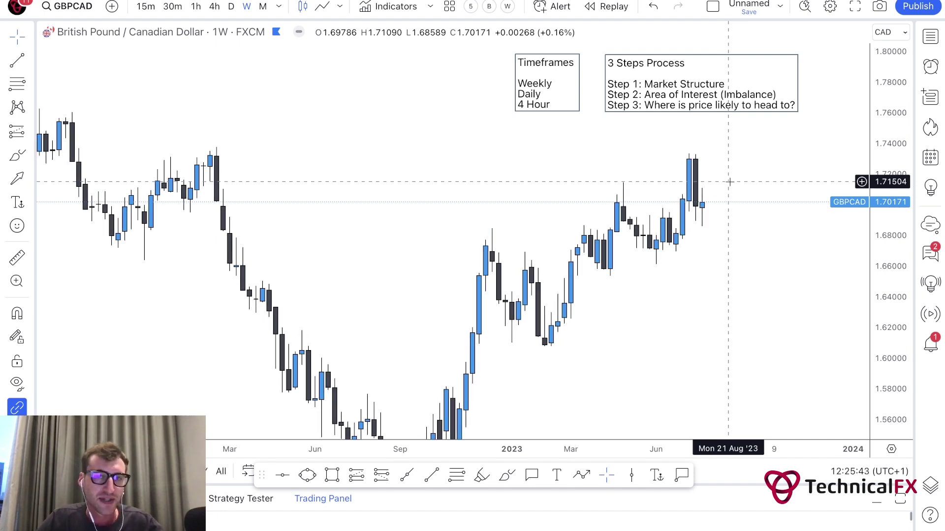
{"action": "left_click_drag", "start_coordinate": [730, 182], "coordinate": [702, 187]}
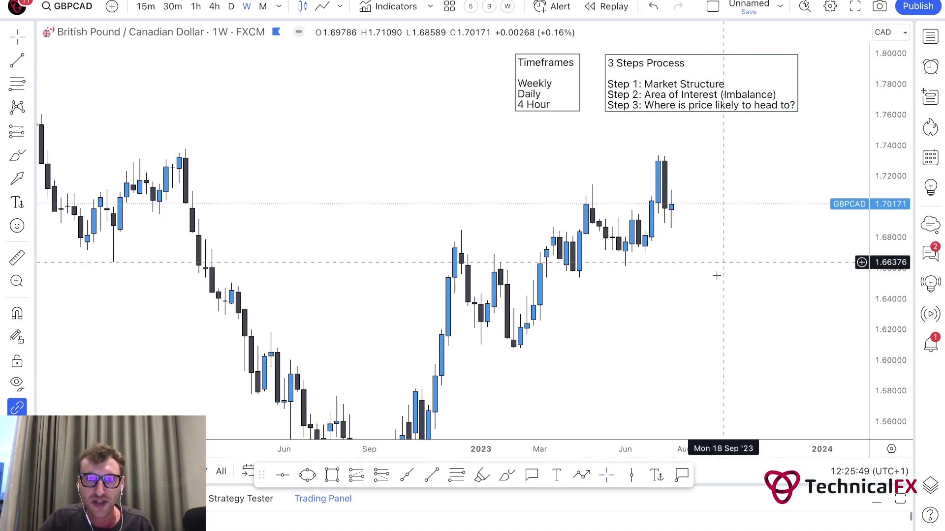
{"action": "left_click_drag", "start_coordinate": [699, 308], "coordinate": [696, 300]}
- Draw a horizontal red trend line from the December 2022 swing high across to the spring 2023 candles
{"action": "left_click", "coordinate": [432, 475]}
{"action": "scroll", "coordinate": [512, 403], "scroll_direction": "down", "scroll_amount": 5}
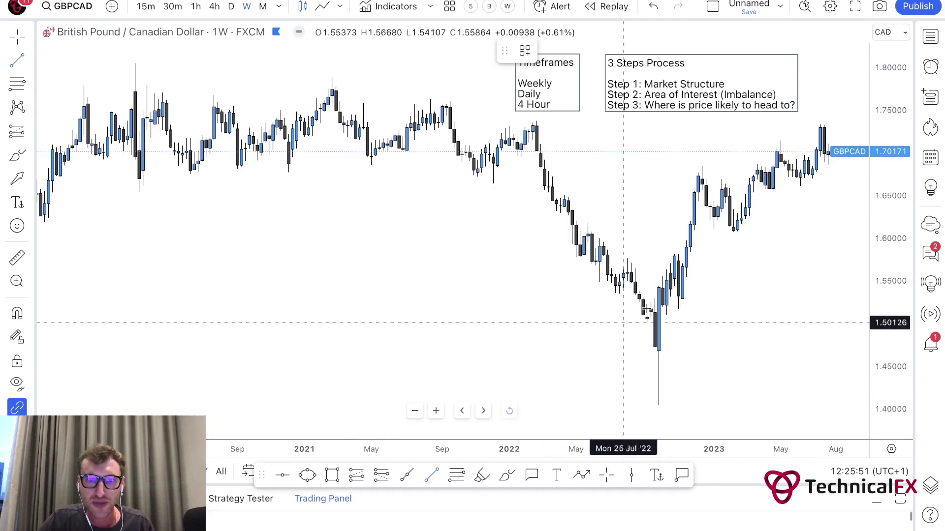
{"action": "left_click_drag", "start_coordinate": [559, 242], "coordinate": [443, 275]}
{"action": "scroll", "coordinate": [591, 304], "scroll_direction": "up", "scroll_amount": 3}
{"action": "left_click_drag", "start_coordinate": [618, 290], "coordinate": [619, 312]}
{"action": "left_click_drag", "start_coordinate": [888, 323], "coordinate": [888, 299]}
{"action": "left_click_drag", "start_coordinate": [650, 289], "coordinate": [656, 340]}
{"action": "scroll", "coordinate": [652, 324], "scroll_direction": "up", "scroll_amount": 1}
{"action": "left_click_drag", "start_coordinate": [883, 346], "coordinate": [882, 295]}
{"action": "left_click_drag", "start_coordinate": [687, 333], "coordinate": [665, 314]}
{"action": "scroll", "coordinate": [668, 297], "scroll_direction": "up", "scroll_amount": 1}
{"action": "mouse_move", "coordinate": [586, 376]}
{"action": "left_mouse_down"}
{"action": "mouse_move", "coordinate": [541, 378]}
{"action": "mouse_move", "coordinate": [574, 377]}
{"action": "left_mouse_up"}
{"action": "left_click", "coordinate": [406, 475]}
{"action": "mouse_move", "coordinate": [424, 240]}
{"action": "left_mouse_down"}
{"action": "mouse_move", "coordinate": [552, 238]}
{"action": "mouse_move", "coordinate": [528, 239]}
{"action": "left_mouse_up"}
- Draw horizontal red lines extending forward from the February 2023 swing low and from the early May 2023 swing high
{"action": "left_click", "coordinate": [406, 475]}
{"action": "left_click_drag", "start_coordinate": [473, 347], "coordinate": [546, 346]}
{"action": "left_click_drag", "start_coordinate": [546, 196], "coordinate": [600, 197]}
{"action": "left_click", "coordinate": [623, 207]}
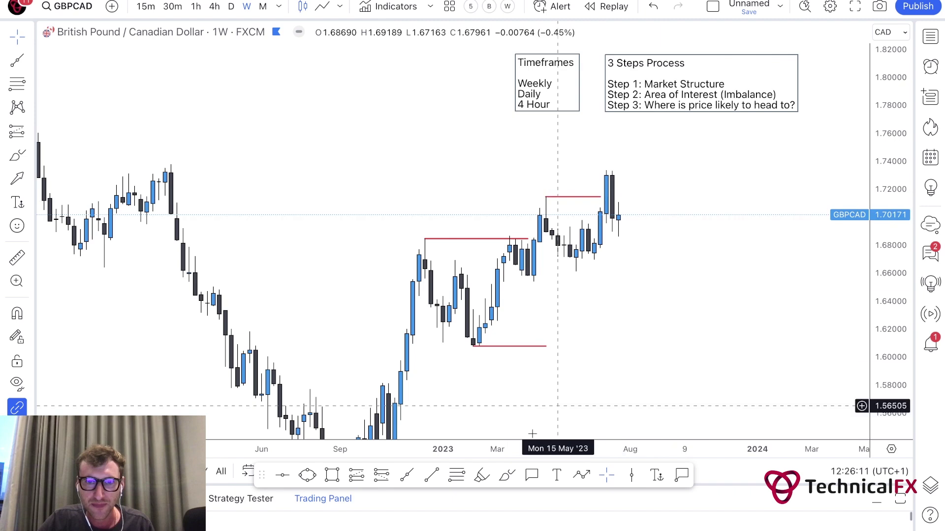
- Draw a horizontal red line extending forward from the June 2023 swing low, past the latest candle
{"action": "left_click", "coordinate": [406, 475]}
{"action": "left_click_drag", "start_coordinate": [574, 273], "coordinate": [655, 271]}
{"action": "left_click", "coordinate": [666, 242]}
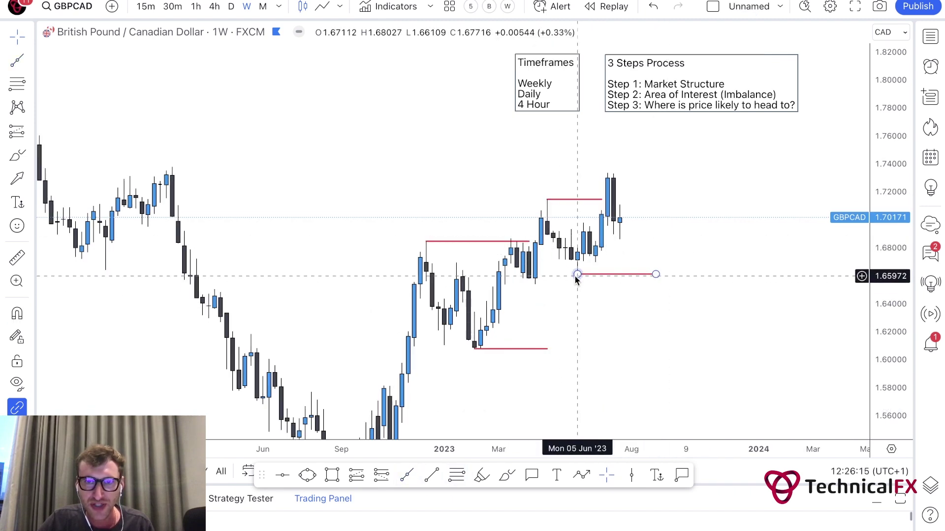
- Draw a horizontal red line extending forward from the July 2023 swing high
{"action": "left_click", "coordinate": [406, 475]}
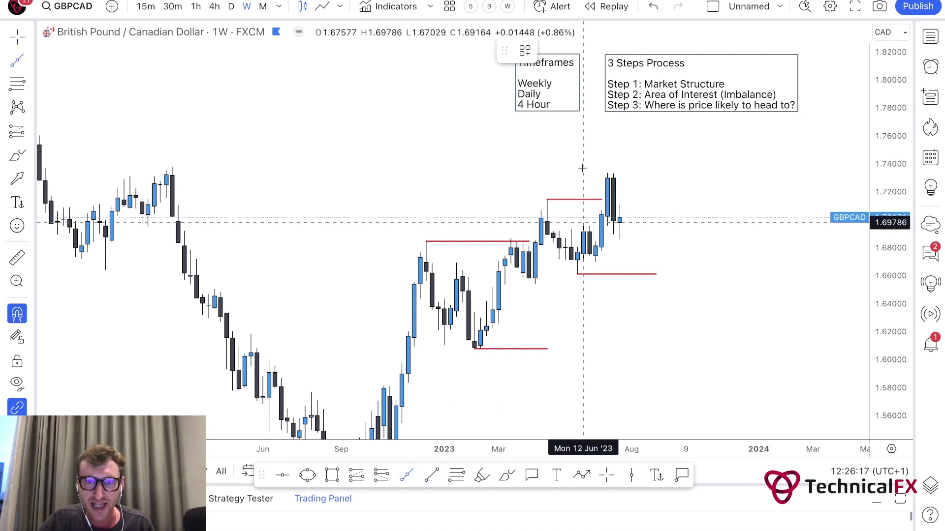
{"action": "left_click_drag", "start_coordinate": [608, 171], "coordinate": [662, 166]}
{"action": "left_click", "coordinate": [662, 166], "text": "shift"}
{"action": "left_click_drag", "start_coordinate": [664, 212], "coordinate": [681, 211]}
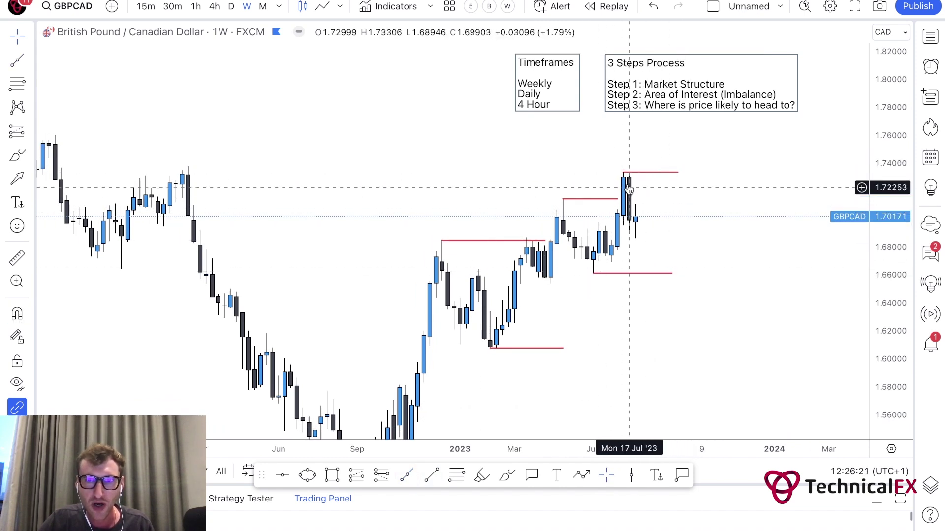
- Draw a horizontal line forward from the 26 June 2023 candle's high and apply the Weekly Imbalance template to it
{"action": "scroll", "coordinate": [738, 195], "scroll_direction": "up", "scroll_amount": 1}
{"action": "scroll", "coordinate": [747, 246], "scroll_direction": "left", "scroll_amount": 3}
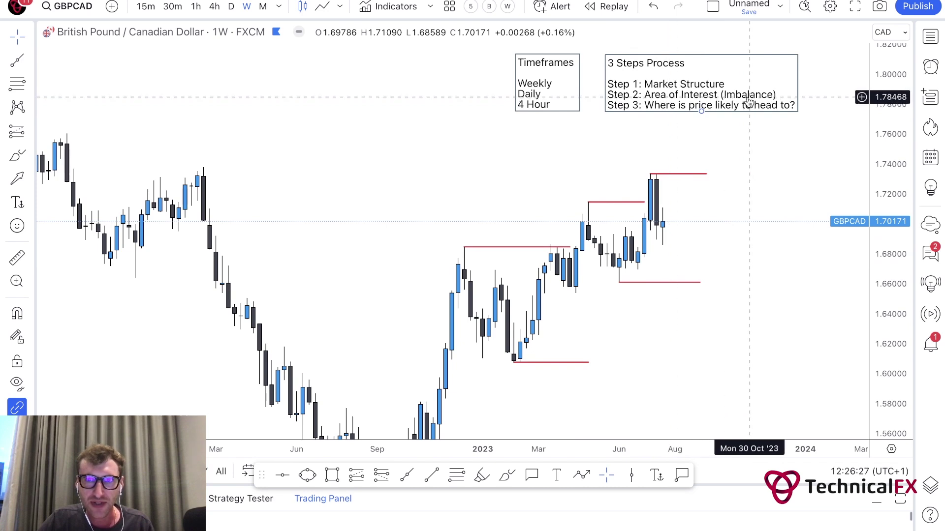
{"action": "scroll", "coordinate": [709, 231], "scroll_direction": "right", "scroll_amount": 1}
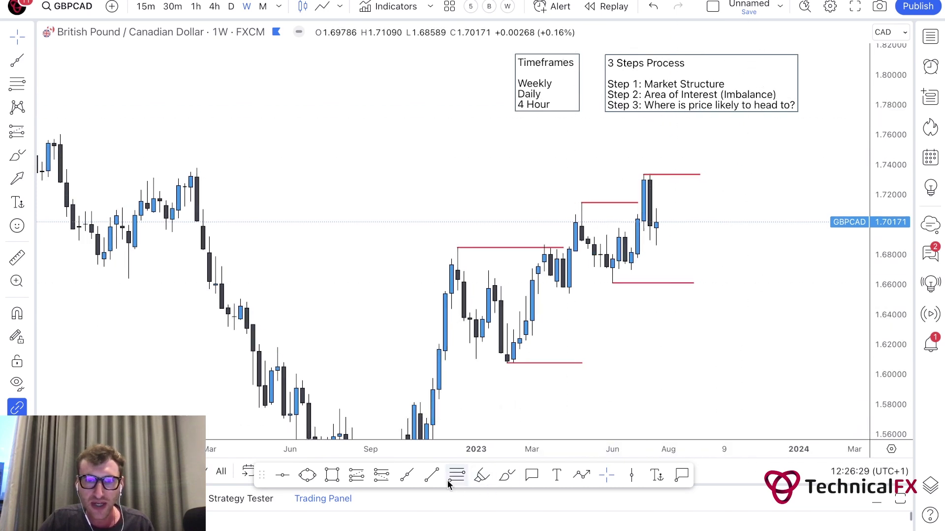
{"action": "key", "text": "super"}
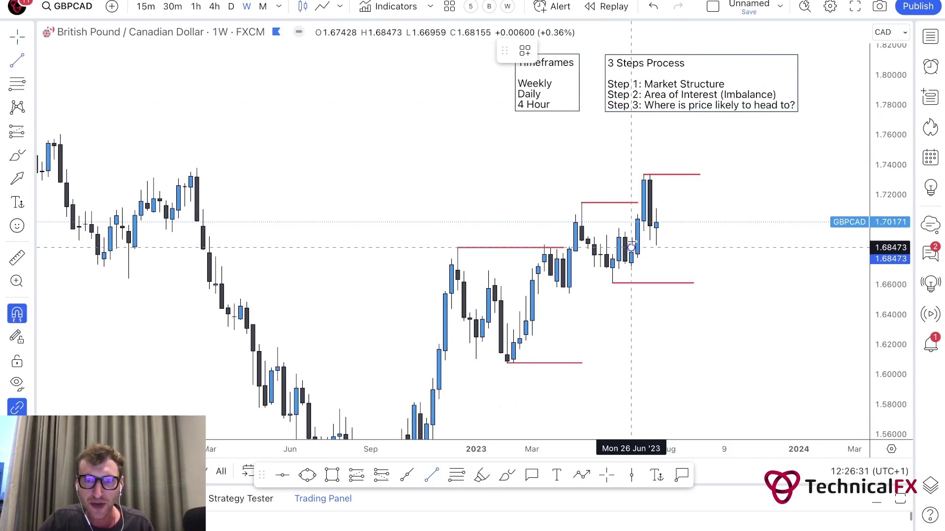
{"action": "left_click", "coordinate": [687, 248]}
{"action": "left_click", "coordinate": [525, 50]}
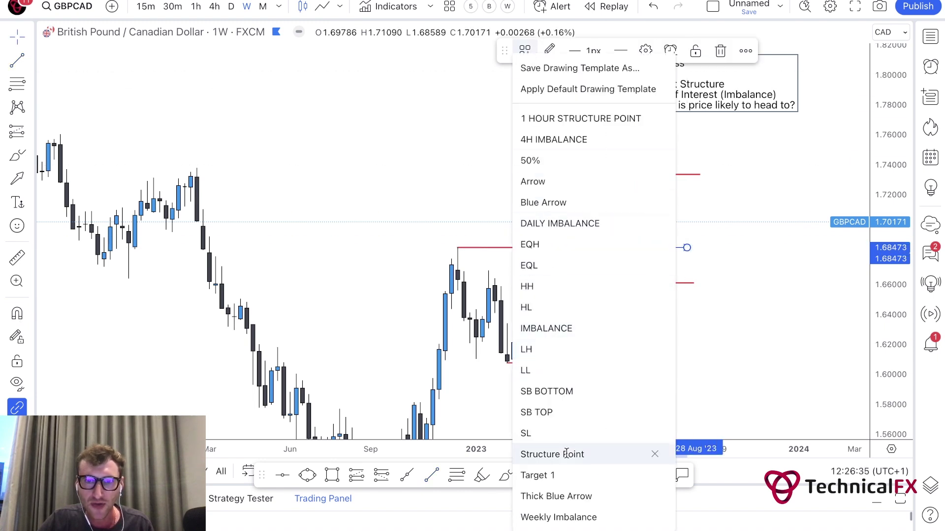
{"action": "left_click", "coordinate": [565, 517]}
- Add a matching unlabelled arrow line at the 10 July 2023 candle's low as the upper edge of the weekly imbalance
{"action": "mouse_move", "coordinate": [687, 247]}
{"action": "left_mouse_down"}
{"action": "mouse_move", "coordinate": [713, 247]}
{"action": "mouse_move", "coordinate": [681, 231]}
{"action": "mouse_move", "coordinate": [644, 236]}
{"action": "left_mouse_up"}
{"action": "left_click_drag", "start_coordinate": [725, 232], "coordinate": [709, 211]}
{"action": "double_click", "coordinate": [696, 232]}
{"action": "key", "text": "BackSpace"}
{"action": "left_click", "coordinate": [722, 212]}
{"action": "scroll", "coordinate": [719, 206], "scroll_direction": "left", "scroll_amount": 2}
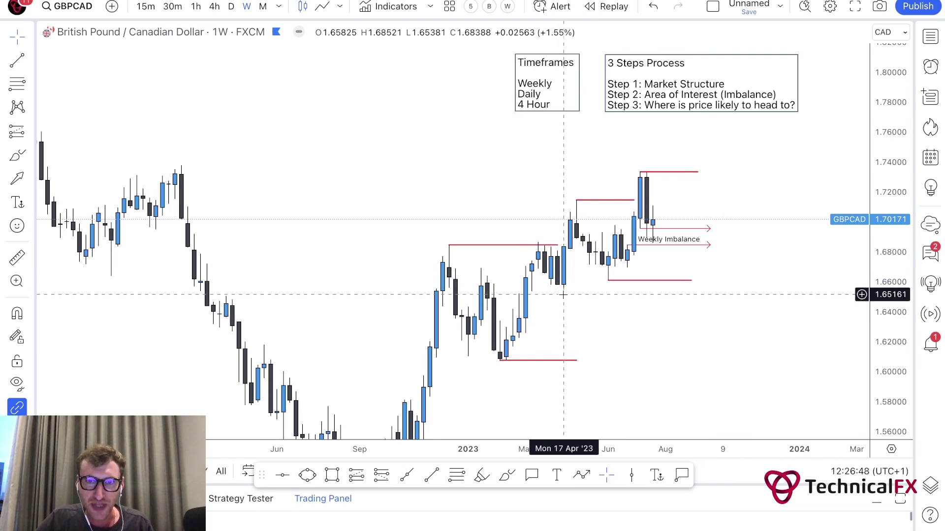
{"action": "left_click", "coordinate": [505, 360]}
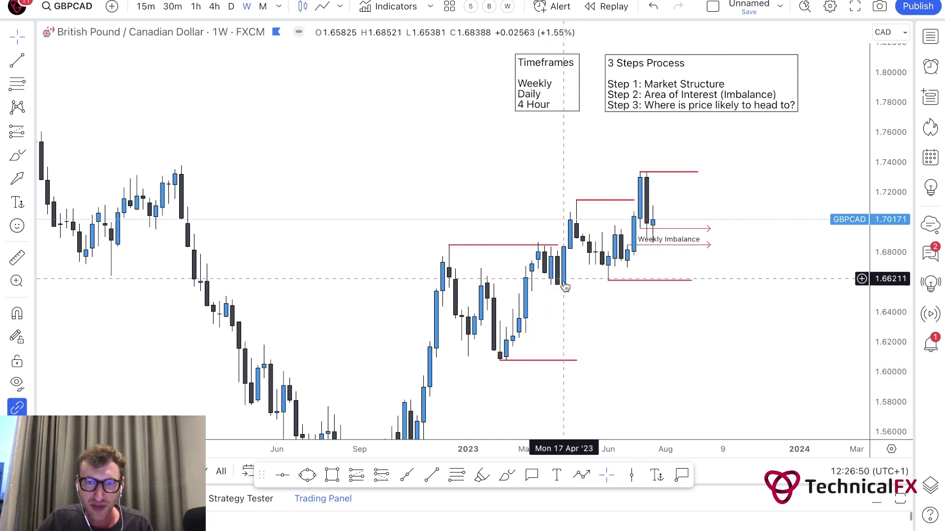
{"action": "left_click", "coordinate": [593, 261]}
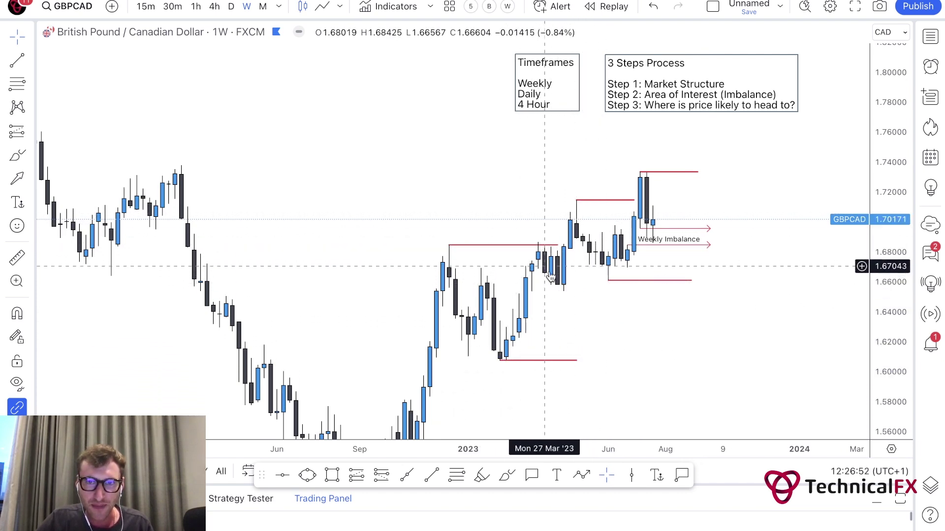
{"action": "left_click_drag", "start_coordinate": [631, 318], "coordinate": [625, 317]}
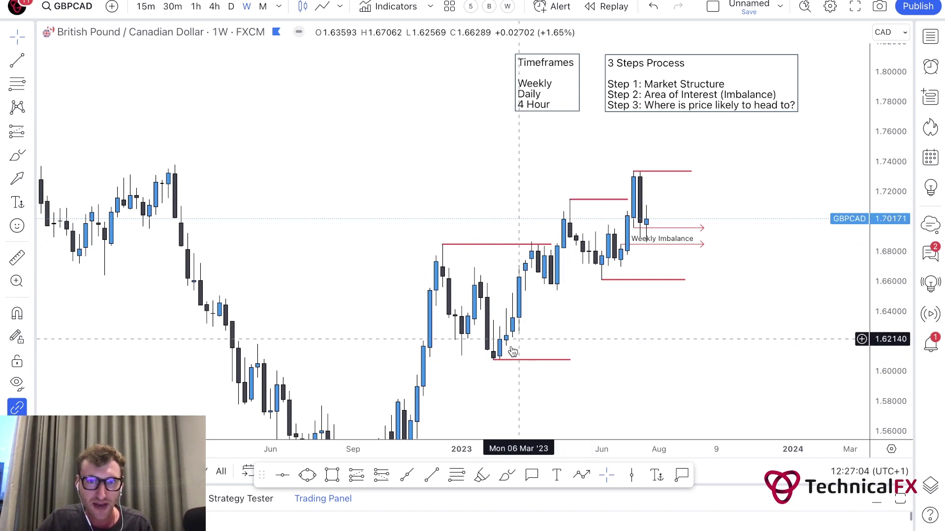
{"action": "left_click_drag", "start_coordinate": [641, 327], "coordinate": [633, 328]}
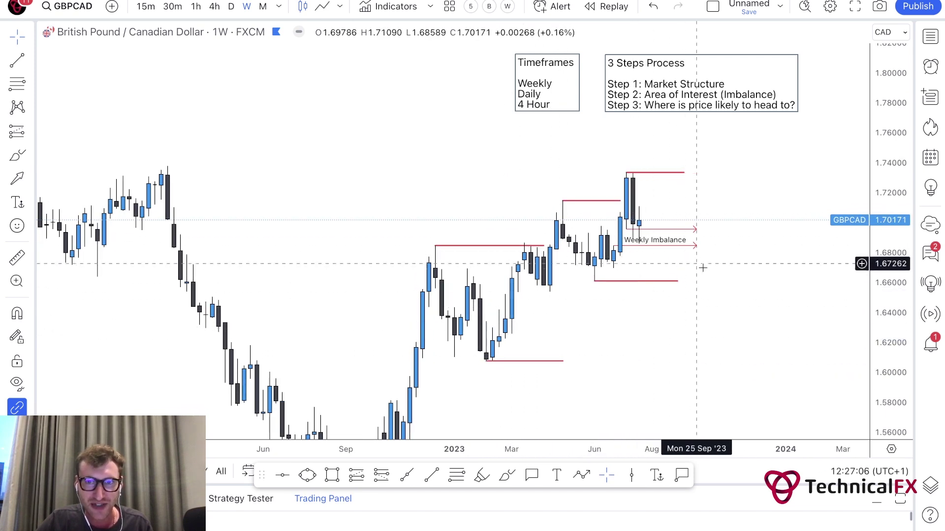
{"action": "scroll", "coordinate": [657, 244], "scroll_direction": "left", "scroll_amount": 3}
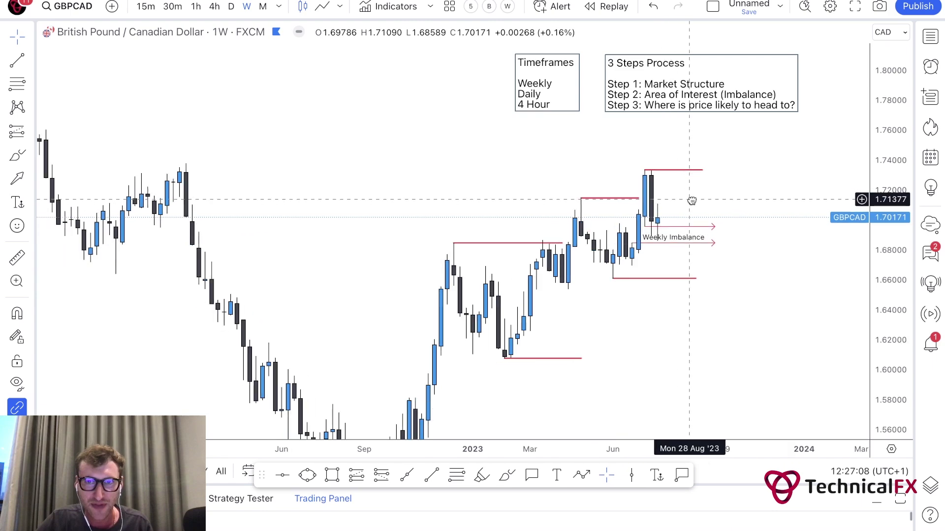
{"action": "left_click_drag", "start_coordinate": [698, 195], "coordinate": [698, 201]}
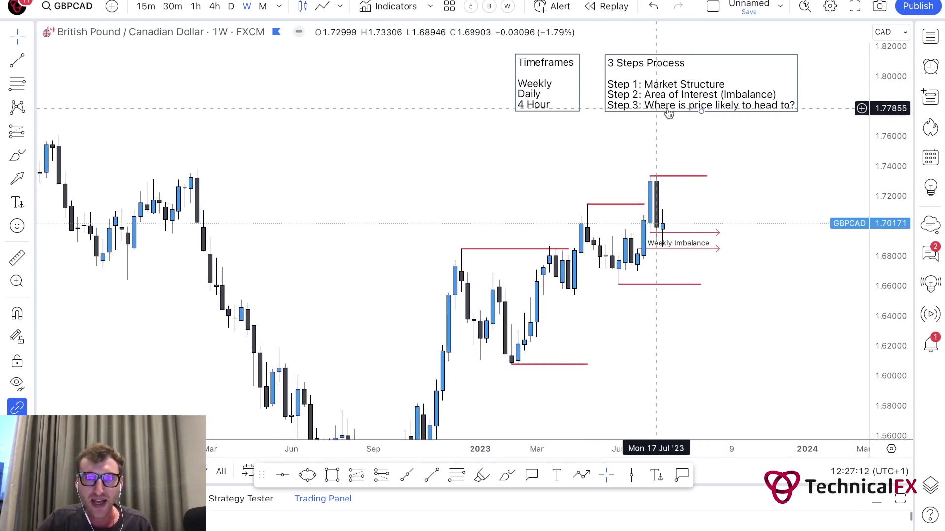
- Draw a rising zigzag path with three higher highs and two higher lows in the empty area beyond the latest candle
{"action": "left_click_drag", "start_coordinate": [699, 133], "coordinate": [623, 130]}
{"action": "left_click_drag", "start_coordinate": [727, 186], "coordinate": [651, 268]}
{"action": "left_click", "coordinate": [581, 475]}
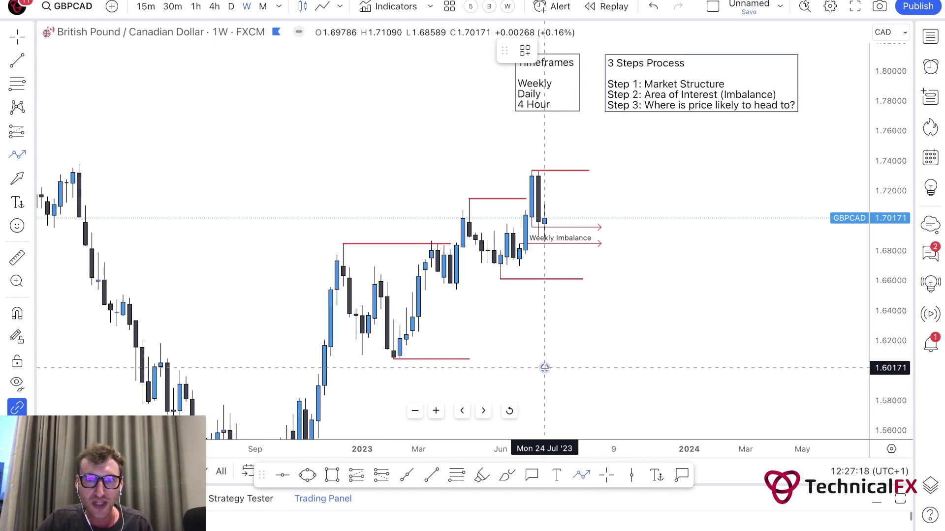
{"action": "left_click", "coordinate": [545, 368]}
{"action": "left_click", "coordinate": [607, 279]}
{"action": "left_click", "coordinate": [644, 342]}
{"action": "left_click", "coordinate": [689, 244]}
{"action": "left_click", "coordinate": [720, 299]}
{"action": "left_click", "coordinate": [751, 215]}
{"action": "key", "text": "Escape"}
- Brush circles around the zigzag's last two peaks and sketch a pullback to a marked low followed by a rise above the final peak
{"action": "left_click", "coordinate": [508, 475]}
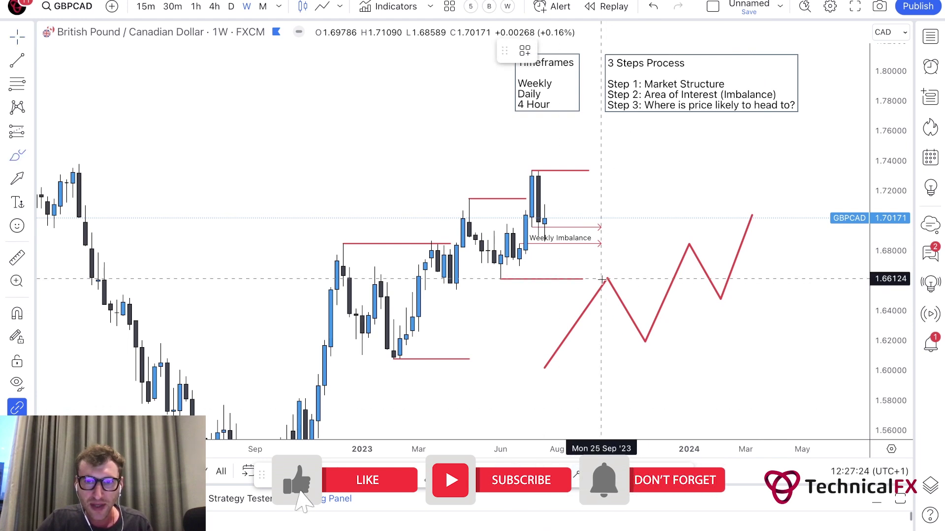
{"action": "left_click_drag", "start_coordinate": [704, 240], "coordinate": [705, 241]}
{"action": "mouse_move", "coordinate": [761, 211]}
{"action": "left_mouse_down"}
{"action": "mouse_move", "coordinate": [740, 210]}
{"action": "mouse_move", "coordinate": [761, 215]}
{"action": "mouse_move", "coordinate": [753, 210]}
{"action": "mouse_move", "coordinate": [778, 264]}
{"action": "left_mouse_up"}
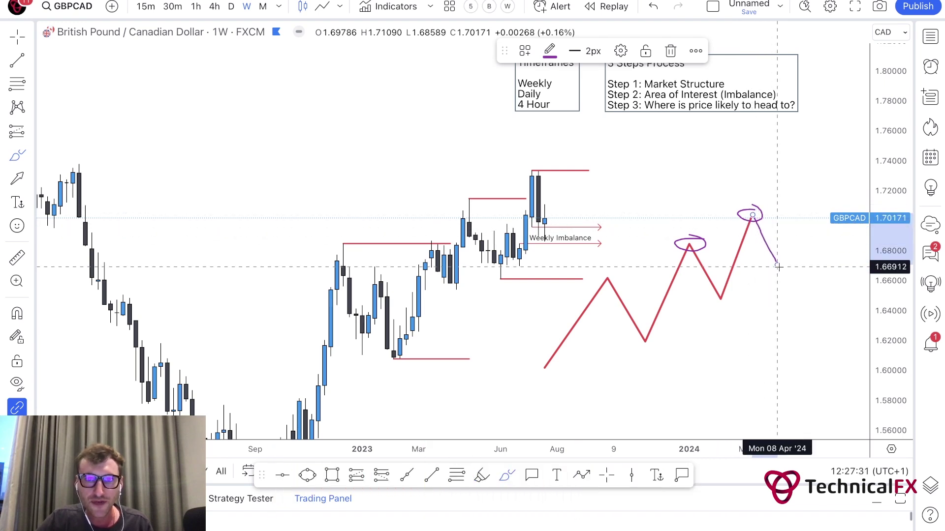
{"action": "left_click_drag", "start_coordinate": [762, 265], "coordinate": [788, 264]}
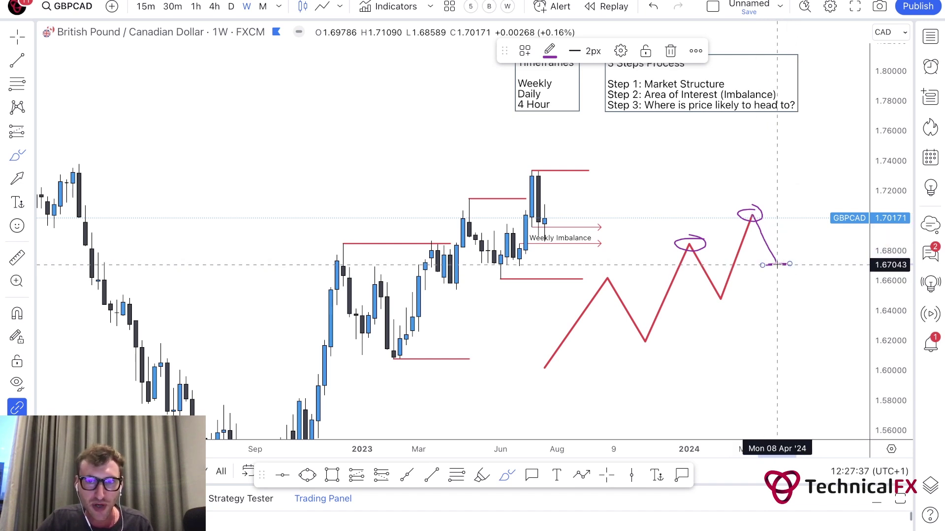
{"action": "left_click_drag", "start_coordinate": [776, 260], "coordinate": [796, 190]}
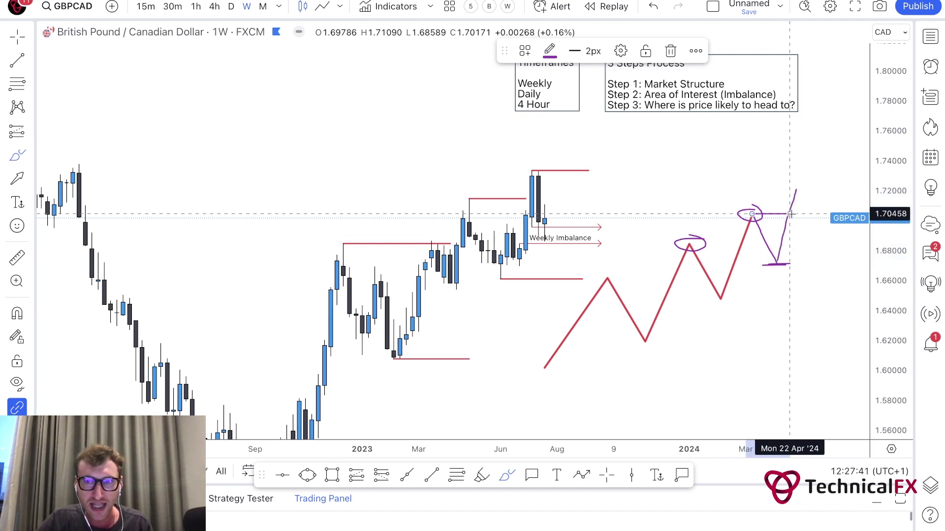
- Underline the Step 3 note and circle the July 2023, May 2023 and December 2022 swing highs with the brush, undoing each mark
{"action": "left_click_drag", "start_coordinate": [649, 117], "coordinate": [777, 118]}
{"action": "key", "text": "ctrl+z"}
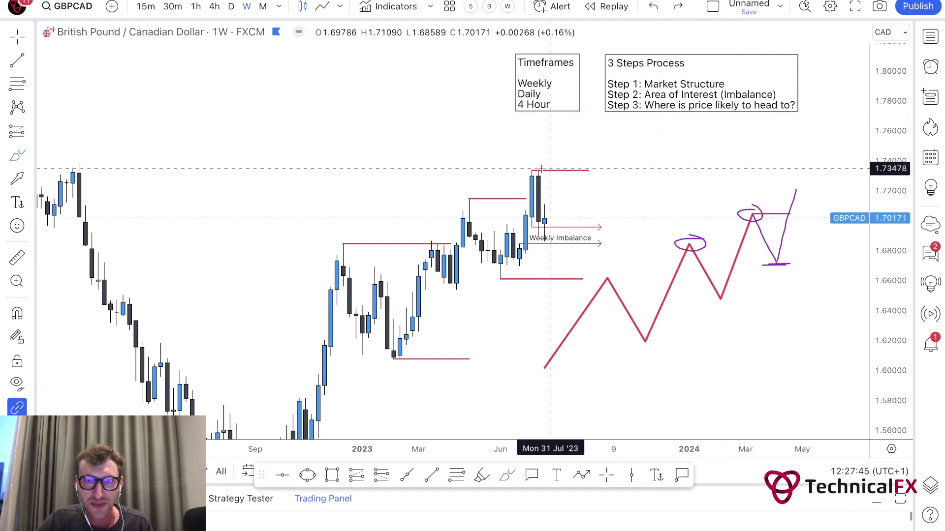
{"action": "mouse_move", "coordinate": [540, 167]}
{"action": "left_mouse_down"}
{"action": "mouse_move", "coordinate": [528, 168]}
{"action": "mouse_move", "coordinate": [544, 173]}
{"action": "mouse_move", "coordinate": [538, 164]}
{"action": "left_mouse_up"}
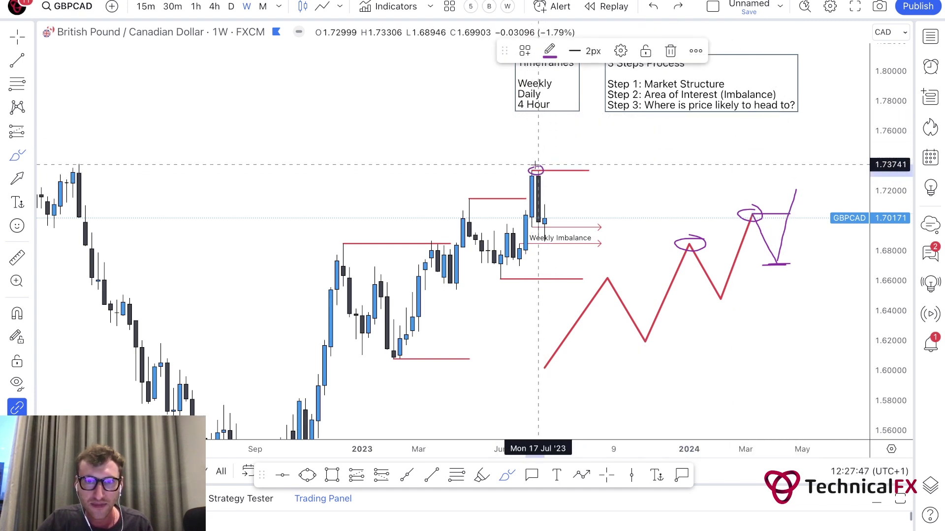
{"action": "key", "text": "ctrl+z"}
{"action": "mouse_move", "coordinate": [473, 197]}
{"action": "left_mouse_down"}
{"action": "mouse_move", "coordinate": [458, 202]}
{"action": "mouse_move", "coordinate": [467, 195]}
{"action": "left_mouse_up"}
{"action": "key", "text": "ctrl+z"}
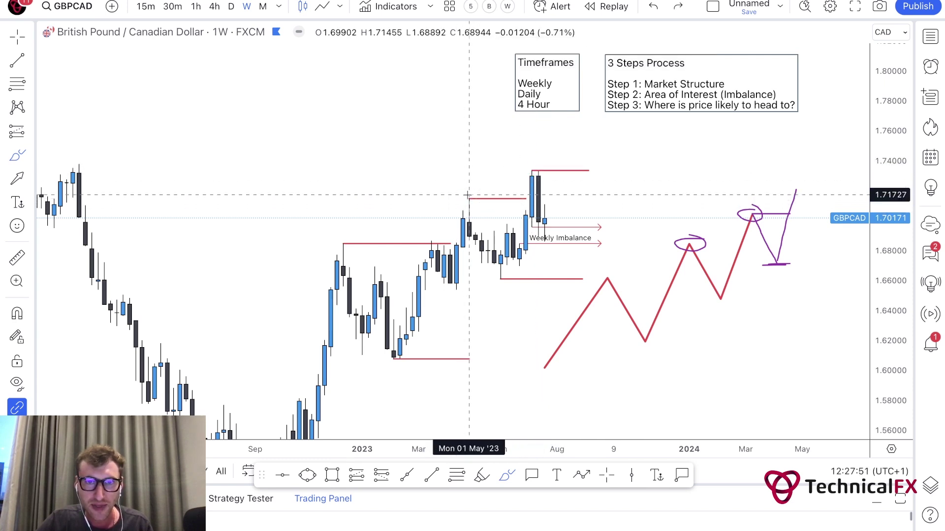
{"action": "mouse_move", "coordinate": [356, 239]}
{"action": "left_mouse_down"}
{"action": "mouse_move", "coordinate": [337, 240]}
{"action": "mouse_move", "coordinate": [365, 243]}
{"action": "left_mouse_up"}
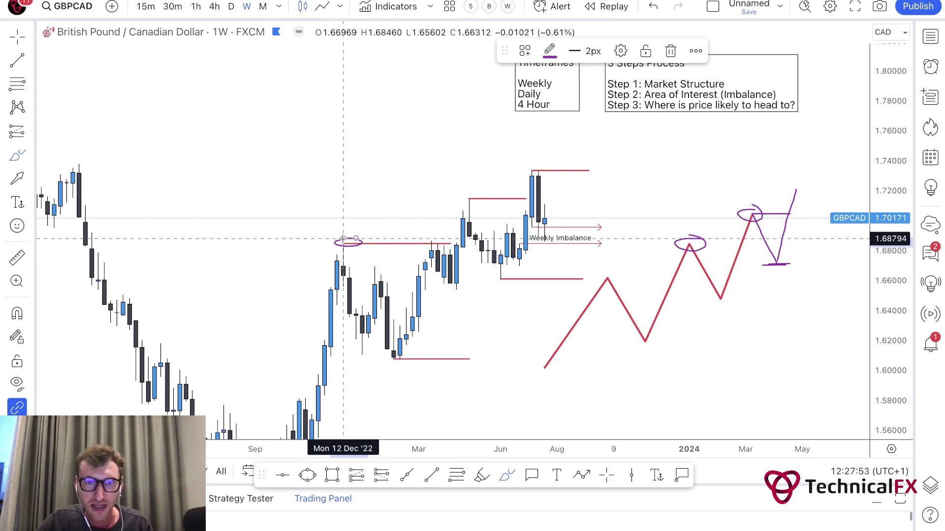
{"action": "key", "text": "ctrl+z"}
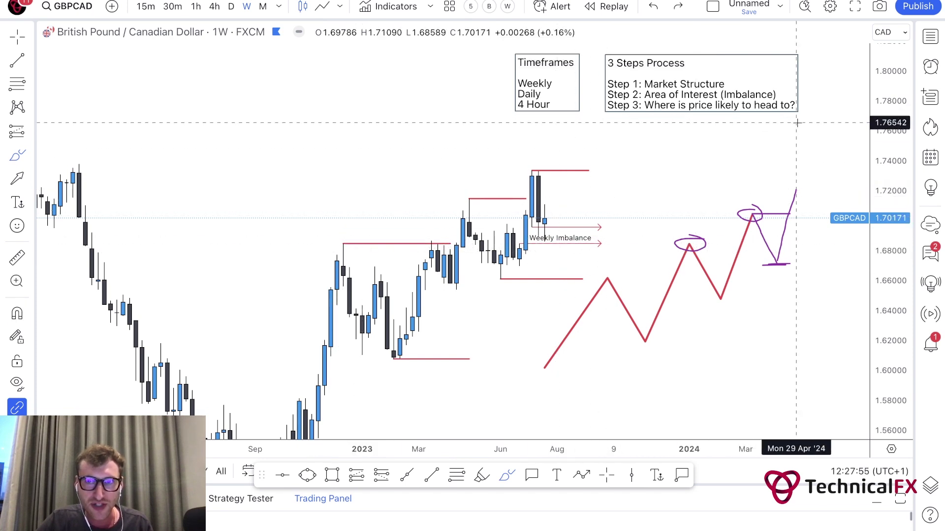
- Circle the July 2023 swing high once more, and undo that circle and the brushed pullback beside the zigzag
{"action": "left_click_drag", "start_coordinate": [545, 168], "coordinate": [516, 170]}
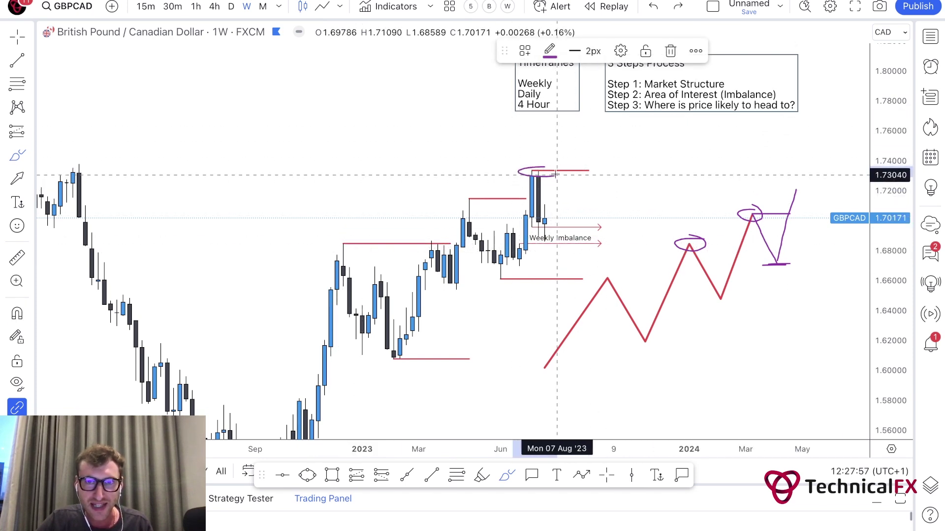
{"action": "key", "text": "ctrl+z"}
{"action": "key", "text": "ctrl+z"}
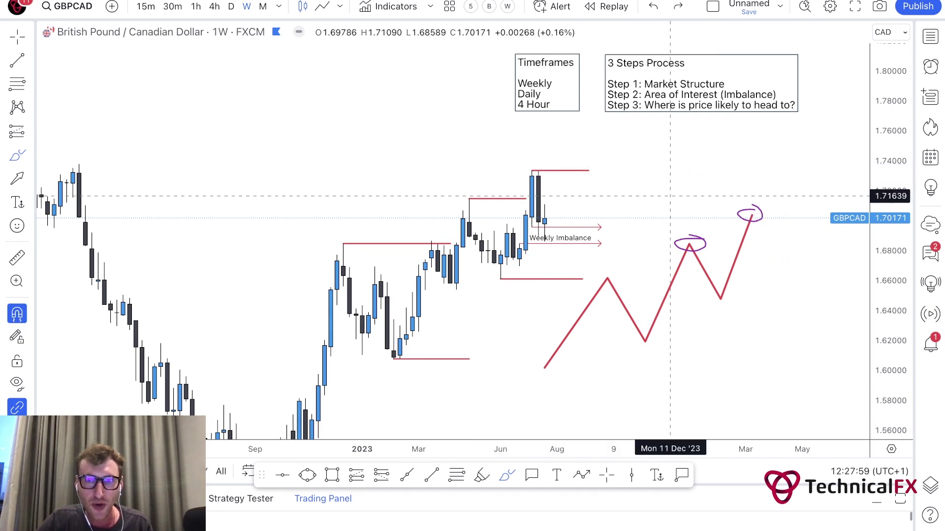
- Brush a curve rising from the weekly imbalance towards the July 2023 high, circle that high, and undo both strokes
{"action": "mouse_move", "coordinate": [569, 236]}
{"action": "left_mouse_down"}
{"action": "mouse_move", "coordinate": [597, 224]}
{"action": "mouse_move", "coordinate": [620, 175]}
{"action": "left_mouse_up"}
{"action": "mouse_move", "coordinate": [559, 168]}
{"action": "left_mouse_down"}
{"action": "mouse_move", "coordinate": [523, 171]}
{"action": "mouse_move", "coordinate": [553, 168]}
{"action": "mouse_move", "coordinate": [531, 167]}
{"action": "left_mouse_up"}
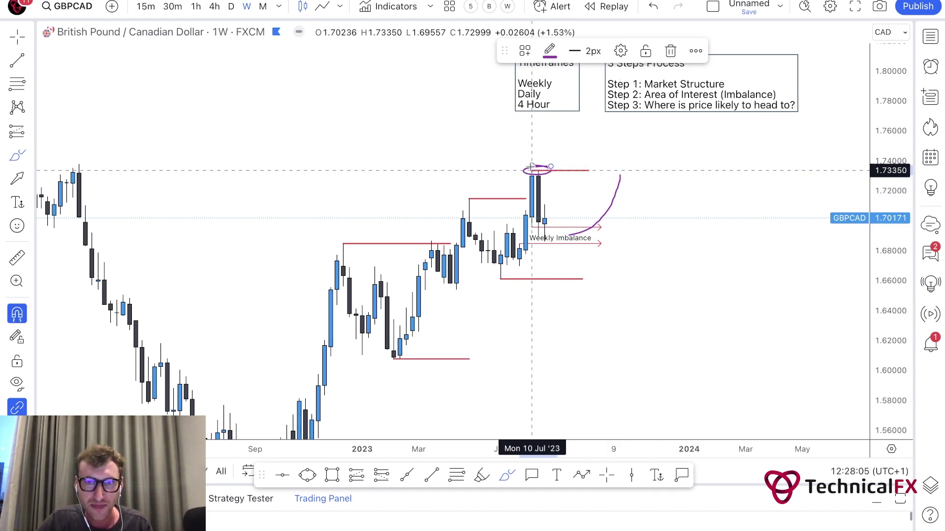
{"action": "key", "text": "super+z"}
{"action": "key", "text": "super+z"}
{"action": "key", "text": "Escape"}
- Draw a Fibonacci retracement from the June 2023 swing low to the July 2023 swing high, and undo it
{"action": "left_click_drag", "start_coordinate": [471, 172], "coordinate": [532, 174]}
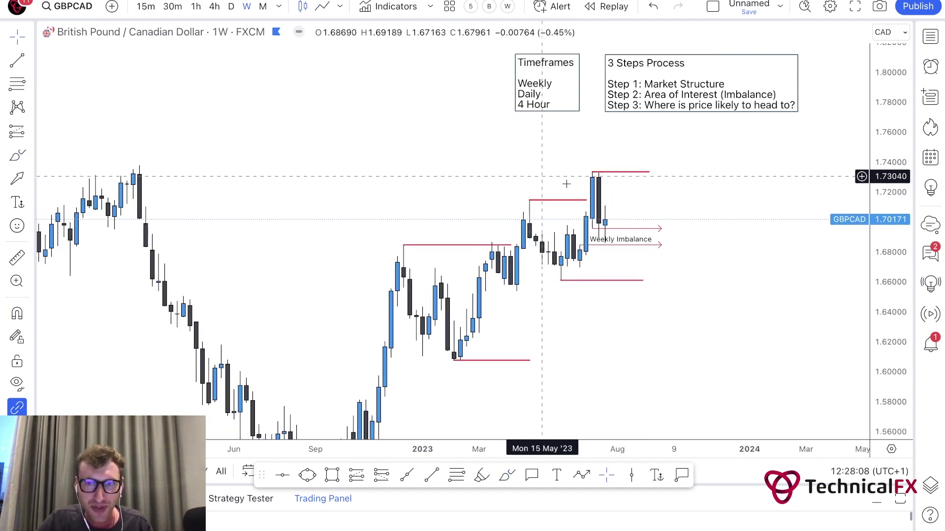
{"action": "left_click_drag", "start_coordinate": [643, 205], "coordinate": [672, 204]}
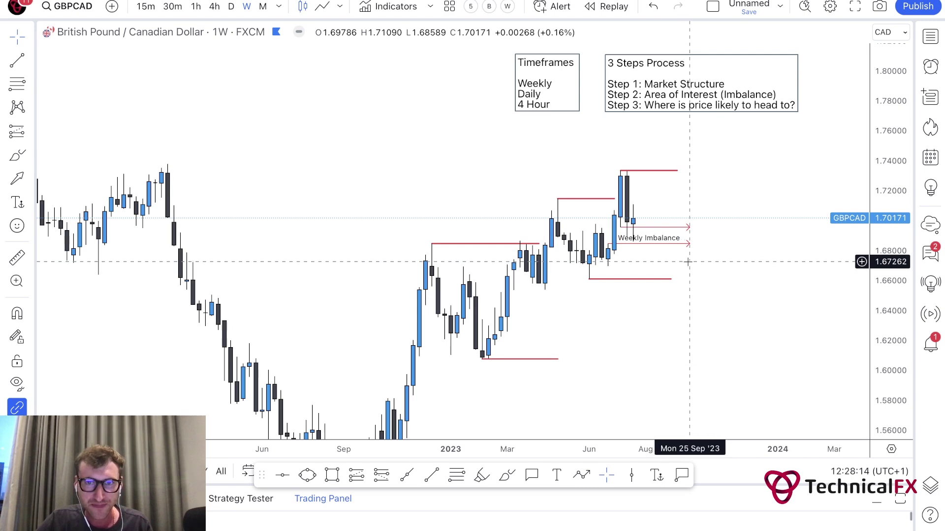
{"action": "scroll", "coordinate": [718, 280], "scroll_direction": "up", "scroll_amount": 1}
{"action": "left_click_drag", "start_coordinate": [888, 349], "coordinate": [887, 328]}
{"action": "left_click_drag", "start_coordinate": [738, 318], "coordinate": [743, 317]}
{"action": "scroll", "coordinate": [743, 316], "scroll_direction": "up", "scroll_amount": 3}
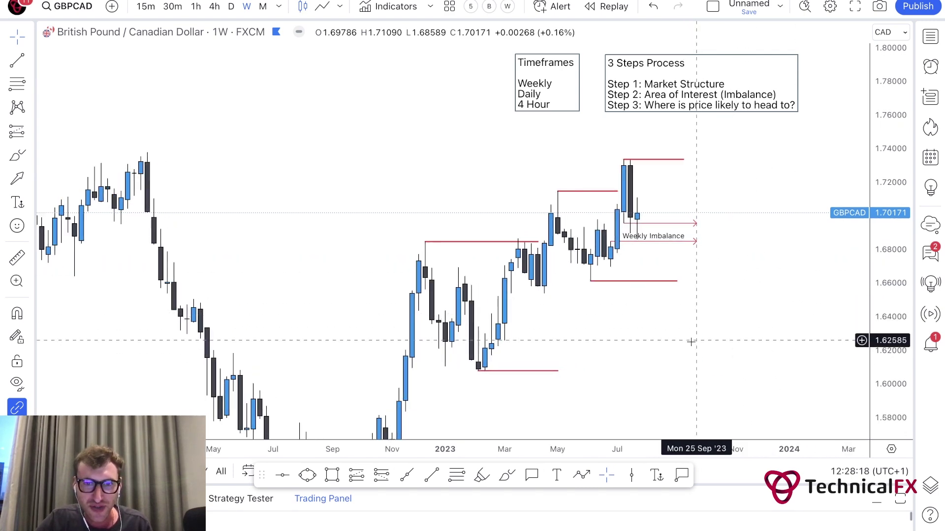
{"action": "left_click", "coordinate": [457, 474]}
{"action": "left_click", "coordinate": [590, 281]}
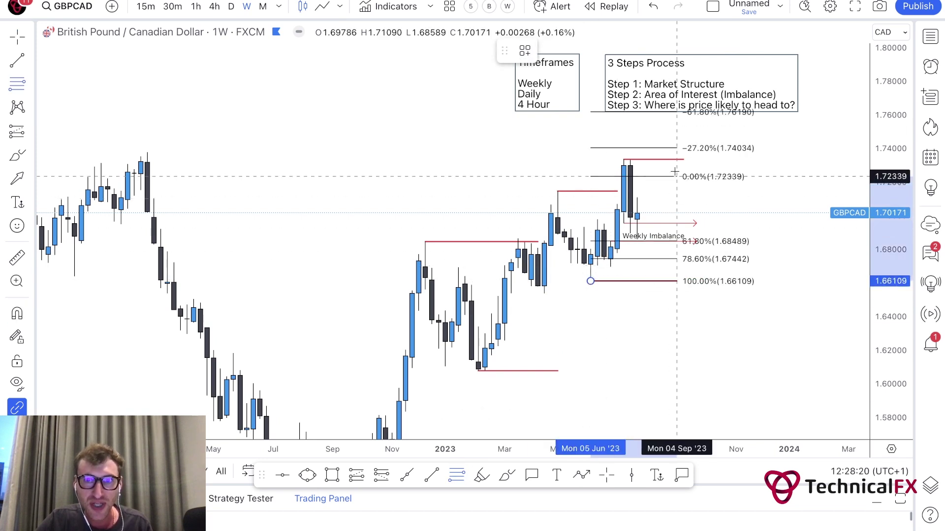
{"action": "left_click", "coordinate": [696, 160]}
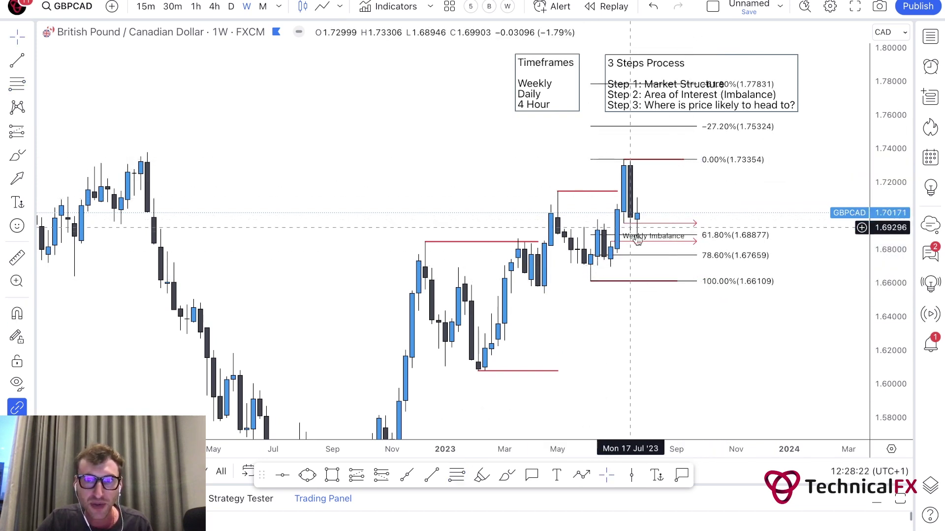
{"action": "key", "text": "ctrl+z"}
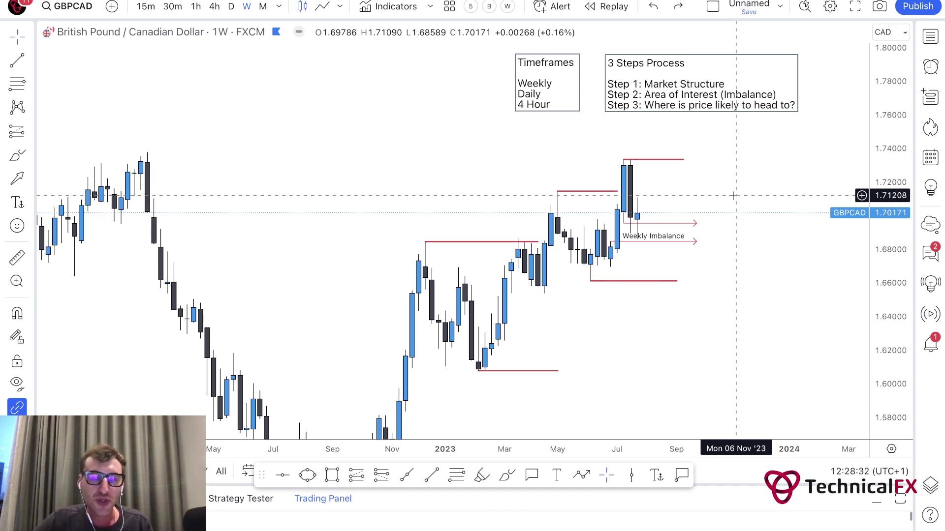
- Draw a horizontal arrow line from the early 2022 swing high across to the latest candles, and delete it
{"action": "left_click", "coordinate": [432, 476]}
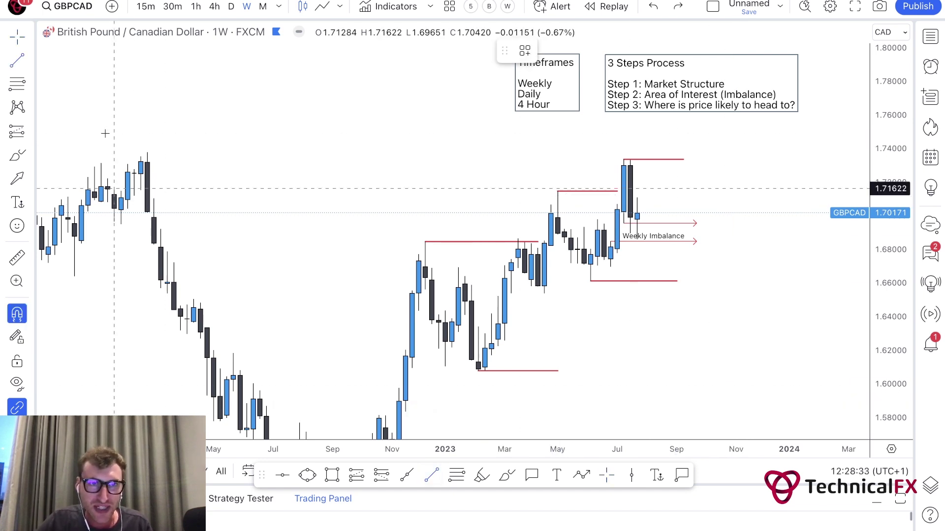
{"action": "left_click", "coordinate": [147, 152]}
{"action": "left_click", "coordinate": [642, 153]}
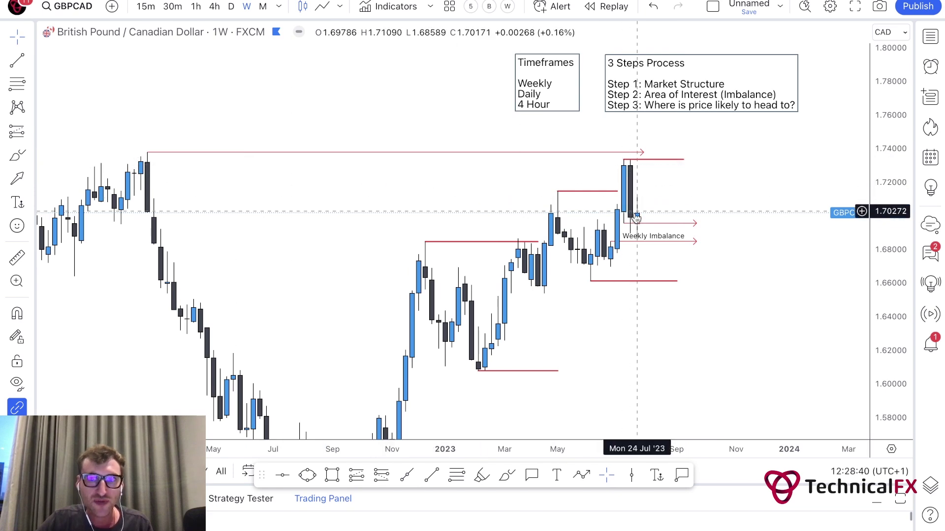
{"action": "left_click", "coordinate": [645, 152]}
{"action": "key", "text": "Delete"}
- Draw a zigzag path of a rise, a pullback and a higher rise in the empty area below the weekly levels, and delete it
{"action": "left_click_drag", "start_coordinate": [749, 217], "coordinate": [690, 213]}
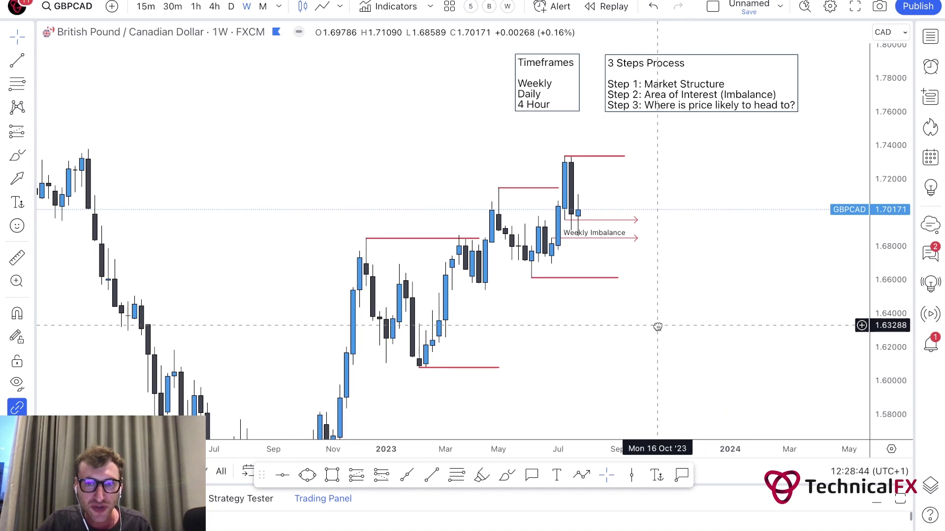
{"action": "left_click_drag", "start_coordinate": [660, 327], "coordinate": [631, 329]}
{"action": "left_click", "coordinate": [581, 475]}
{"action": "left_click", "coordinate": [588, 383]}
{"action": "left_click", "coordinate": [635, 287]}
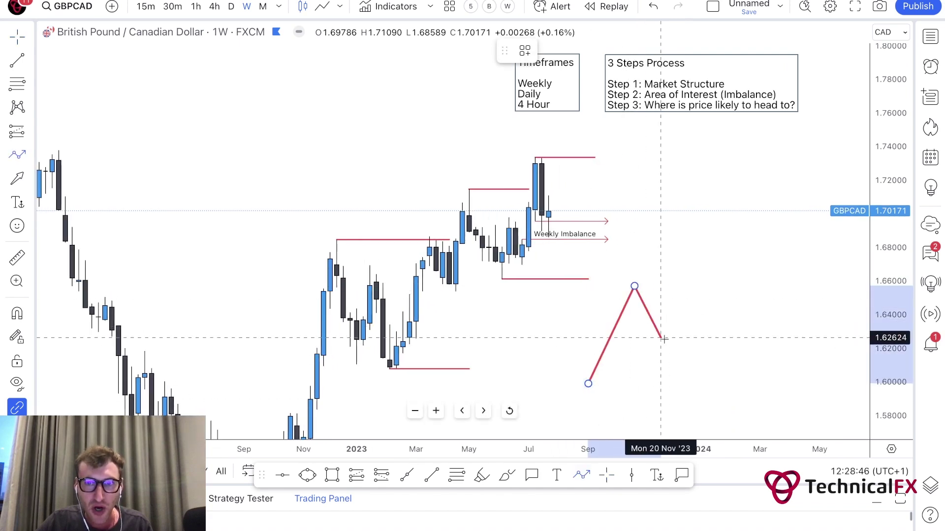
{"action": "double_click", "coordinate": [667, 343]}
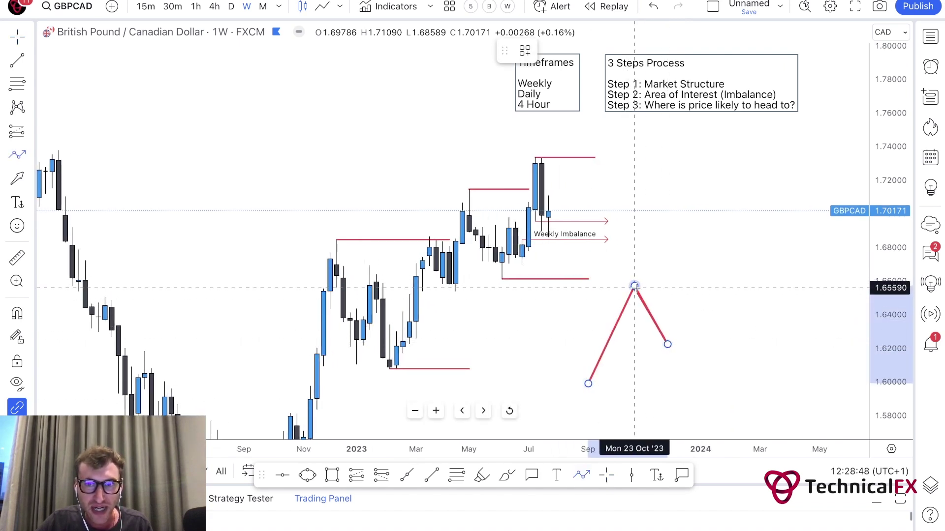
{"action": "double_click", "coordinate": [694, 239]}
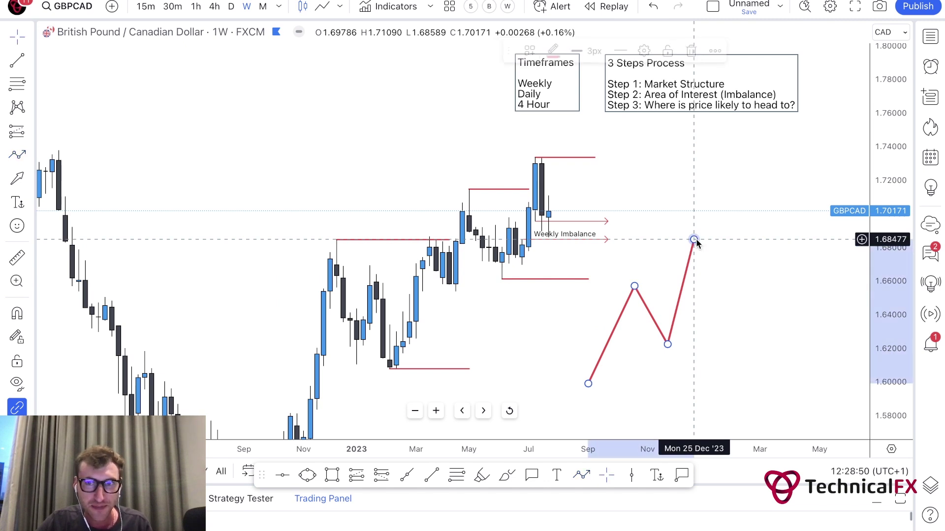
{"action": "key", "text": "Delete"}
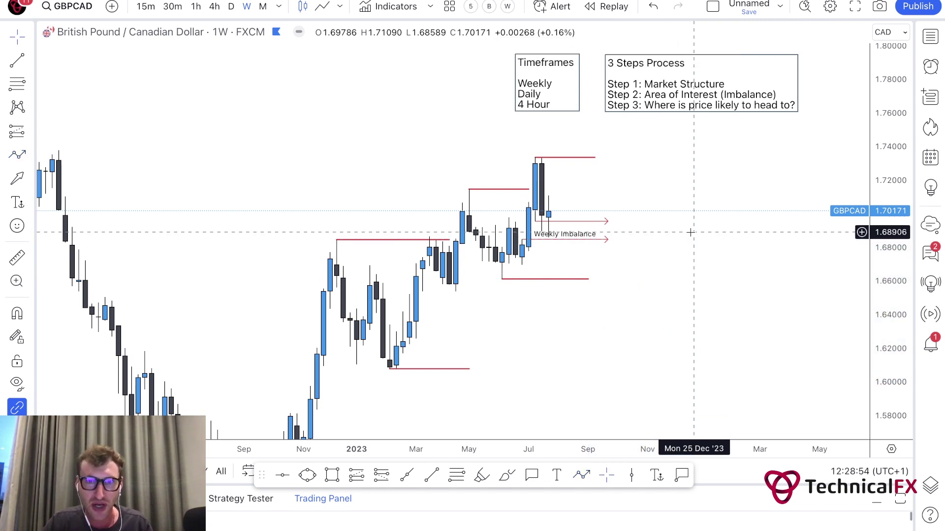
- Switch the chart to the daily timeframe and rescale it to frame the candles from May to the end of July 2023
{"action": "left_click_drag", "start_coordinate": [678, 197], "coordinate": [677, 203]}
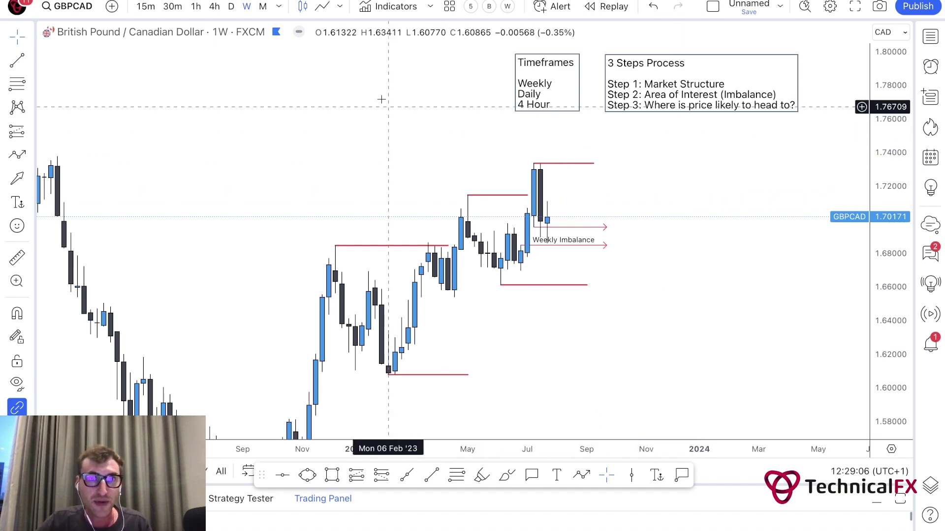
{"action": "left_click", "coordinate": [231, 6]}
{"action": "scroll", "coordinate": [647, 196], "scroll_direction": "down", "scroll_amount": 5}
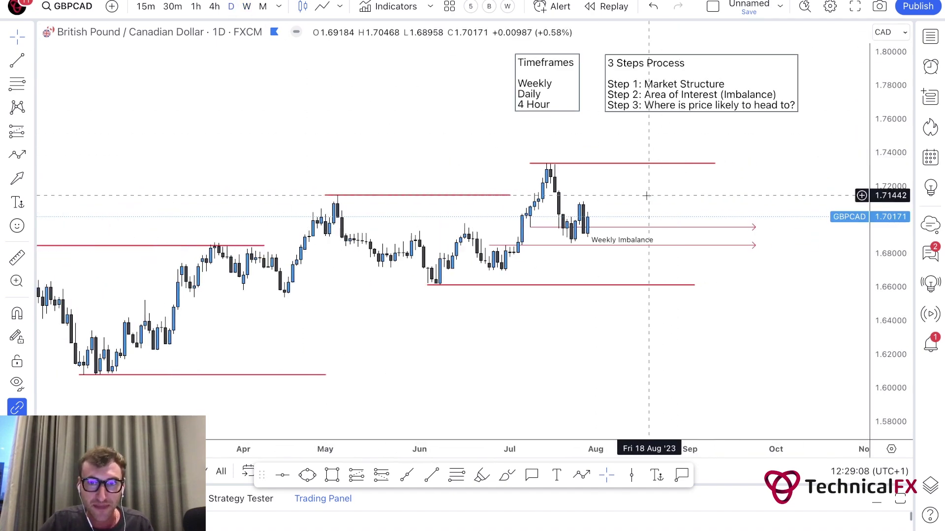
{"action": "left_click_drag", "start_coordinate": [884, 352], "coordinate": [879, 268]}
{"action": "left_click_drag", "start_coordinate": [689, 188], "coordinate": [656, 215]}
{"action": "left_click_drag", "start_coordinate": [879, 376], "coordinate": [880, 342]}
{"action": "scroll", "coordinate": [680, 222], "scroll_direction": "up", "scroll_amount": 2}
{"action": "scroll", "coordinate": [643, 217], "scroll_direction": "up", "scroll_amount": 2}
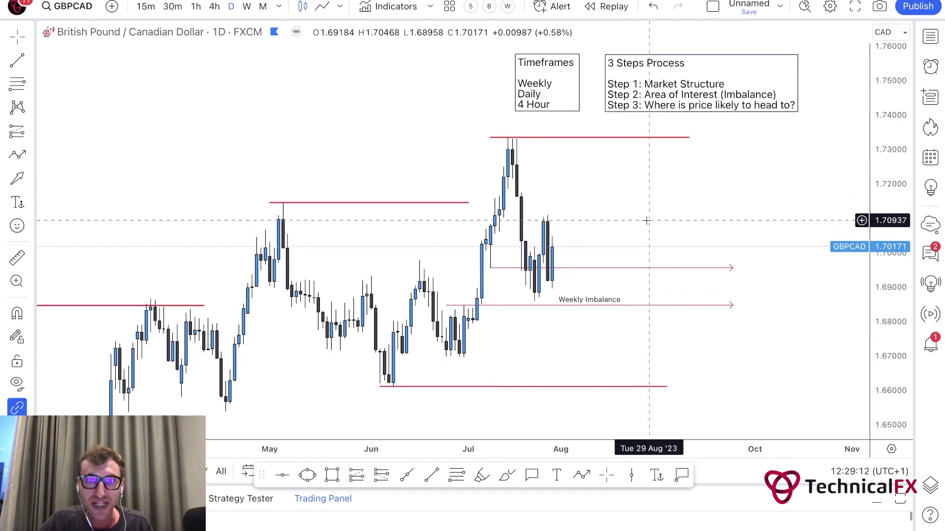
{"action": "scroll", "coordinate": [654, 190], "scroll_direction": "right", "scroll_amount": 1}
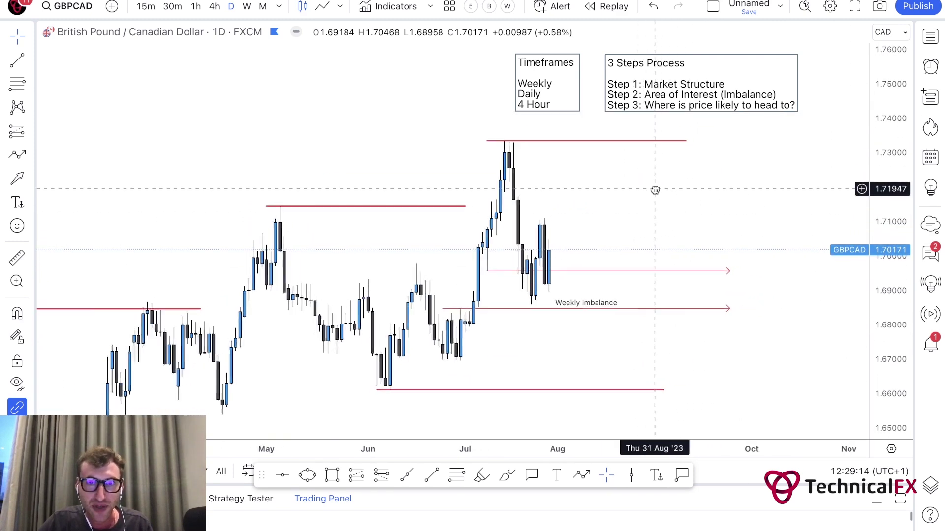
{"action": "scroll", "coordinate": [662, 192], "scroll_direction": "left", "scroll_amount": 2}
{"action": "left_click_drag", "start_coordinate": [664, 202], "coordinate": [653, 202]}
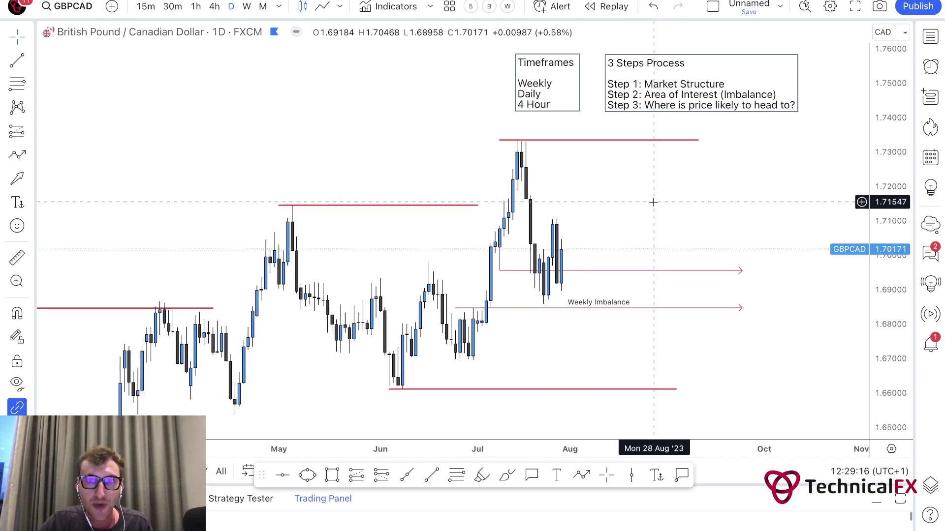
- Mark the May 2023 swing high, the June swing low and the July swing high with highlighter dots
{"action": "left_click", "coordinate": [481, 475]}
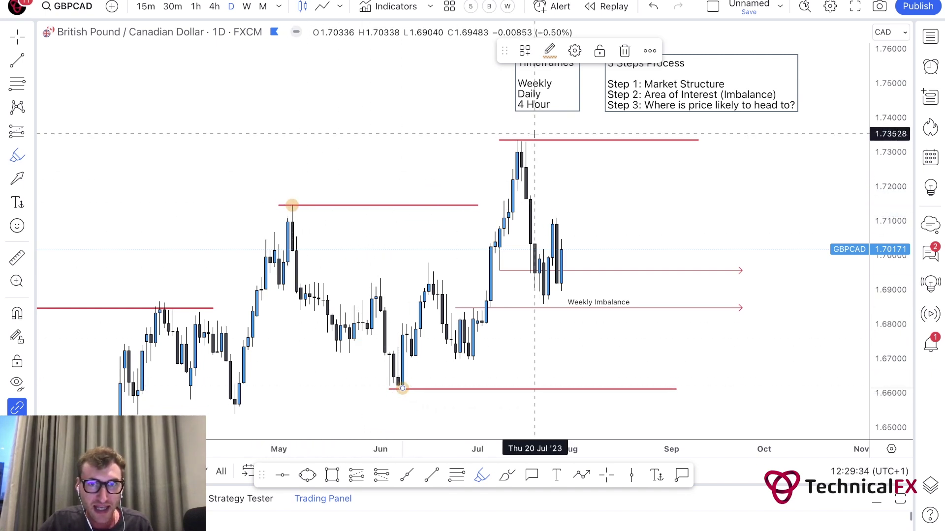
{"action": "key", "text": "Escape"}
- Start the July high's structure line at the 14 July 2023 candle's high and extend its far end further into September
{"action": "left_click_drag", "start_coordinate": [595, 179], "coordinate": [576, 183]}
{"action": "scroll", "coordinate": [583, 191], "scroll_direction": "up", "scroll_amount": 1}
{"action": "scroll", "coordinate": [581, 194], "scroll_direction": "right", "scroll_amount": 1}
{"action": "left_click", "coordinate": [483, 144]}
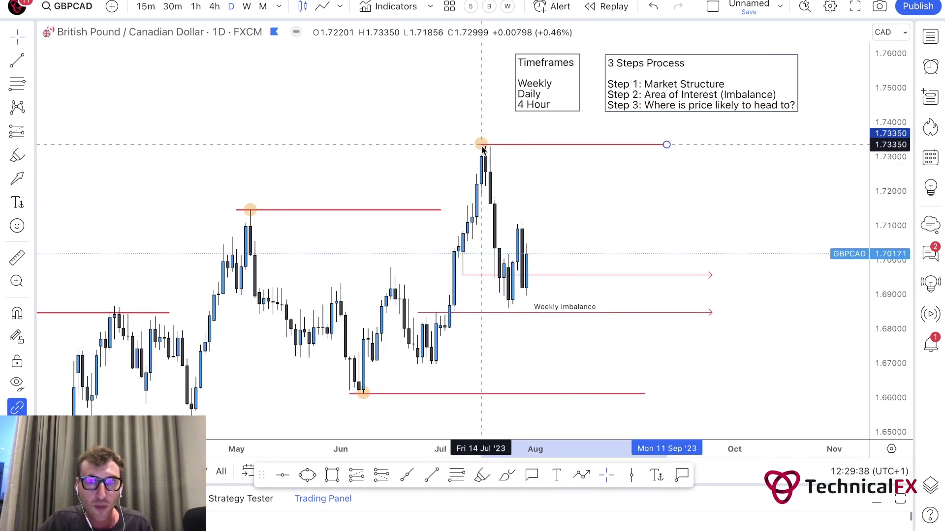
{"action": "left_click_drag", "start_coordinate": [667, 144], "coordinate": [708, 145]}
{"action": "left_click", "coordinate": [696, 144]}
{"action": "left_click", "coordinate": [629, 220]}
- Brush an arc under the June swing low and another over the July swing high, and remove both arcs
{"action": "scroll", "coordinate": [625, 222], "scroll_direction": "left", "scroll_amount": 1}
{"action": "scroll", "coordinate": [625, 221], "scroll_direction": "up", "scroll_amount": 1}
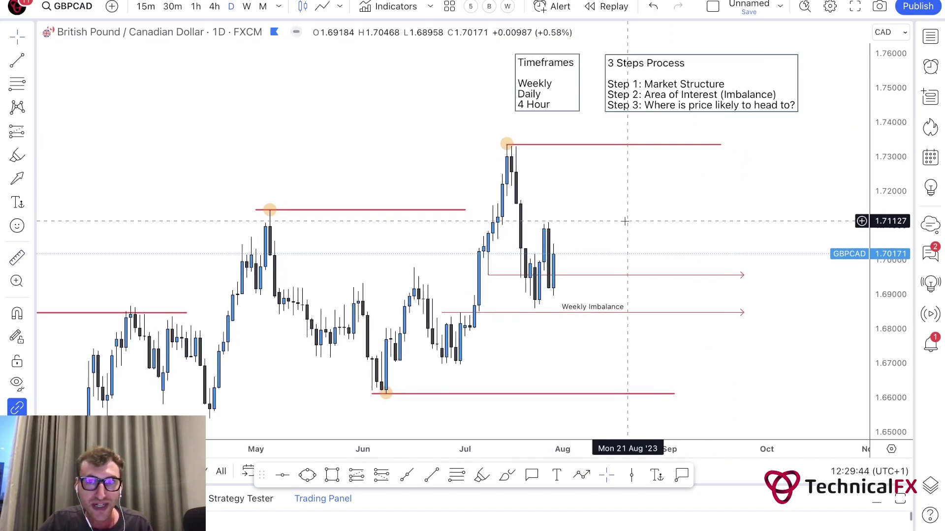
{"action": "left_click_drag", "start_coordinate": [624, 221], "coordinate": [633, 223]}
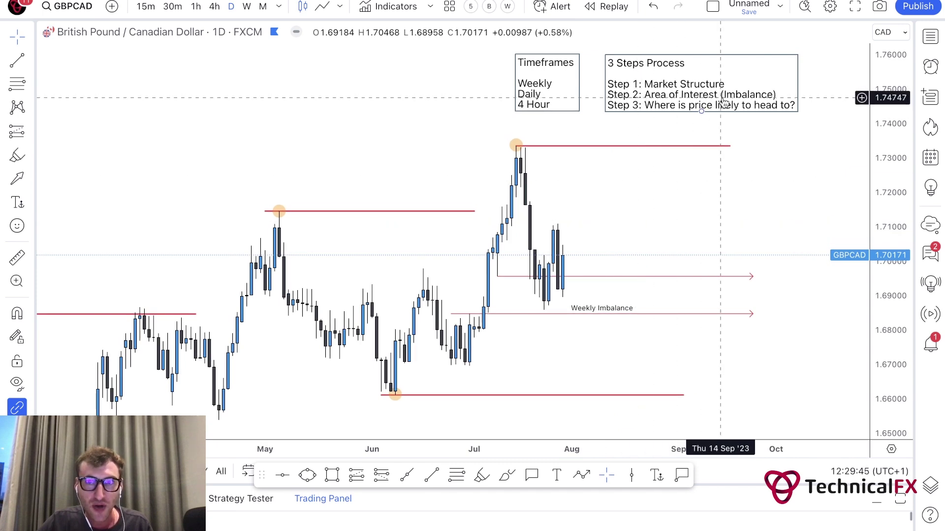
{"action": "scroll", "coordinate": [661, 202], "scroll_direction": "up", "scroll_amount": 2}
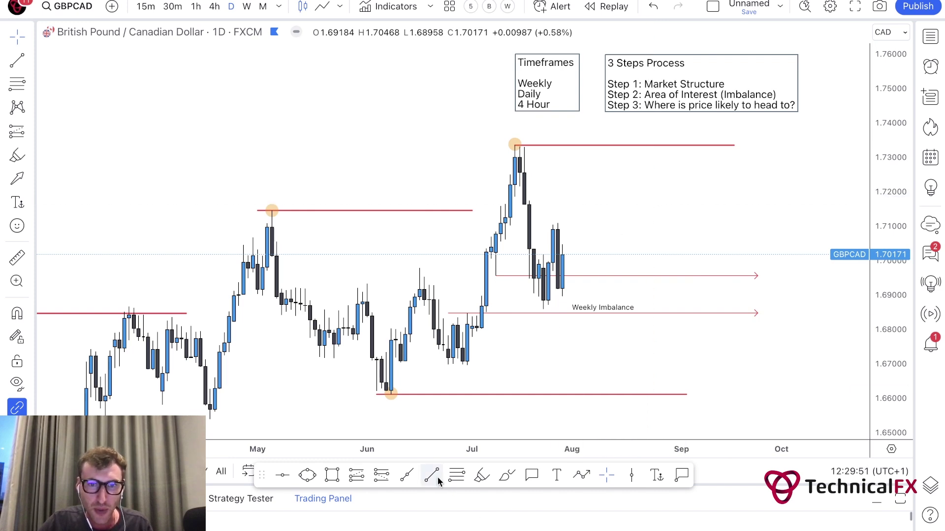
{"action": "left_click", "coordinate": [504, 480]}
{"action": "mouse_move", "coordinate": [370, 390]}
{"action": "left_mouse_down"}
{"action": "mouse_move", "coordinate": [390, 397]}
{"action": "mouse_move", "coordinate": [406, 389]}
{"action": "left_mouse_up"}
{"action": "left_click_drag", "start_coordinate": [502, 151], "coordinate": [534, 146]}
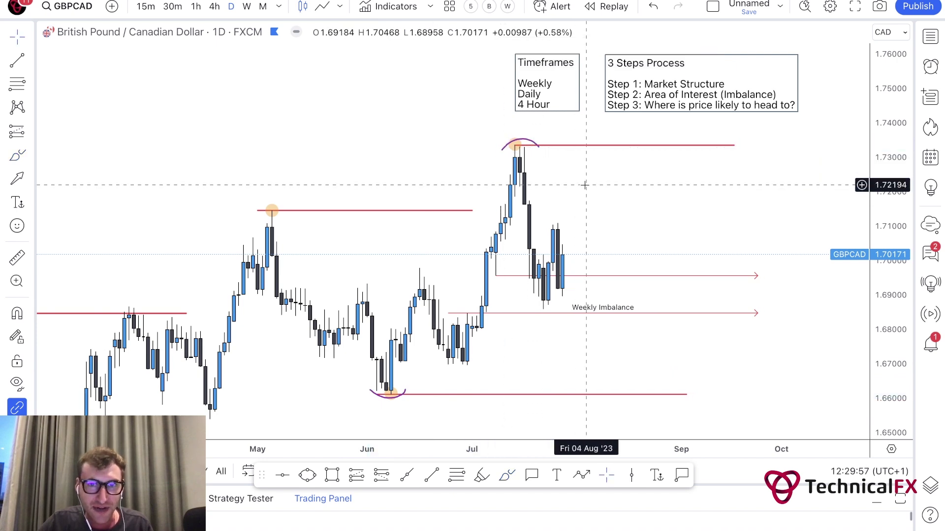
{"action": "left_click_drag", "start_coordinate": [585, 186], "coordinate": [574, 186]}
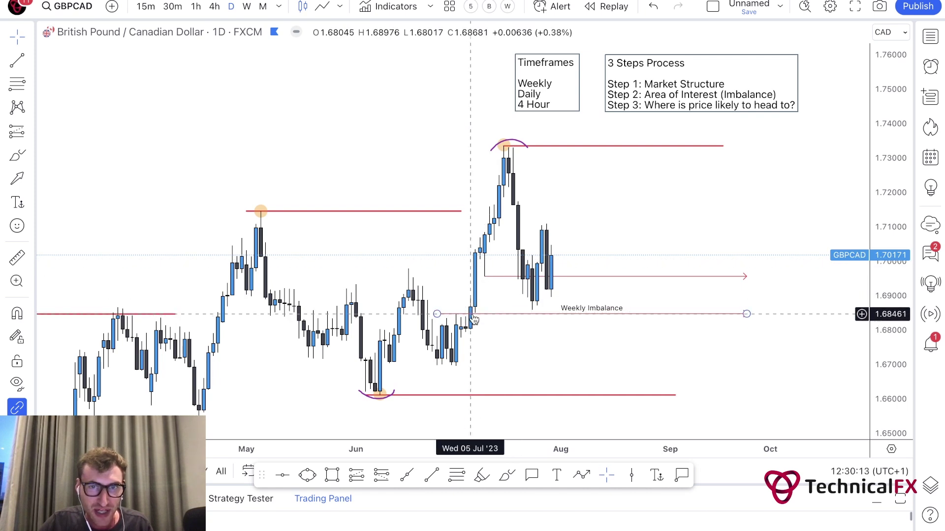
{"action": "scroll", "coordinate": [607, 221], "scroll_direction": "right", "scroll_amount": 3}
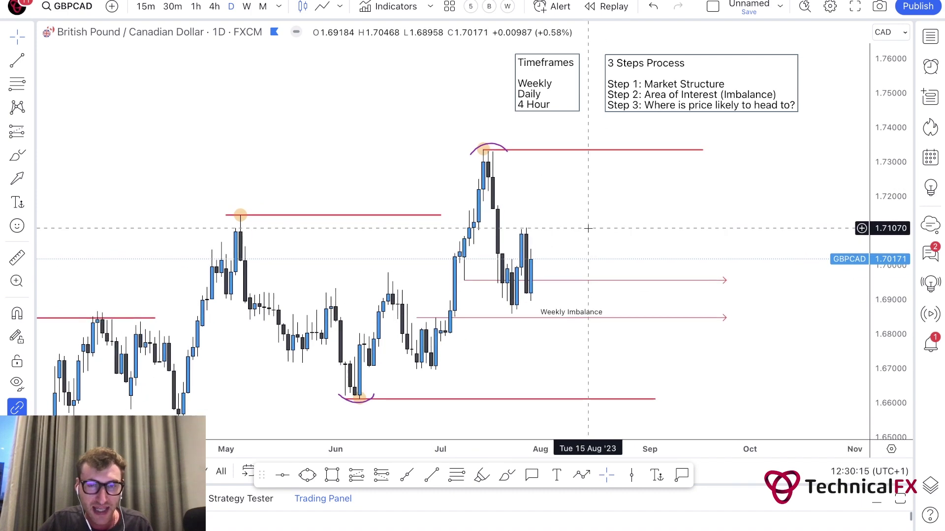
{"action": "left_click_drag", "start_coordinate": [582, 229], "coordinate": [558, 231]}
{"action": "scroll", "coordinate": [585, 235], "scroll_direction": "left", "scroll_amount": 2}
{"action": "scroll", "coordinate": [559, 232], "scroll_direction": "up", "scroll_amount": 1}
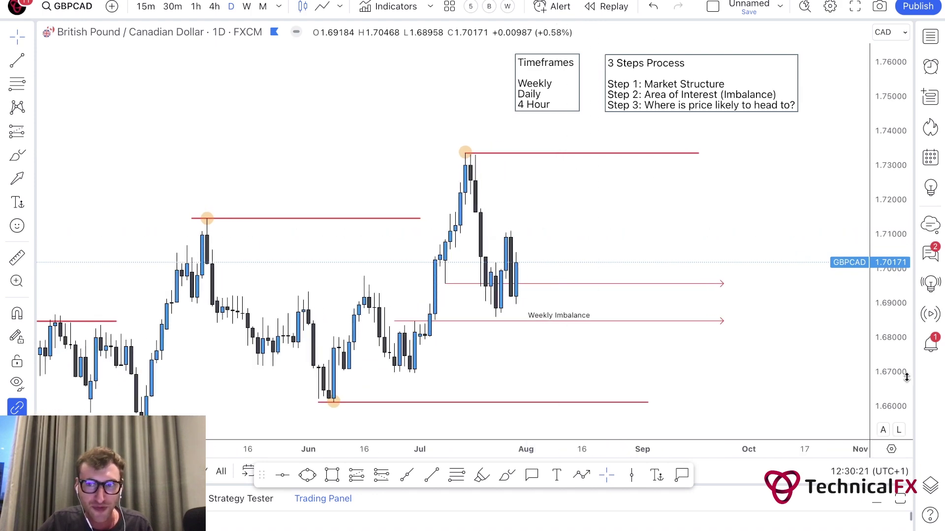
- Draw a horizontal trend line from the 5 July 2023 candle's high past the latest candles and apply the DAILY IMBALANCE template
{"action": "left_click_drag", "start_coordinate": [690, 353], "coordinate": [704, 351]}
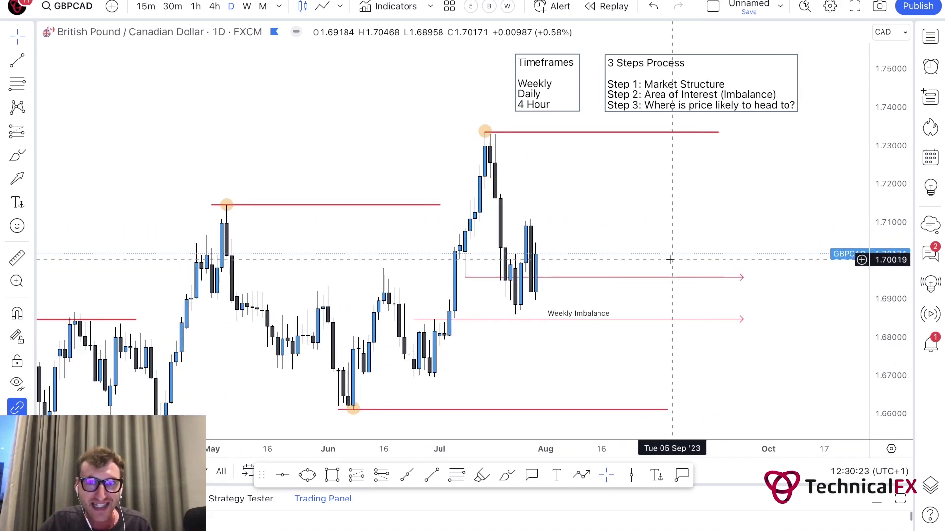
{"action": "left_click_drag", "start_coordinate": [661, 245], "coordinate": [656, 247]}
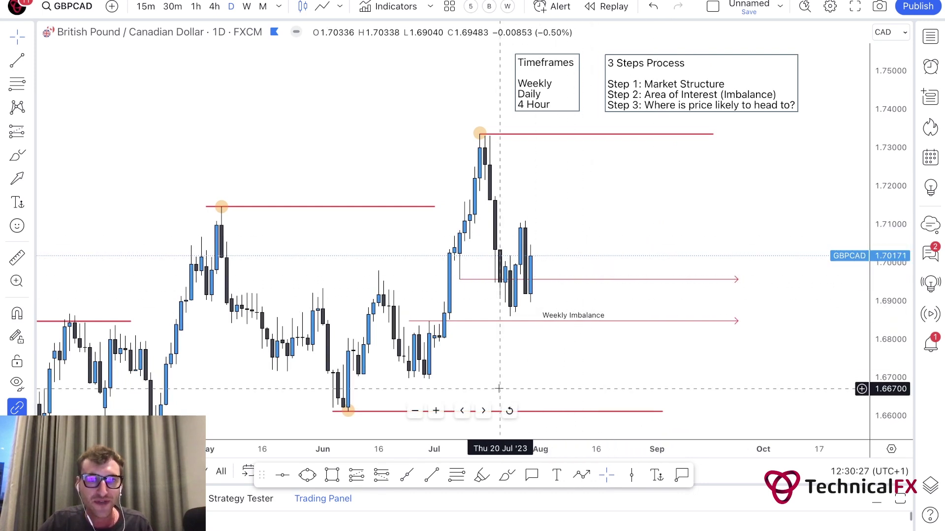
{"action": "left_click_drag", "start_coordinate": [503, 369], "coordinate": [499, 366]}
{"action": "left_click", "coordinate": [432, 475]}
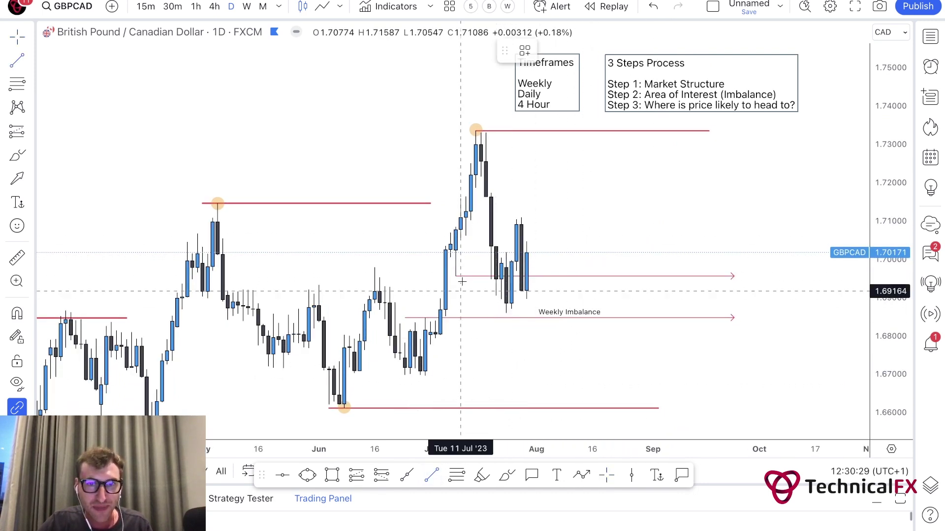
{"action": "left_click", "coordinate": [439, 299]}
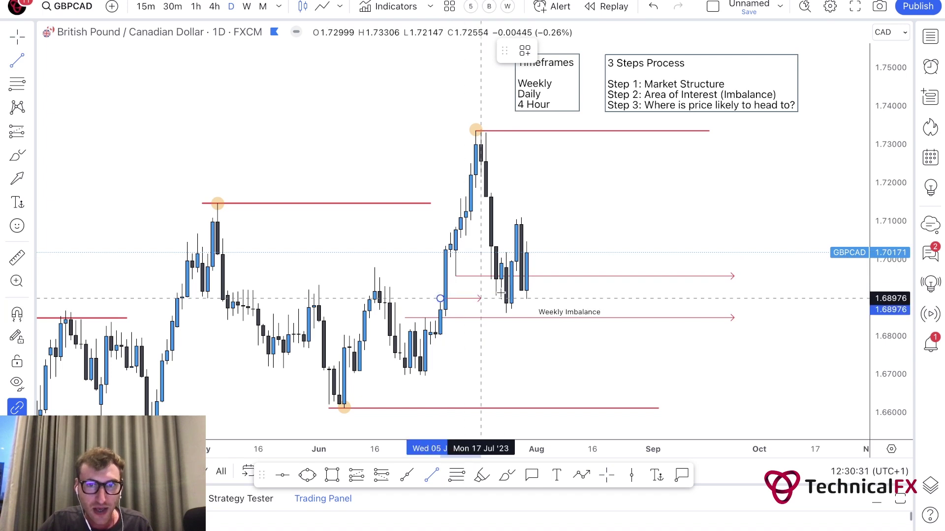
{"action": "left_click", "coordinate": [577, 298]}
{"action": "left_click", "coordinate": [525, 51]}
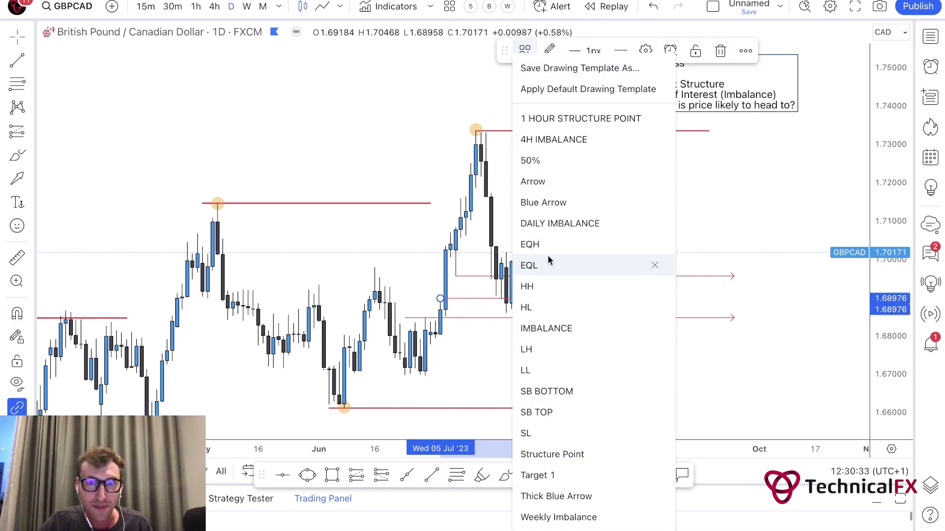
{"action": "left_click", "coordinate": [551, 228]}
- Duplicate the daily imbalance line at the 7 July 2023 candle's low, at 1.70048, and clear the copy's label text
{"action": "left_click_drag", "start_coordinate": [488, 301], "coordinate": [450, 257]}
{"action": "left_click_drag", "start_coordinate": [592, 272], "coordinate": [584, 260]}
{"action": "double_click", "coordinate": [575, 258]}
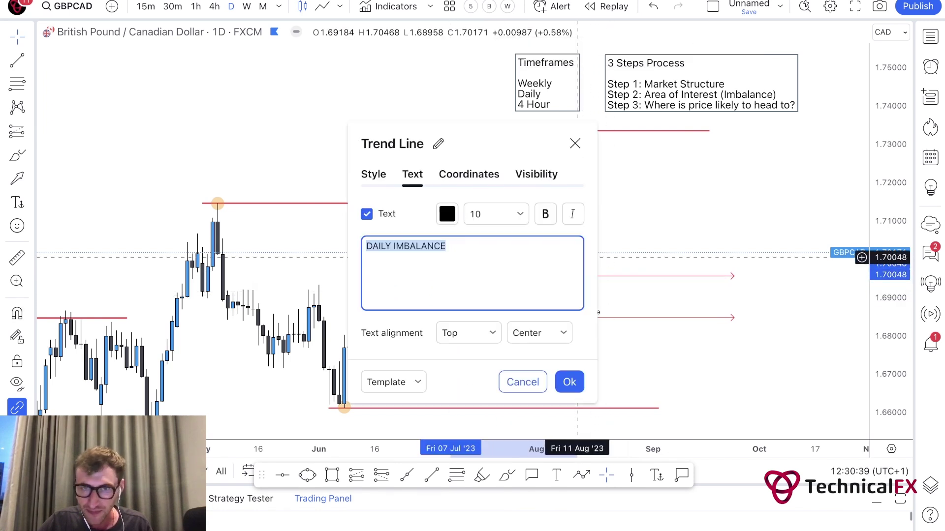
{"action": "key", "text": "BackSpace"}
{"action": "left_click", "coordinate": [658, 240]}
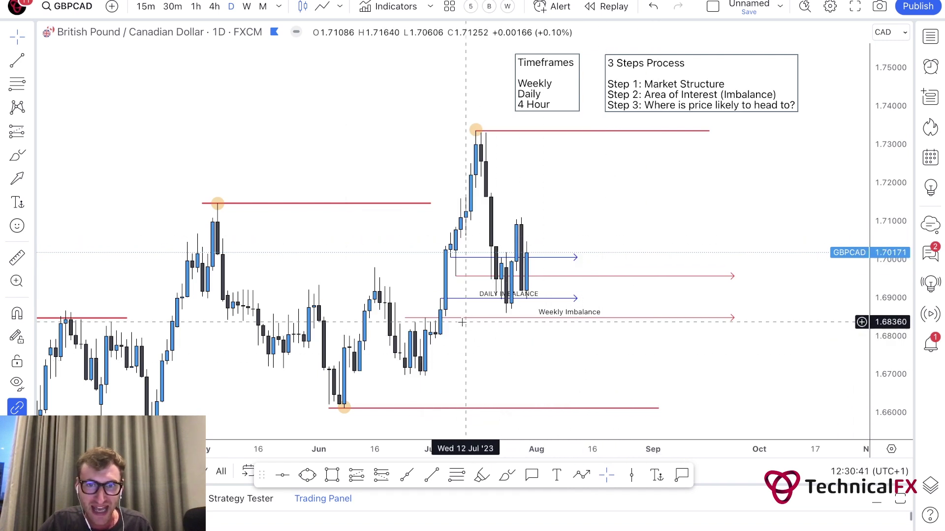
{"action": "left_click", "coordinate": [441, 319]}
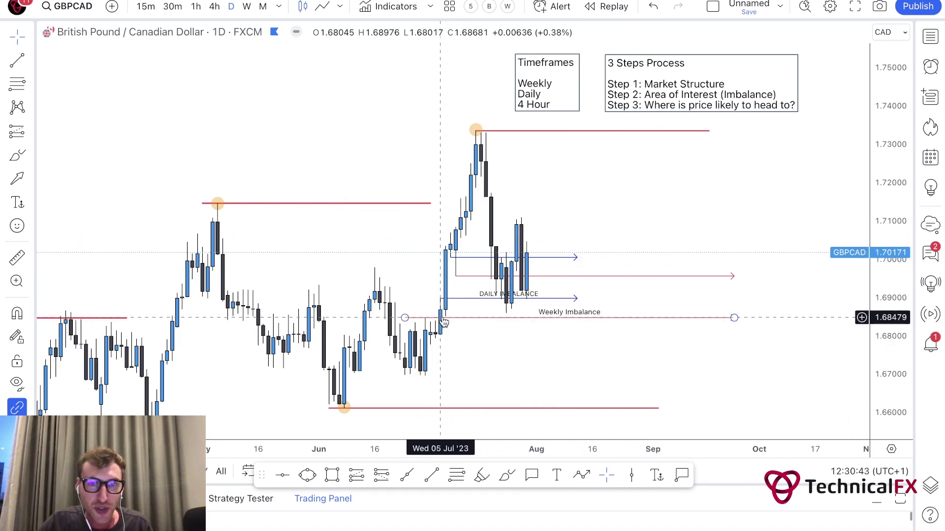
{"action": "left_click", "coordinate": [439, 326]}
{"action": "left_click", "coordinate": [446, 321]}
{"action": "left_click", "coordinate": [450, 329]}
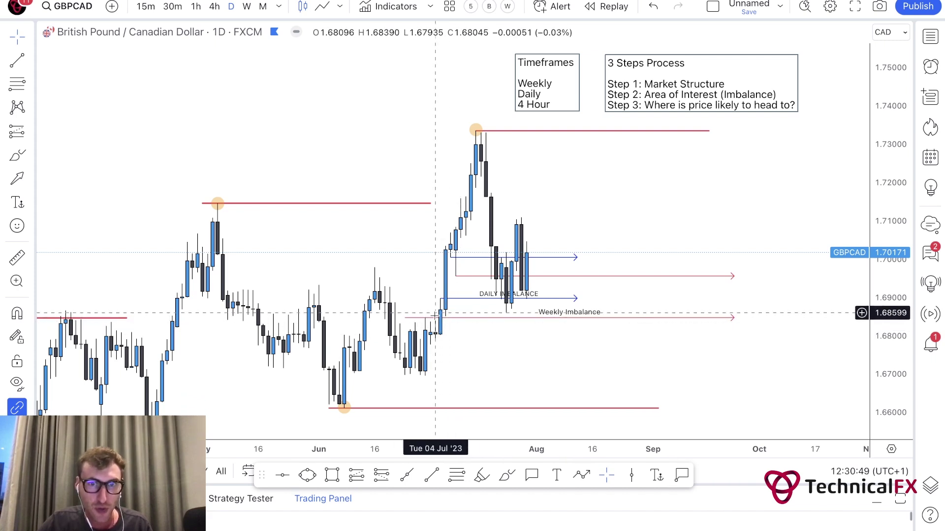
- Circle the July swing high, brush a curve from the daily imbalance up to that level, circle its end, and undo the strokes
{"action": "scroll", "coordinate": [463, 340], "scroll_direction": "right", "scroll_amount": 2}
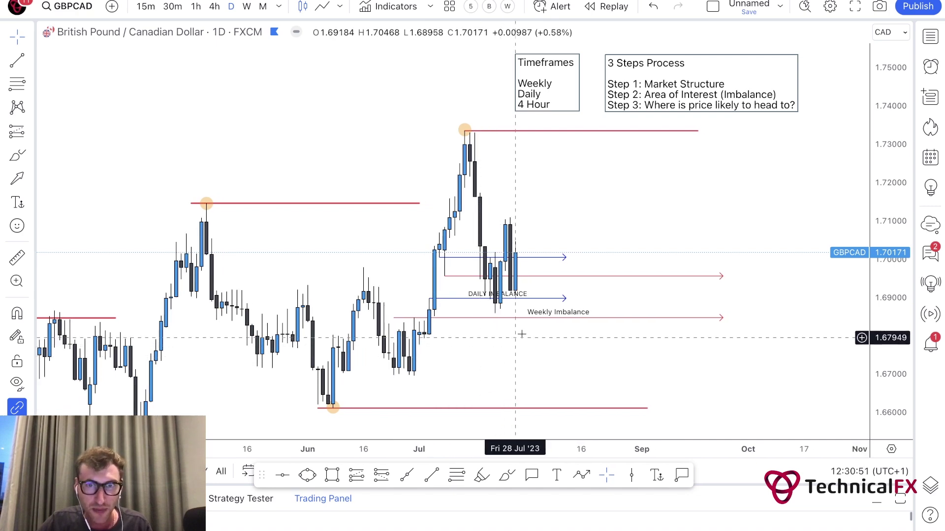
{"action": "scroll", "coordinate": [554, 232], "scroll_direction": "left", "scroll_amount": 2}
{"action": "left_click_drag", "start_coordinate": [577, 227], "coordinate": [599, 221]}
{"action": "scroll", "coordinate": [592, 225], "scroll_direction": "up", "scroll_amount": 1}
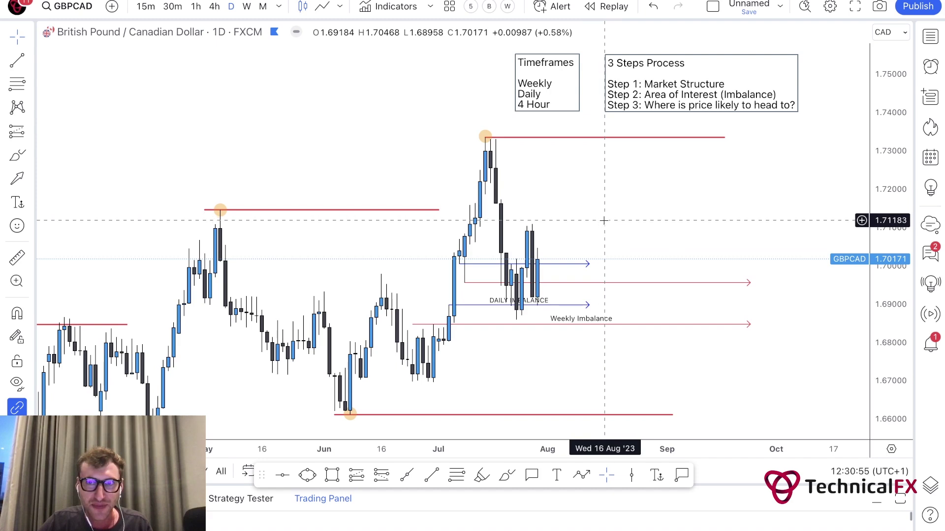
{"action": "left_click", "coordinate": [507, 475]}
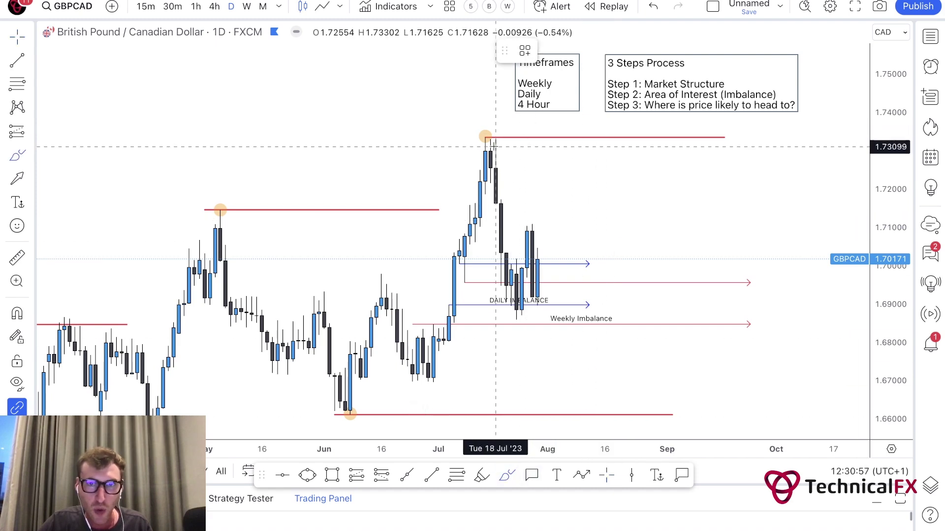
{"action": "mouse_move", "coordinate": [507, 138]}
{"action": "left_mouse_down"}
{"action": "mouse_move", "coordinate": [483, 131]}
{"action": "mouse_move", "coordinate": [493, 143]}
{"action": "mouse_move", "coordinate": [486, 129]}
{"action": "left_mouse_up"}
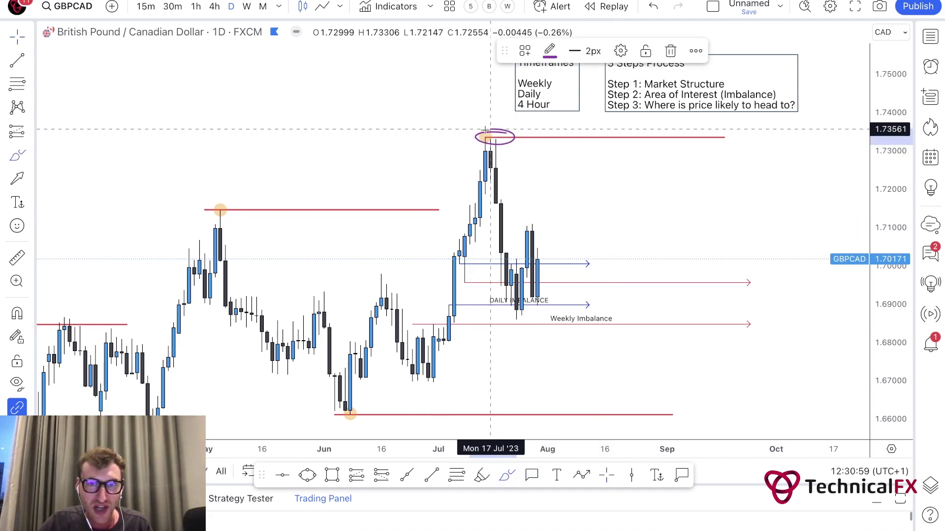
{"action": "mouse_move", "coordinate": [521, 305]}
{"action": "left_mouse_down"}
{"action": "mouse_move", "coordinate": [566, 265]}
{"action": "mouse_move", "coordinate": [613, 164]}
{"action": "mouse_move", "coordinate": [621, 134]}
{"action": "mouse_move", "coordinate": [610, 135]}
{"action": "mouse_move", "coordinate": [626, 126]}
{"action": "left_mouse_up"}
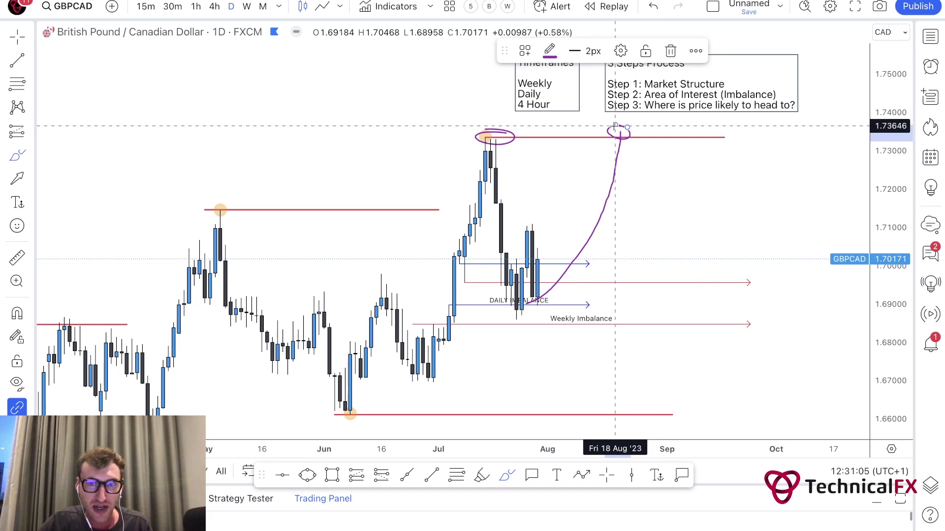
{"action": "key", "text": "ctrl+z"}
{"action": "key", "text": "ctrl+z"}
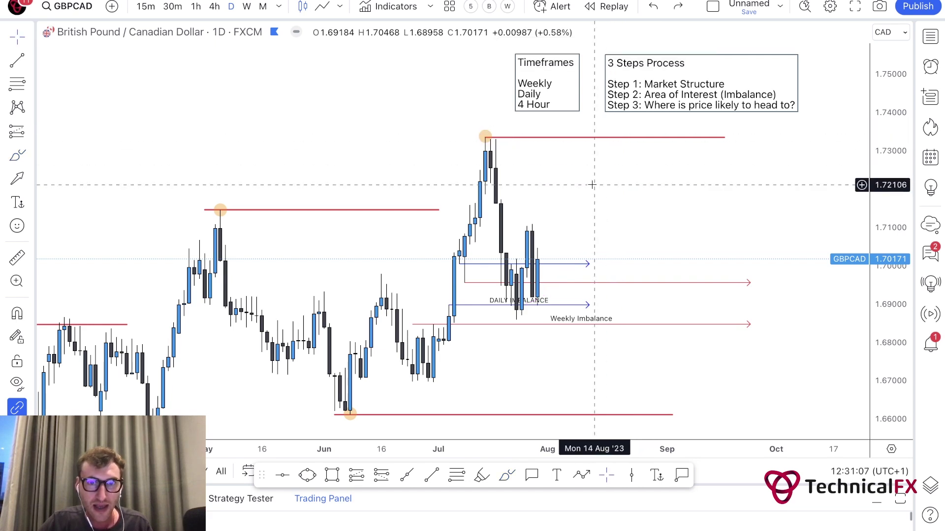
{"action": "left_click_drag", "start_coordinate": [592, 185], "coordinate": [591, 179]}
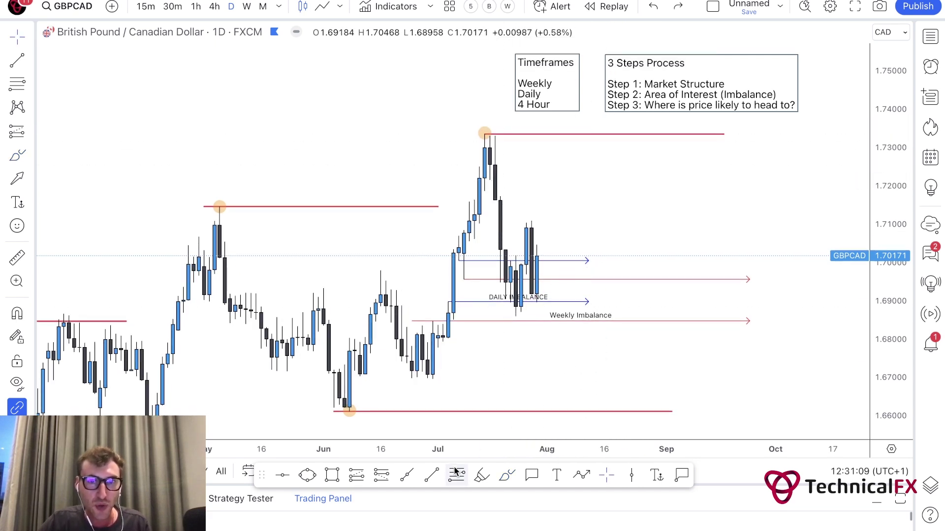
- Draw a Fibonacci retracement from the 8 June 2023 swing low at 1.66109 up to the July swing high, and remove it
{"action": "left_click", "coordinate": [457, 475]}
{"action": "left_click", "coordinate": [350, 412]}
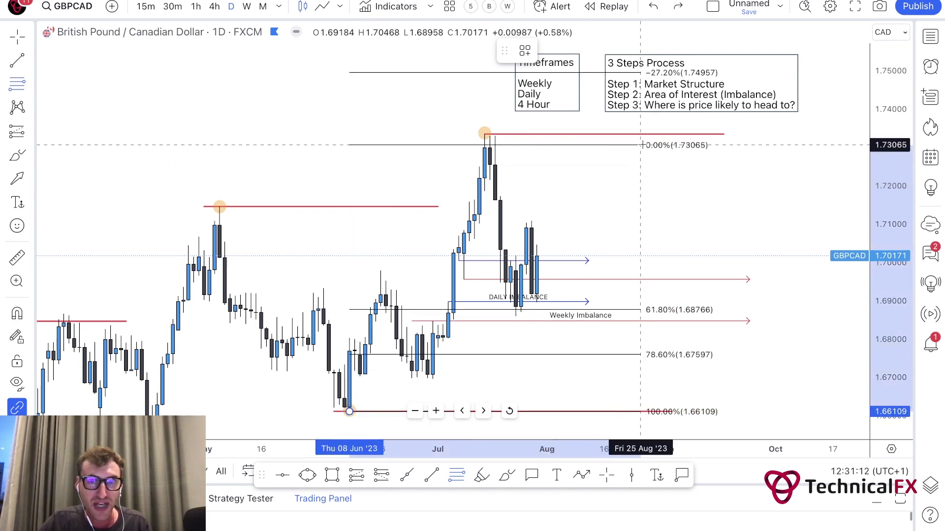
{"action": "left_click", "coordinate": [643, 134]}
{"action": "left_click", "coordinate": [622, 205]}
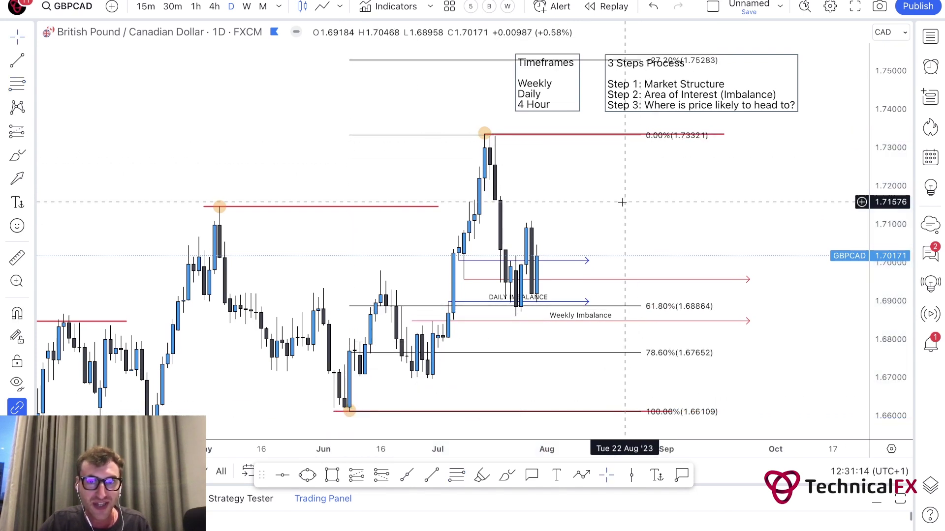
{"action": "left_click", "coordinate": [657, 307]}
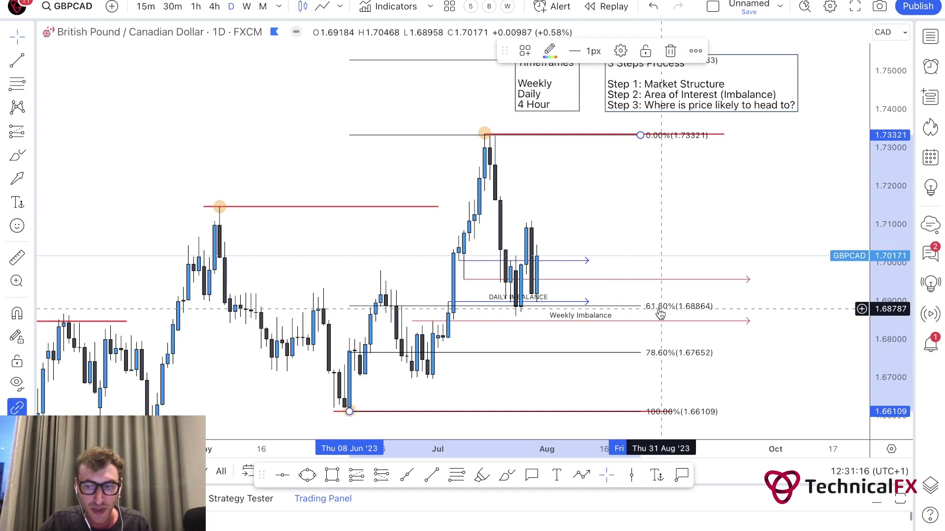
{"action": "key", "text": "Delete"}
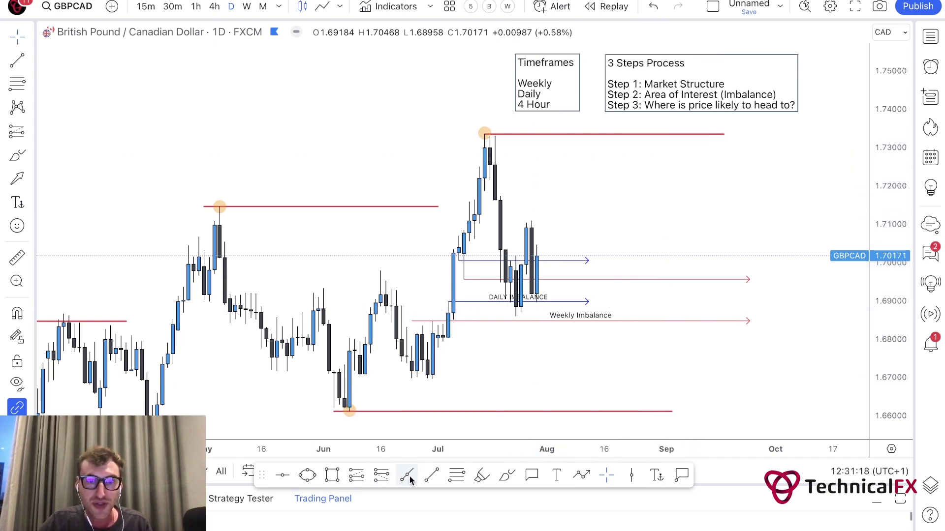
- Draw a thin rectangle at about 1.691 from 8 May to 22 August 2023, and delete it
{"action": "left_click", "coordinate": [332, 475]}
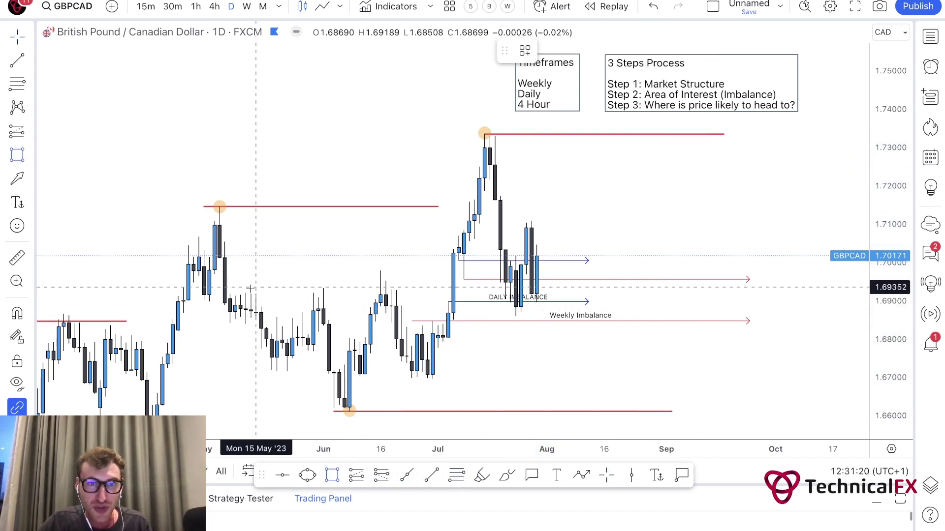
{"action": "left_click", "coordinate": [230, 291]}
{"action": "left_click", "coordinate": [292, 301]}
{"action": "left_click_drag", "start_coordinate": [292, 301], "coordinate": [626, 297]}
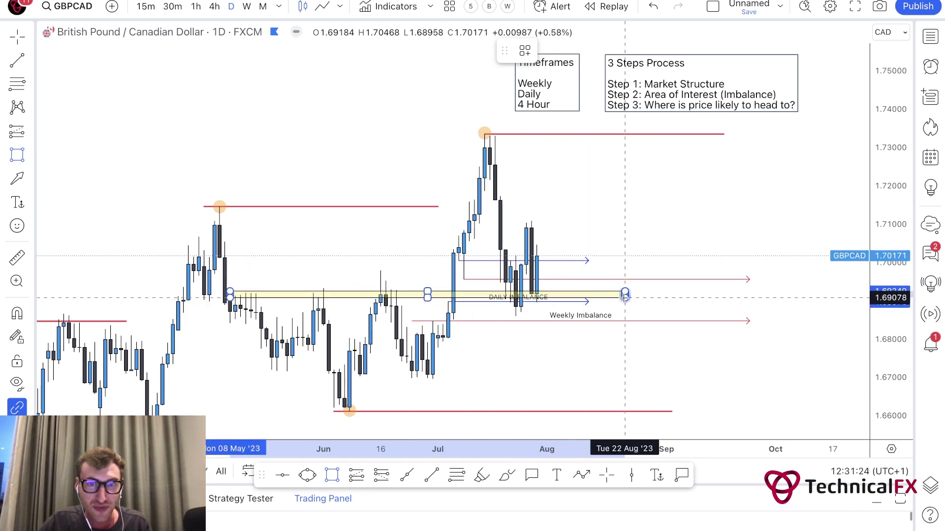
{"action": "left_click", "coordinate": [514, 295]}
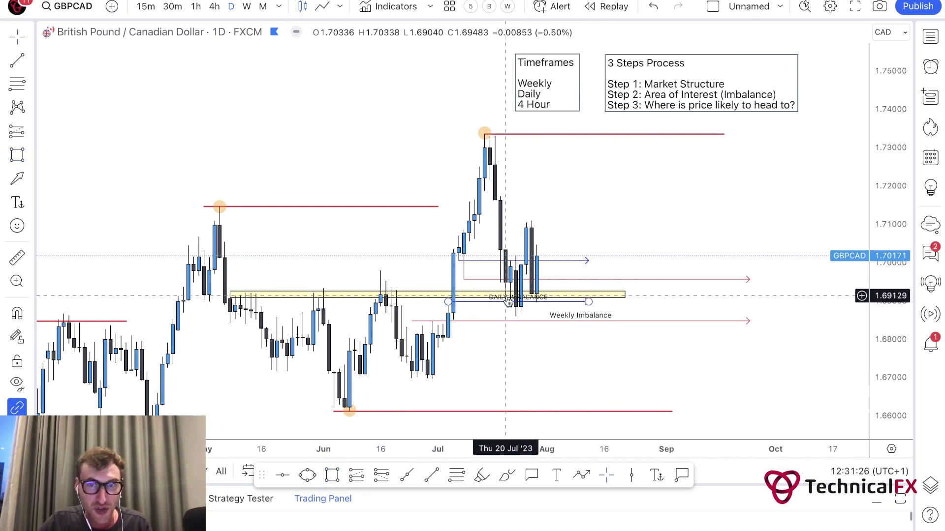
{"action": "left_click", "coordinate": [622, 294]}
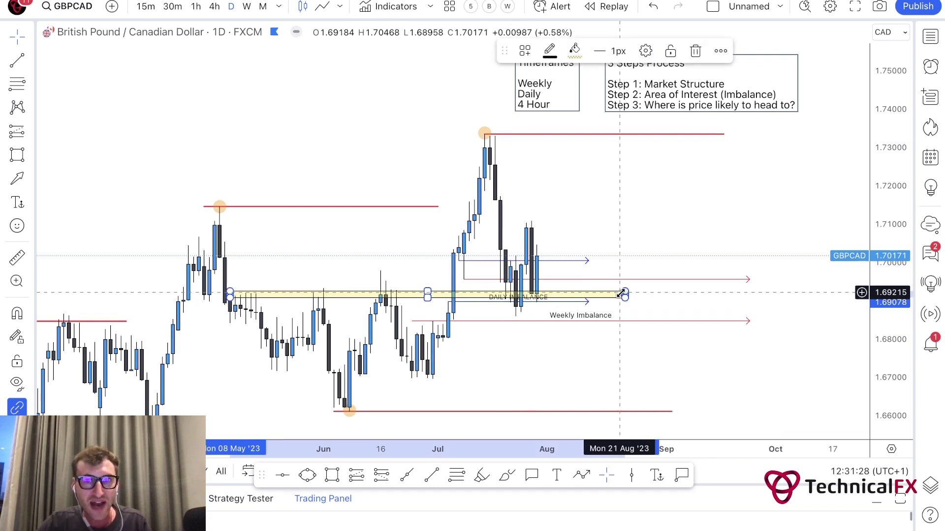
{"action": "key", "text": "Delete"}
- Switch the GBPCAD chart to the 4-hour timeframe and frame the July swing high together with the imbalance lines
{"action": "left_click_drag", "start_coordinate": [613, 215], "coordinate": [612, 224]}
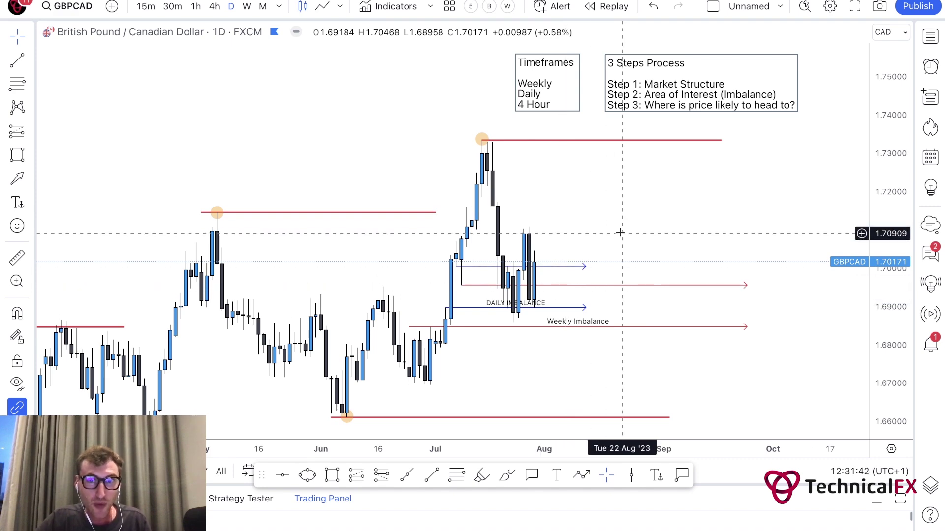
{"action": "left_click", "coordinate": [215, 7]}
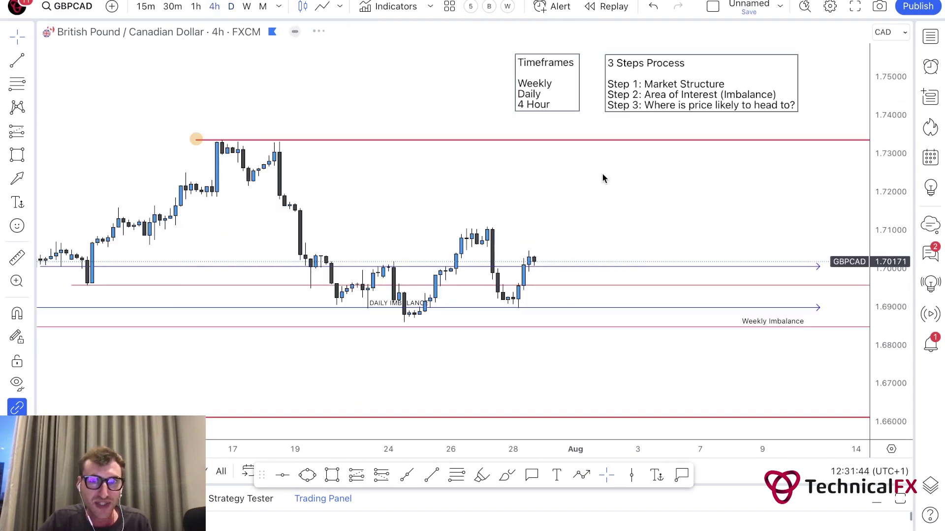
{"action": "scroll", "coordinate": [590, 233], "scroll_direction": "down", "scroll_amount": 4}
{"action": "left_click_drag", "start_coordinate": [880, 365], "coordinate": [879, 271]}
{"action": "left_click_drag", "start_coordinate": [674, 244], "coordinate": [574, 220]}
{"action": "scroll", "coordinate": [574, 219], "scroll_direction": "down", "scroll_amount": 4}
{"action": "scroll", "coordinate": [591, 220], "scroll_direction": "down", "scroll_amount": 3}
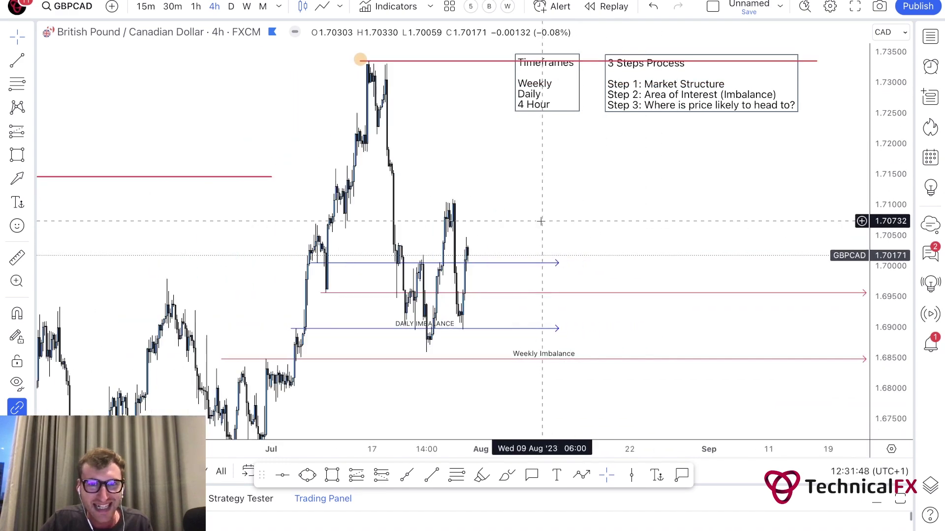
- Shorten the right ends of both weekly imbalance lines and bring the lower line's start forward to the early July candles
{"action": "left_click", "coordinate": [751, 296]}
{"action": "left_click_drag", "start_coordinate": [752, 296], "coordinate": [277, 295]}
{"action": "left_click", "coordinate": [752, 362]}
{"action": "left_click_drag", "start_coordinate": [755, 360], "coordinate": [427, 361]}
{"action": "left_click_drag", "start_coordinate": [444, 302], "coordinate": [721, 294]}
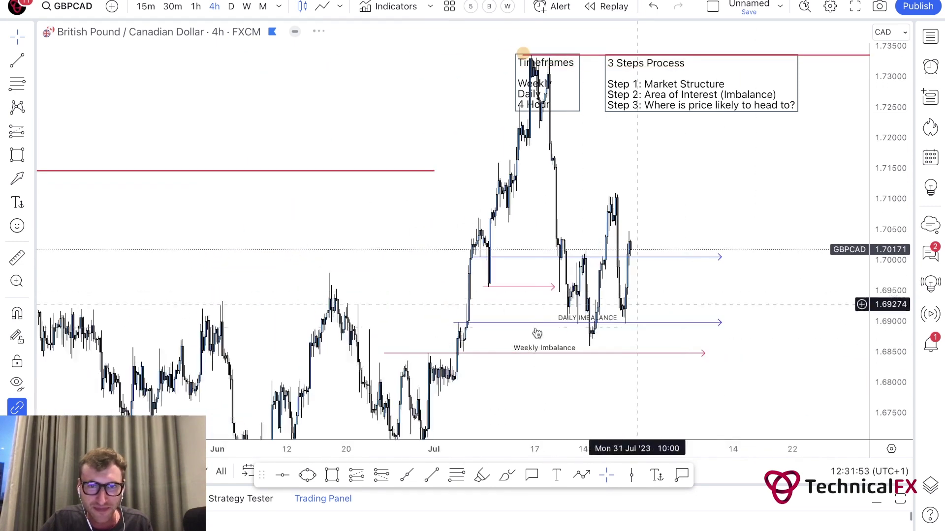
{"action": "left_click_drag", "start_coordinate": [386, 353], "coordinate": [448, 354]}
{"action": "scroll", "coordinate": [610, 375], "scroll_direction": "up", "scroll_amount": 5}
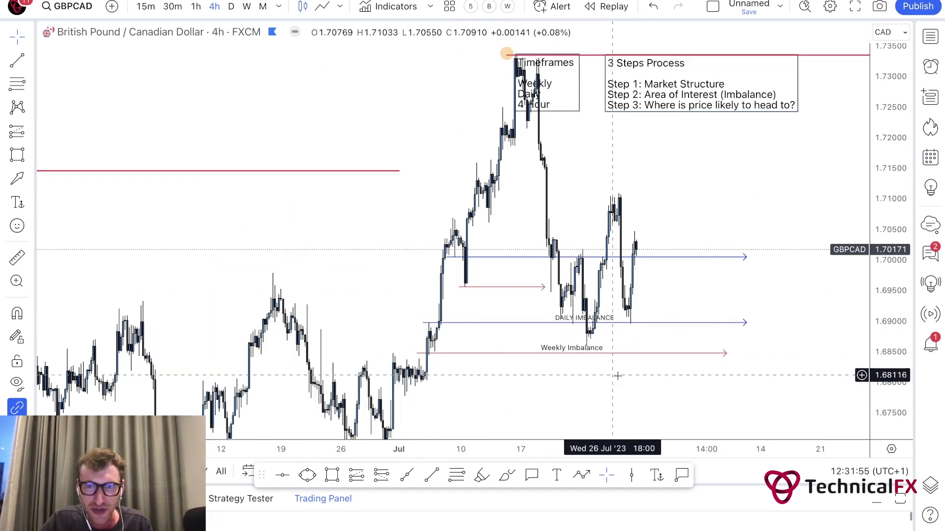
- Shorten both daily imbalance lines, ending the lower one near the 25 July candles and the upper one near 20 July
{"action": "left_click", "coordinate": [781, 323]}
{"action": "left_click_drag", "start_coordinate": [781, 323], "coordinate": [592, 330]}
{"action": "left_click_drag", "start_coordinate": [781, 257], "coordinate": [605, 264]}
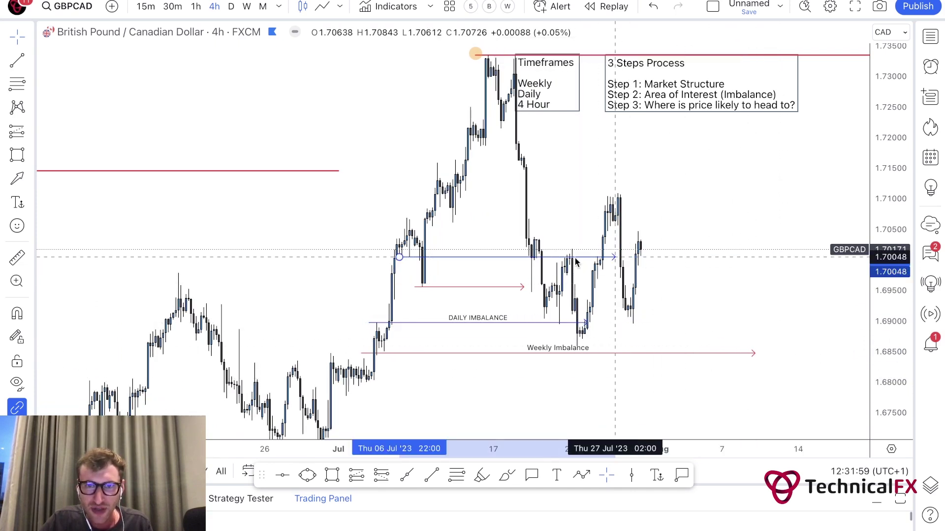
{"action": "scroll", "coordinate": [683, 289], "scroll_direction": "up", "scroll_amount": 5}
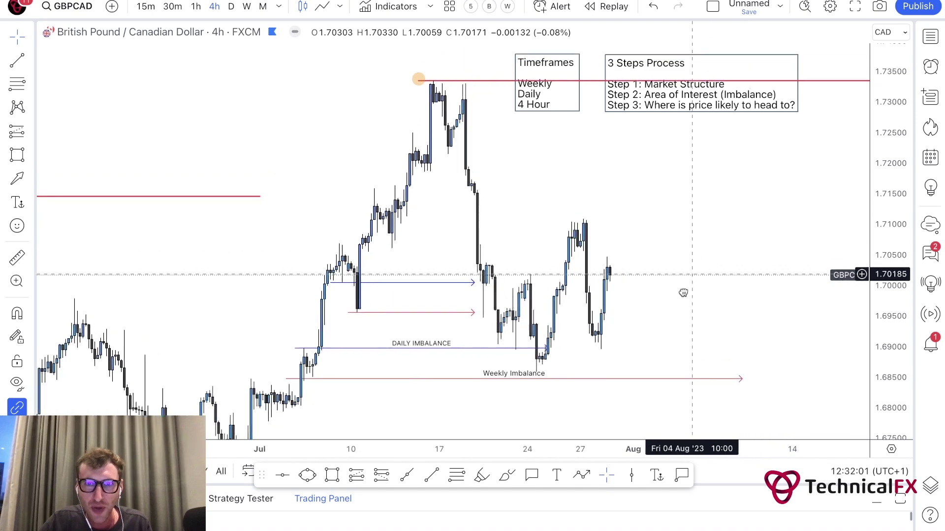
- Shorten the red structure line at the July swing high so that it ends around 4 August 2023
{"action": "left_click_drag", "start_coordinate": [714, 232], "coordinate": [645, 223]}
{"action": "scroll", "coordinate": [645, 222], "scroll_direction": "down", "scroll_amount": 4}
{"action": "left_click_drag", "start_coordinate": [710, 212], "coordinate": [554, 226]}
{"action": "scroll", "coordinate": [585, 214], "scroll_direction": "down", "scroll_amount": 4}
{"action": "scroll", "coordinate": [554, 227], "scroll_direction": "down", "scroll_amount": 1}
{"action": "left_click_drag", "start_coordinate": [792, 125], "coordinate": [574, 126]}
{"action": "left_click_drag", "start_coordinate": [558, 195], "coordinate": [712, 217]}
{"action": "scroll", "coordinate": [673, 202], "scroll_direction": "up", "scroll_amount": 5}
{"action": "left_click_drag", "start_coordinate": [780, 129], "coordinate": [685, 130]}
{"action": "left_click", "coordinate": [631, 189]}
{"action": "scroll", "coordinate": [631, 193], "scroll_direction": "up", "scroll_amount": 3}
{"action": "scroll", "coordinate": [684, 231], "scroll_direction": "right", "scroll_amount": 1}
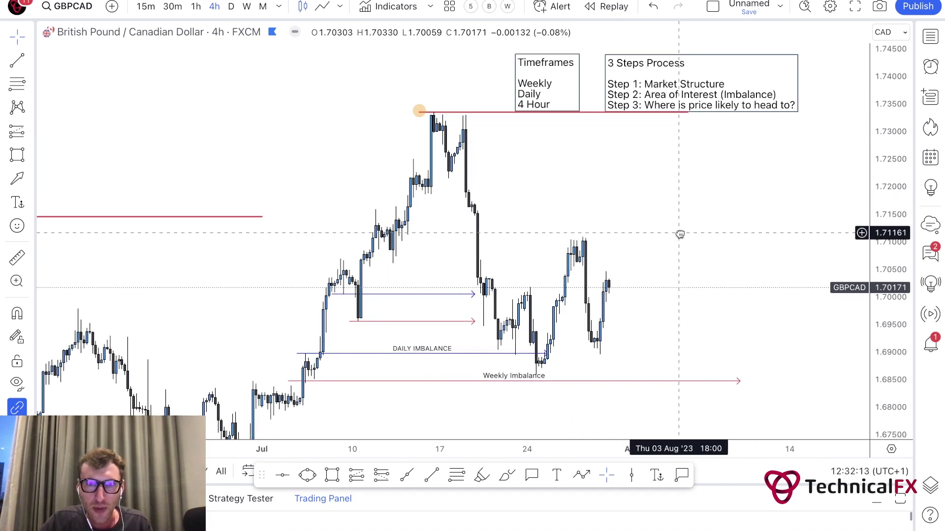
{"action": "scroll", "coordinate": [668, 232], "scroll_direction": "up", "scroll_amount": 2}
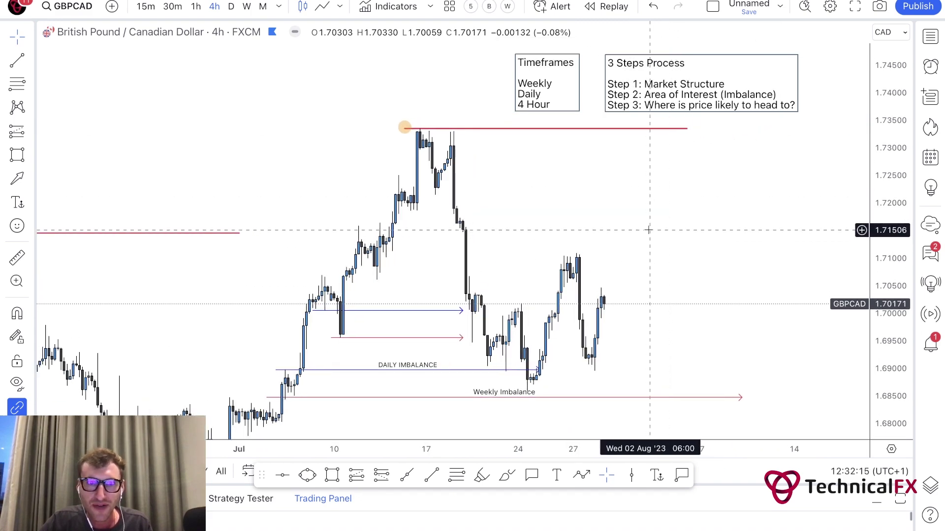
{"action": "scroll", "coordinate": [645, 233], "scroll_direction": "up", "scroll_amount": 3}
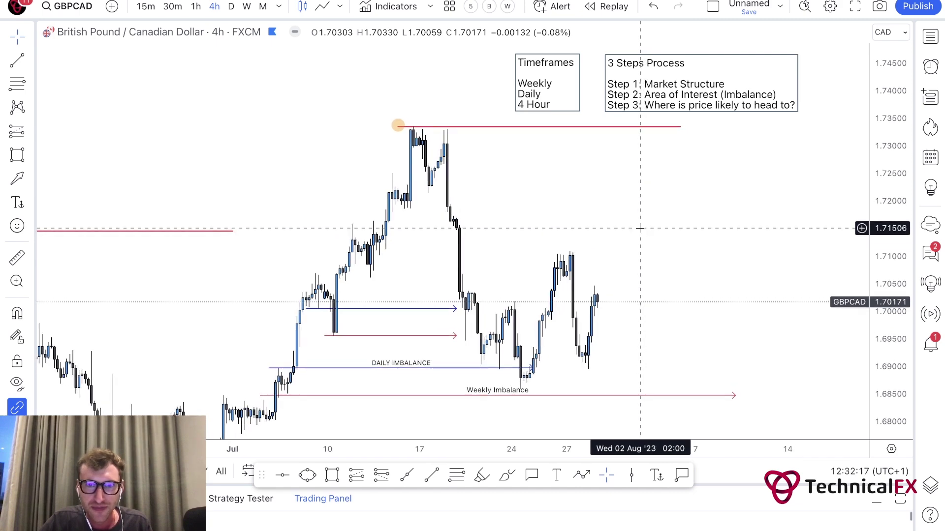
{"action": "scroll", "coordinate": [632, 227], "scroll_direction": "right", "scroll_amount": 1}
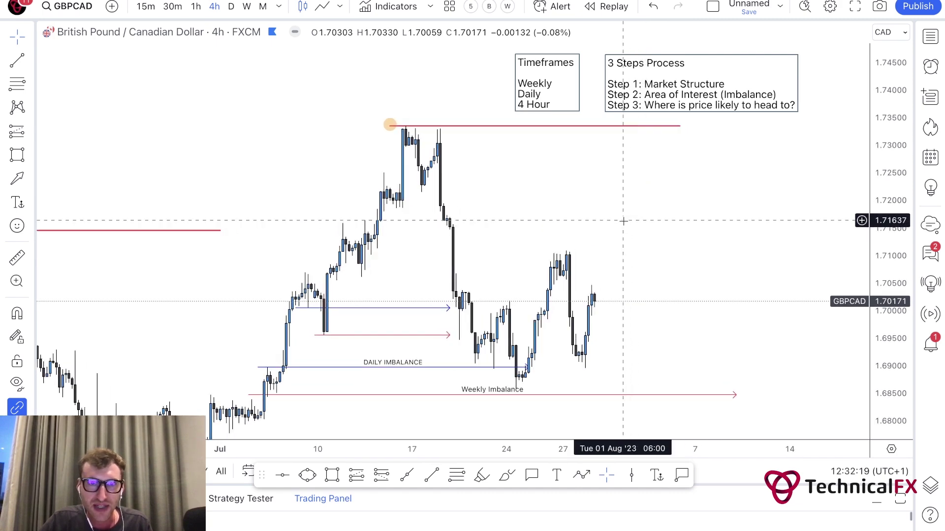
{"action": "left_click", "coordinate": [507, 476]}
{"action": "left_click_drag", "start_coordinate": [317, 334], "coordinate": [333, 336]}
{"action": "key", "text": "ctrl+z"}
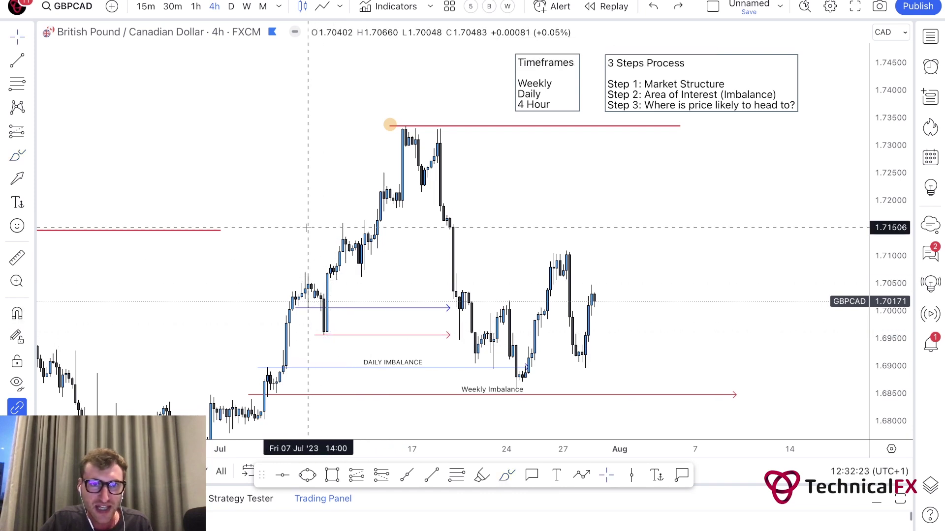
- Mark July's successive swing highs and lows with the Highlighter in the Green template, and highlight the 12 July low's level up to the sell-off
{"action": "left_click", "coordinate": [480, 476]}
{"action": "left_click", "coordinate": [525, 51]}
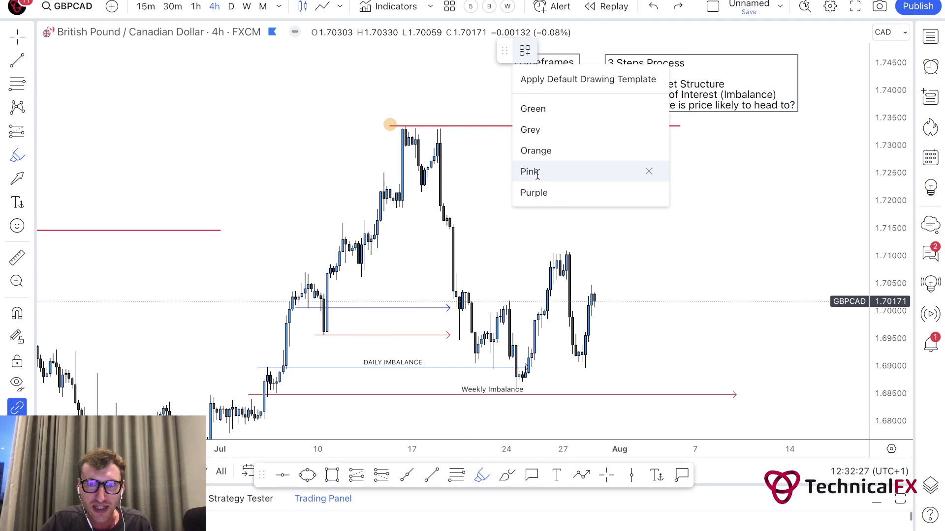
{"action": "left_click", "coordinate": [533, 108]}
{"action": "left_click", "coordinate": [305, 274]}
{"action": "left_click", "coordinate": [327, 336]}
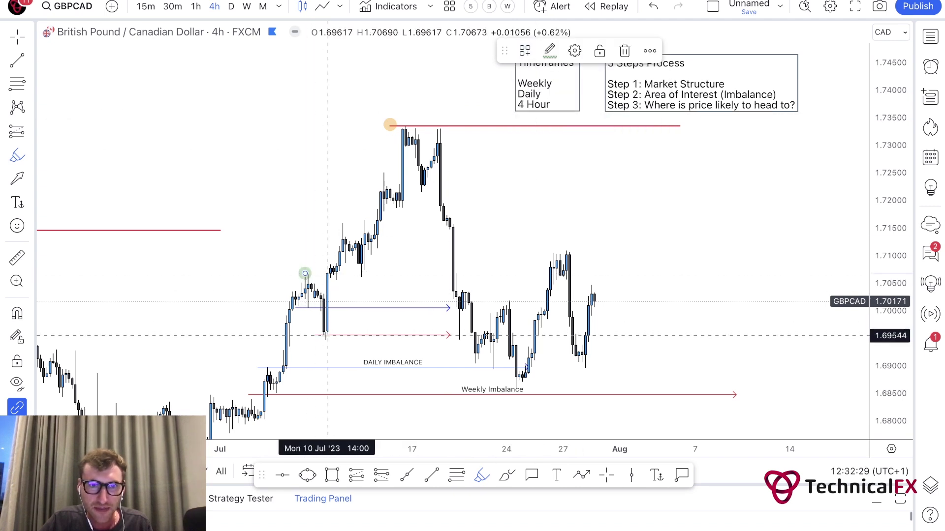
{"action": "left_click", "coordinate": [343, 224]}
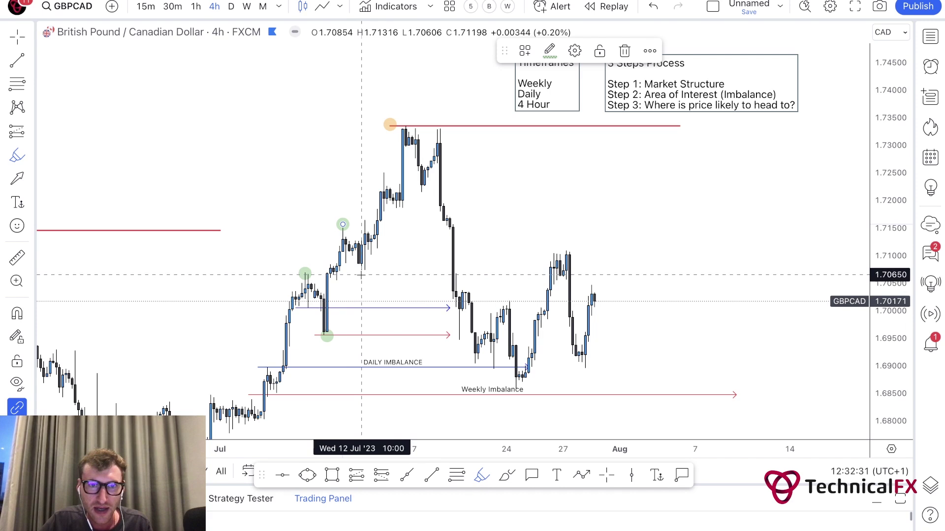
{"action": "left_click", "coordinate": [361, 276]}
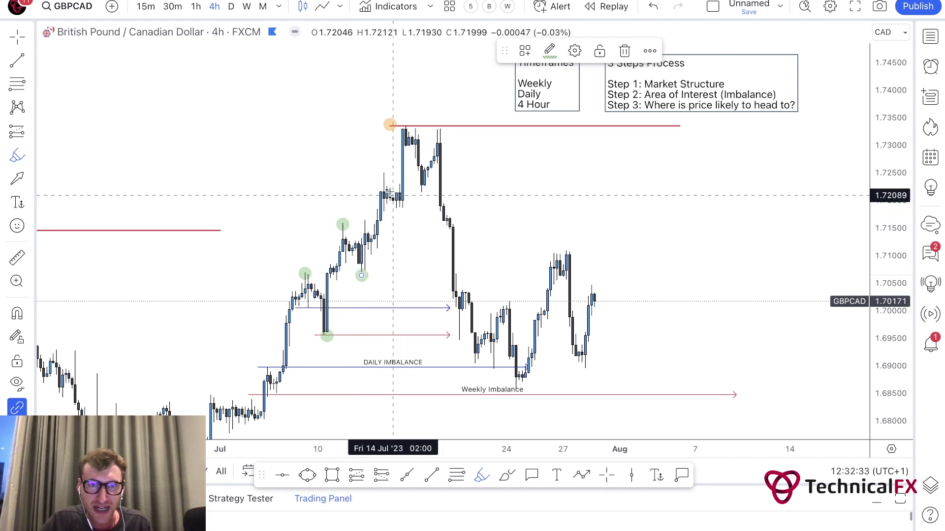
{"action": "left_click", "coordinate": [405, 126]}
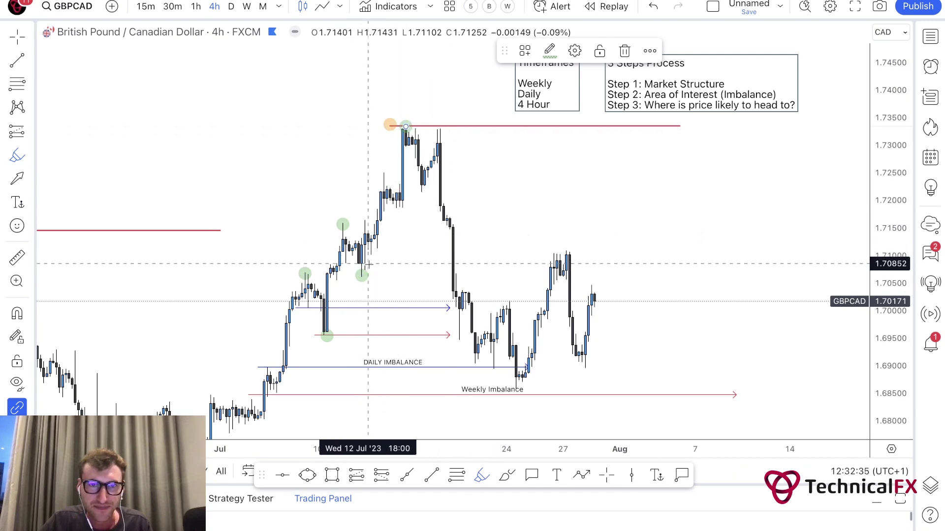
{"action": "left_click_drag", "start_coordinate": [363, 275], "coordinate": [449, 276]}
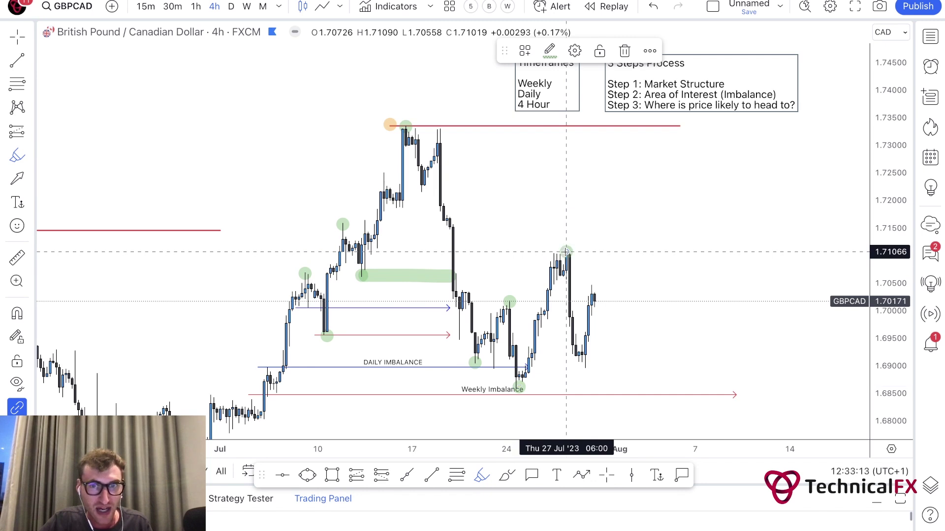
- Undo all the green highlighter marks on the July swing points and leave the Highlighter
{"action": "key", "text": "ctrl+z"}
{"action": "key", "text": "ctrl+z"}
{"action": "key", "text": "ctrl+z"}
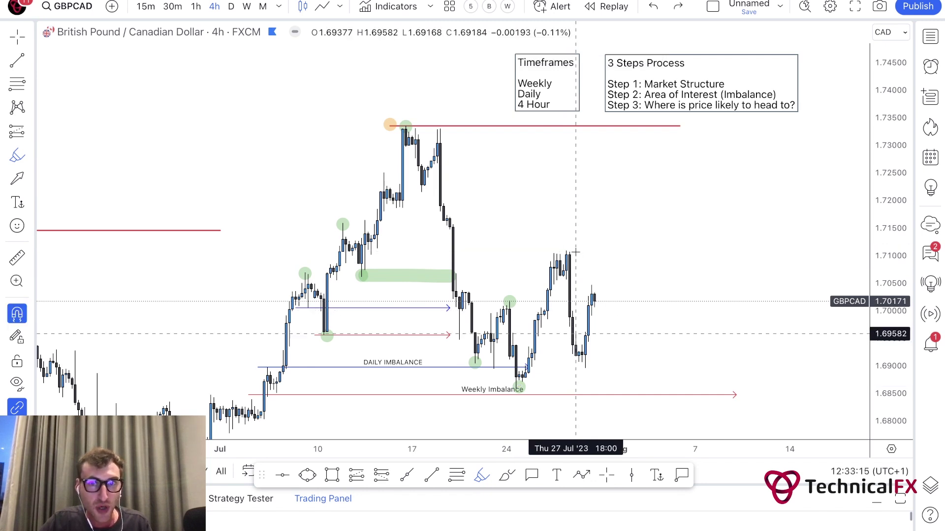
{"action": "key", "text": "ctrl+z"}
{"action": "key", "text": "ctrl+z"}
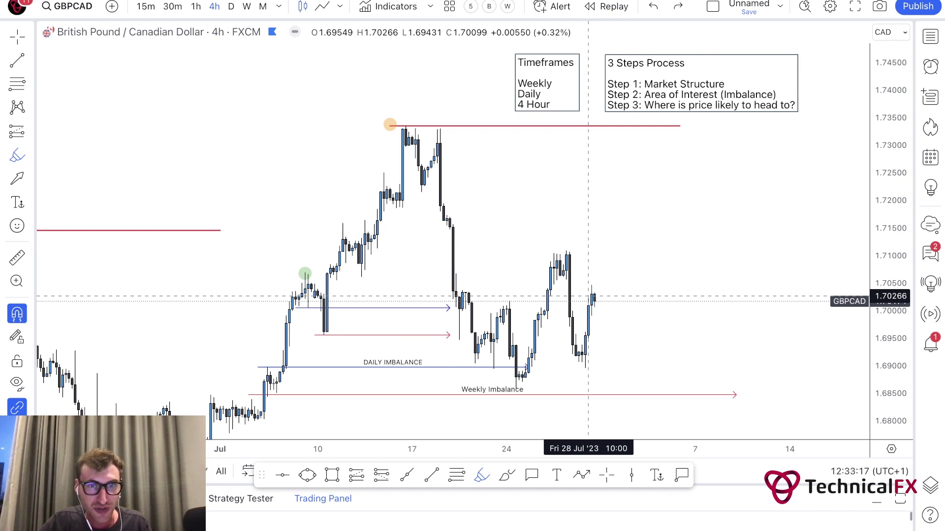
{"action": "key", "text": "ctrl+z"}
{"action": "key", "text": "Escape"}
- Draw a short horizontal red line from the 24 July swing high to the rally that breaks above it
{"action": "left_click_drag", "start_coordinate": [622, 241], "coordinate": [601, 229]}
{"action": "scroll", "coordinate": [601, 230], "scroll_direction": "up", "scroll_amount": 1}
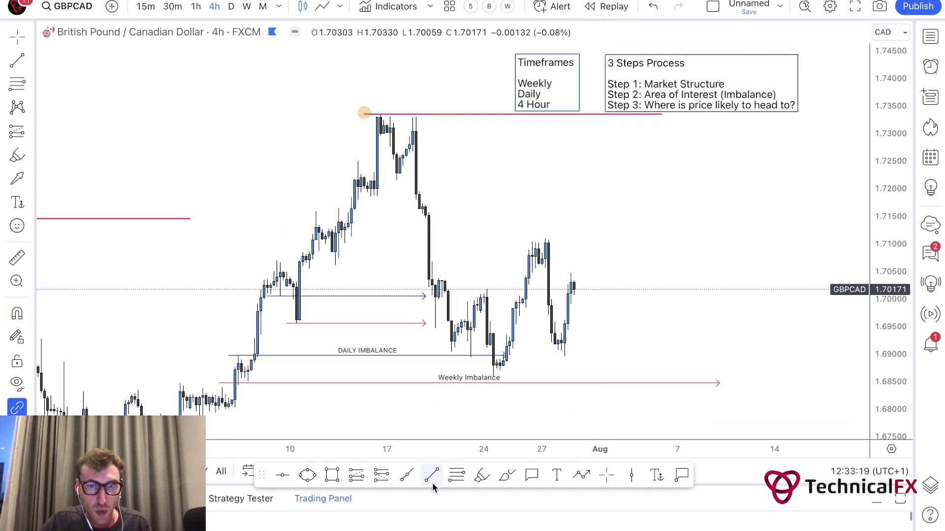
{"action": "left_click", "coordinate": [406, 474]}
{"action": "left_click", "coordinate": [523, 288], "text": "shift"}
{"action": "left_click", "coordinate": [620, 270]}
{"action": "scroll", "coordinate": [623, 273], "scroll_direction": "up", "scroll_amount": 1}
{"action": "scroll", "coordinate": [622, 272], "scroll_direction": "right", "scroll_amount": 2}
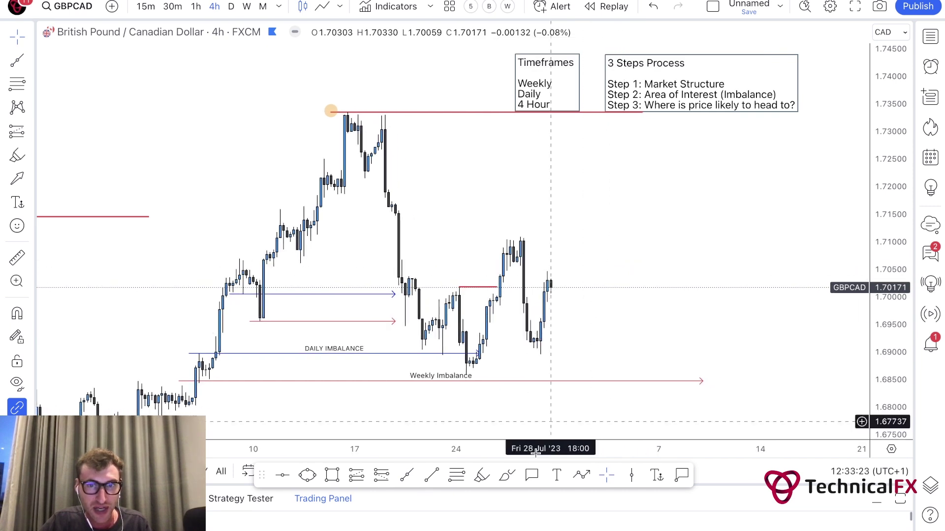
- Draw a horizontal red line from the late July swing low at 1.68589 to about 4 August 2023
{"action": "left_click", "coordinate": [406, 474]}
{"action": "left_click", "coordinate": [466, 375]}
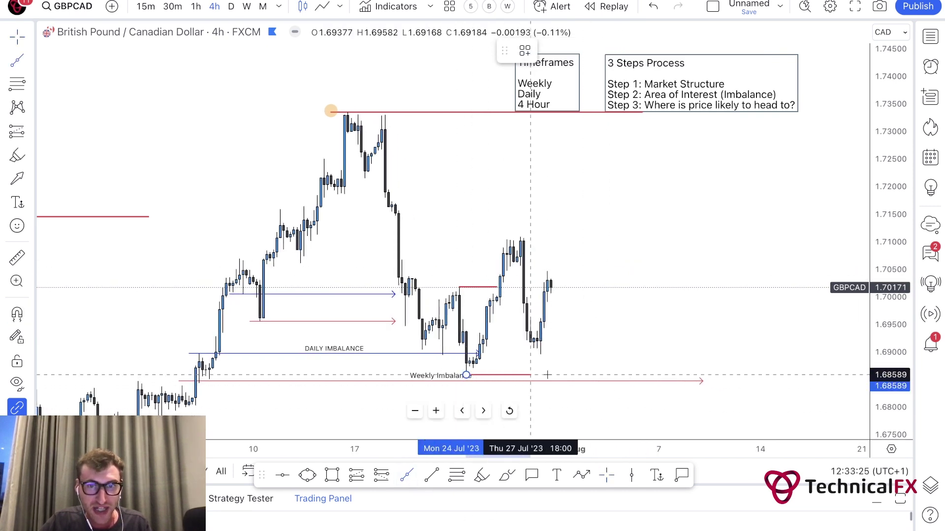
{"action": "left_click", "coordinate": [638, 376]}
{"action": "left_click", "coordinate": [605, 325]}
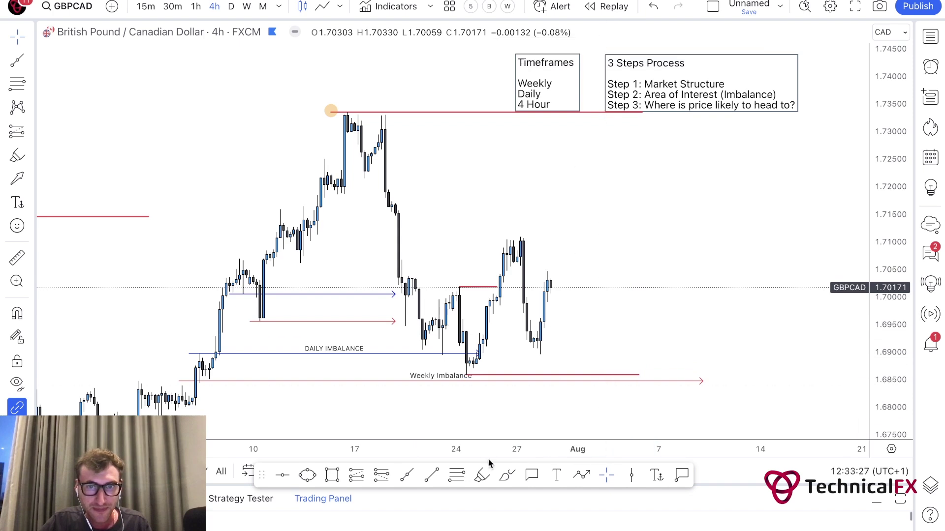
- Draw a horizontal red line from the 27 July high at 1.71090 to about 4 August, and shorten the lower weekly imbalance line to just past it
{"action": "left_click", "coordinate": [406, 475]}
{"action": "left_click", "coordinate": [521, 226]}
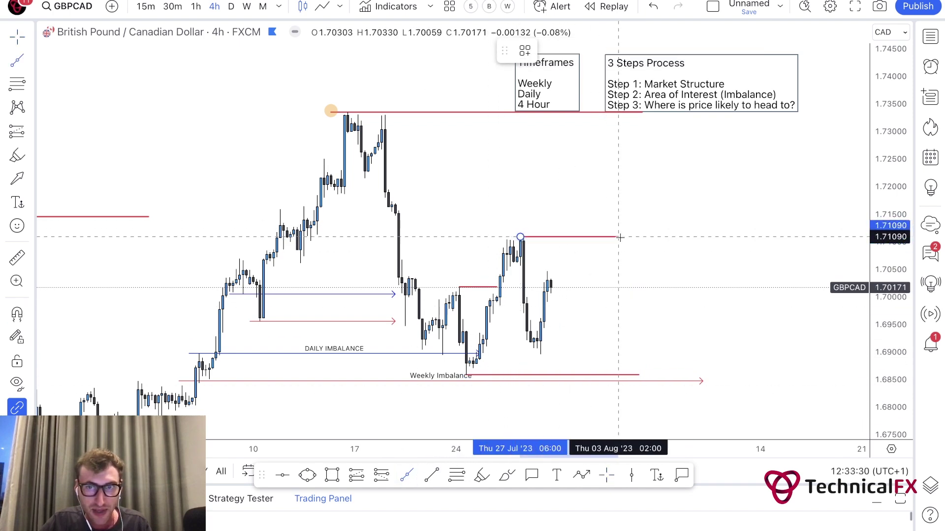
{"action": "left_click", "coordinate": [637, 237]}
{"action": "left_click_drag", "start_coordinate": [701, 381], "coordinate": [655, 383]}
{"action": "left_click_drag", "start_coordinate": [631, 329], "coordinate": [642, 338]}
{"action": "left_click", "coordinate": [611, 298]}
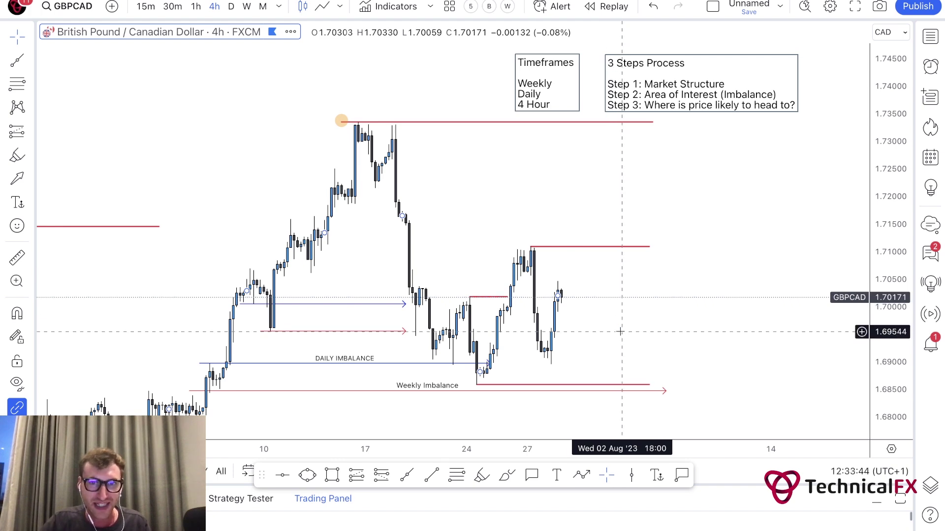
{"action": "scroll", "coordinate": [624, 331], "scroll_direction": "up", "scroll_amount": 1}
{"action": "scroll", "coordinate": [621, 330], "scroll_direction": "up", "scroll_amount": 1}
{"action": "left_click_drag", "start_coordinate": [891, 387], "coordinate": [882, 361]}
{"action": "left_click_drag", "start_coordinate": [634, 332], "coordinate": [608, 340]}
{"action": "scroll", "coordinate": [632, 344], "scroll_direction": "up", "scroll_amount": 1}
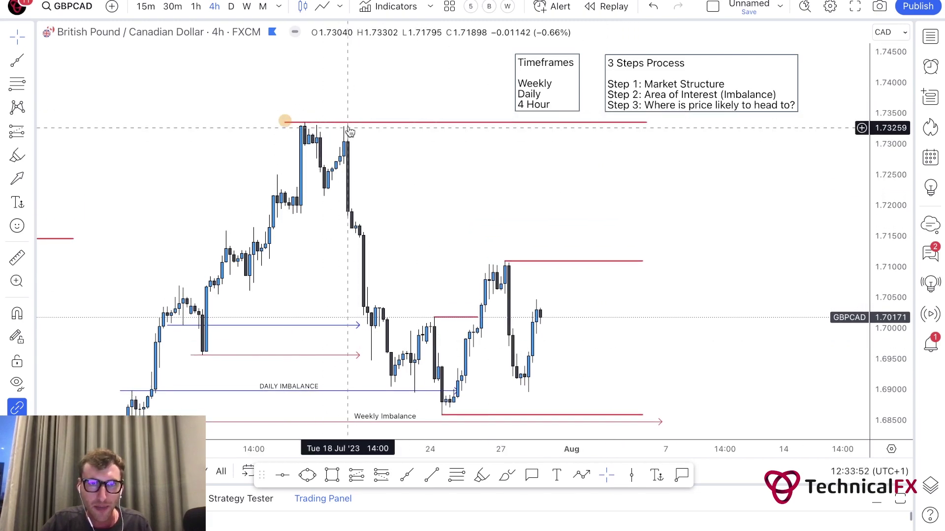
- Mark the 4-hour imbalance with two horizontal blue arrow lines at about 1.6953 and 1.6931, running from 25 July to about 31 July
{"action": "left_click_drag", "start_coordinate": [473, 206], "coordinate": [470, 172]}
{"action": "scroll", "coordinate": [472, 176], "scroll_direction": "up", "scroll_amount": 1}
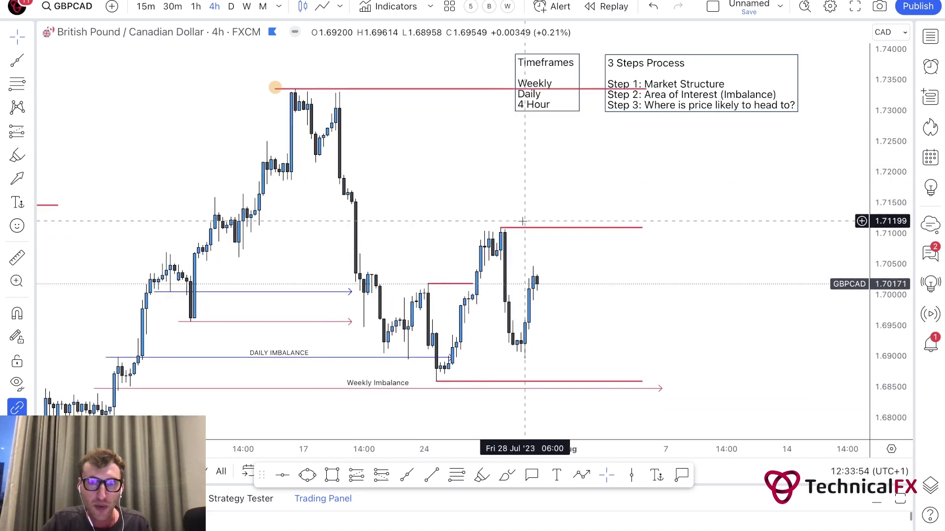
{"action": "scroll", "coordinate": [637, 272], "scroll_direction": "up", "scroll_amount": 1}
{"action": "left_click_drag", "start_coordinate": [581, 278], "coordinate": [604, 315]}
{"action": "scroll", "coordinate": [638, 273], "scroll_direction": "up", "scroll_amount": 1}
{"action": "scroll", "coordinate": [604, 315], "scroll_direction": "up", "scroll_amount": 1}
{"action": "scroll", "coordinate": [590, 323], "scroll_direction": "right", "scroll_amount": 1}
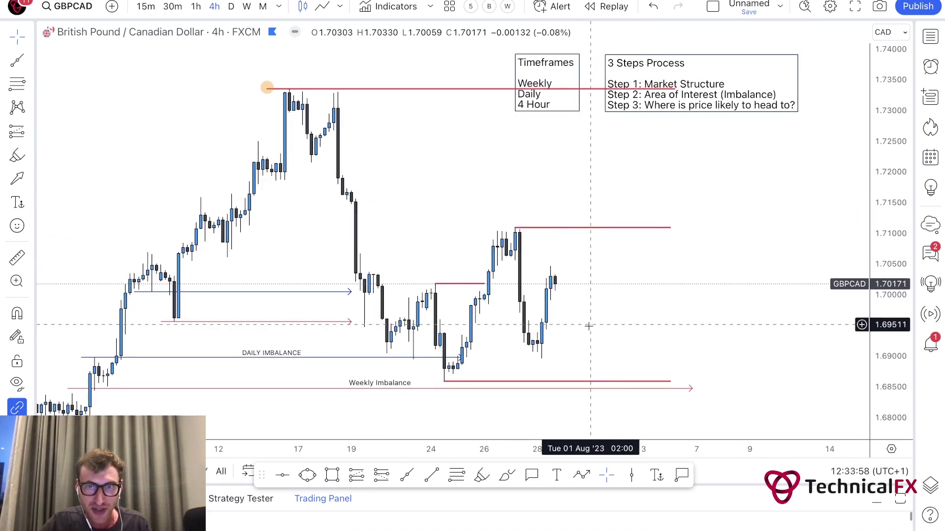
{"action": "left_click", "coordinate": [440, 382]}
{"action": "left_click", "coordinate": [506, 248]}
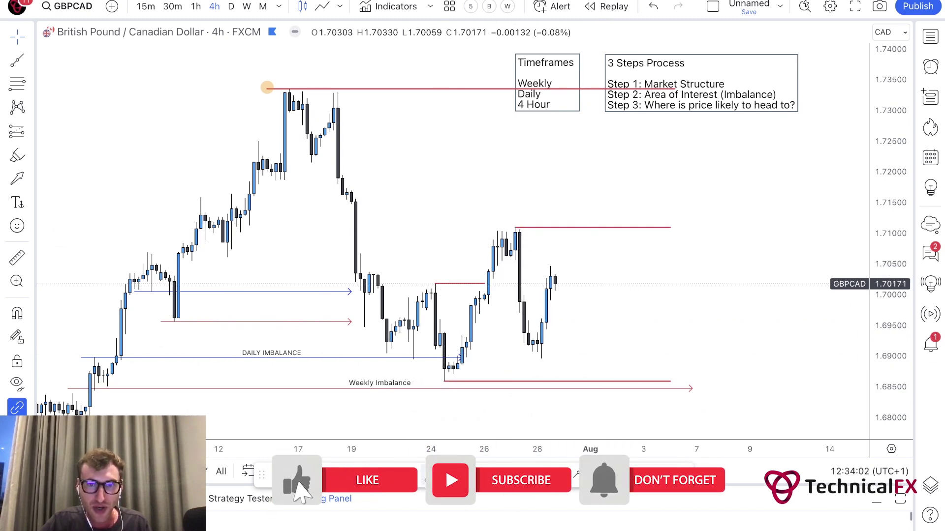
{"action": "left_click", "coordinate": [521, 475]}
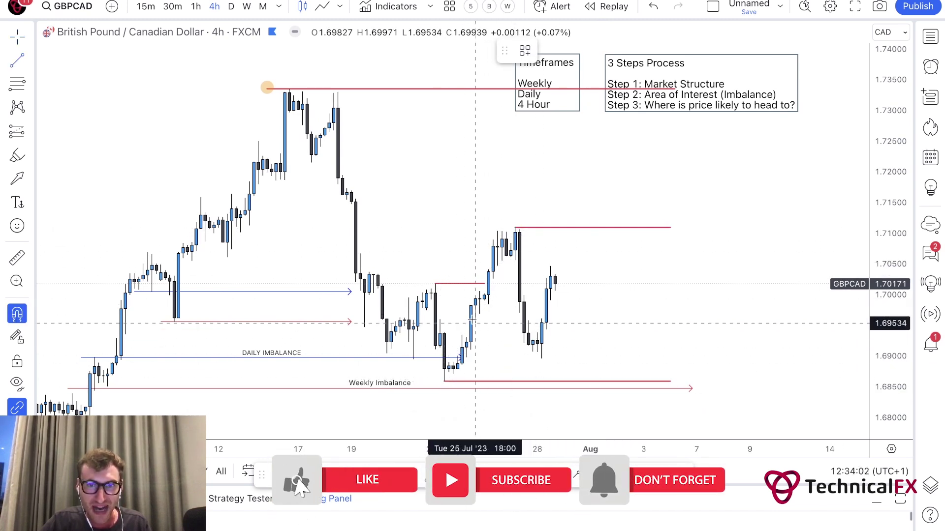
{"action": "left_click", "coordinate": [576, 338]}
{"action": "left_click_drag", "start_coordinate": [561, 338], "coordinate": [558, 322]}
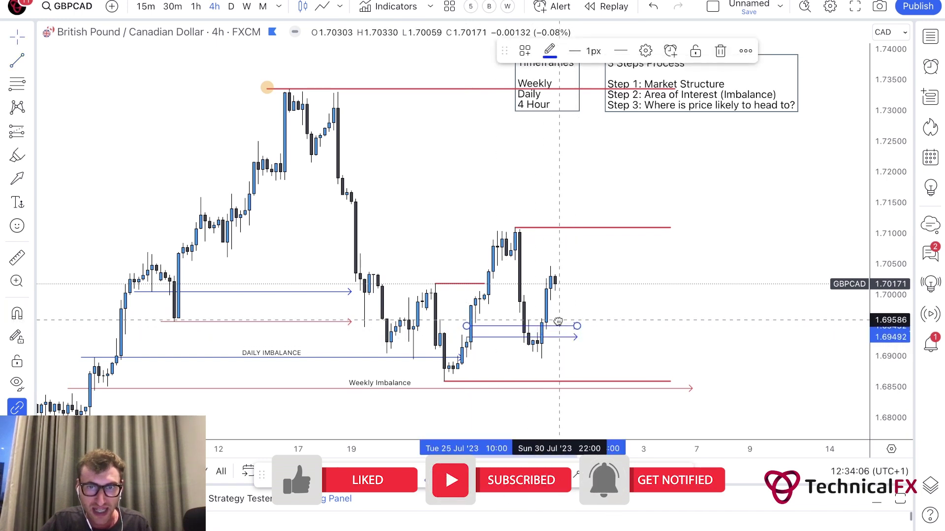
{"action": "left_click", "coordinate": [558, 318]}
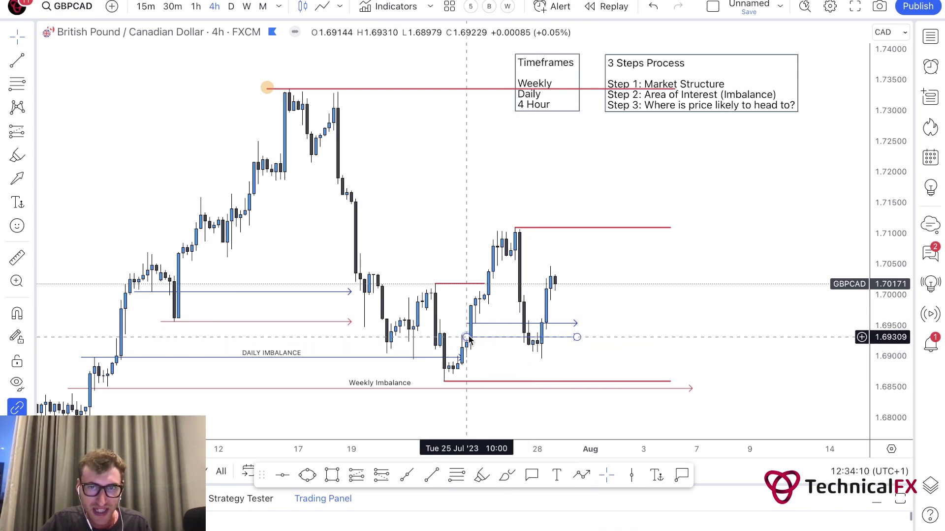
{"action": "left_click", "coordinate": [532, 338]}
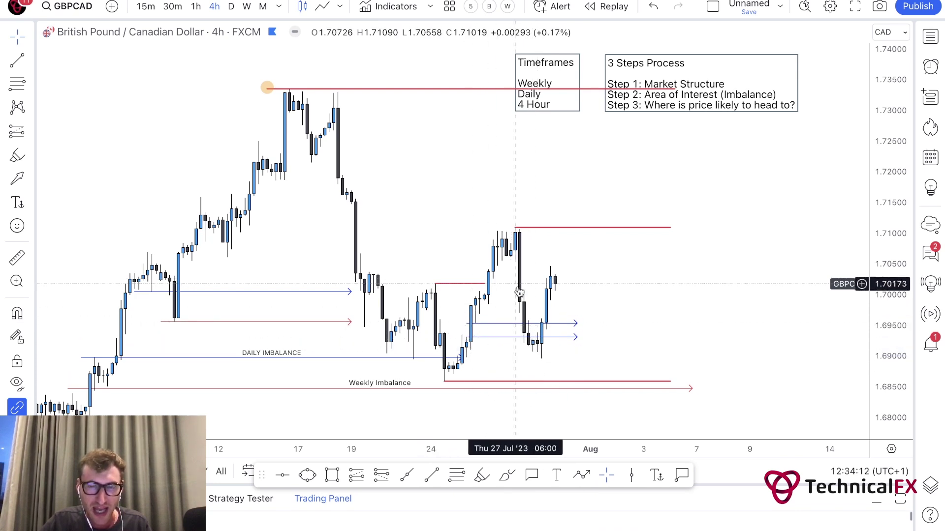
- Undo a purple Brush circle drawn around the mid-July highs and circle the 27 July high instead
{"action": "left_click", "coordinate": [461, 359]}
{"action": "left_click_drag", "start_coordinate": [611, 307], "coordinate": [596, 318]}
{"action": "scroll", "coordinate": [596, 317], "scroll_direction": "down", "scroll_amount": 1}
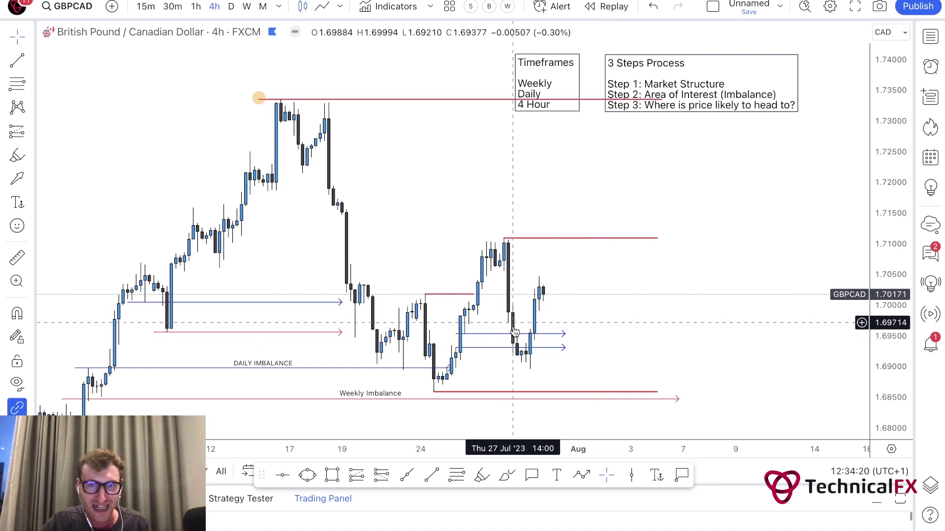
{"action": "scroll", "coordinate": [586, 315], "scroll_direction": "up", "scroll_amount": 1}
{"action": "left_click_drag", "start_coordinate": [586, 316], "coordinate": [581, 323]}
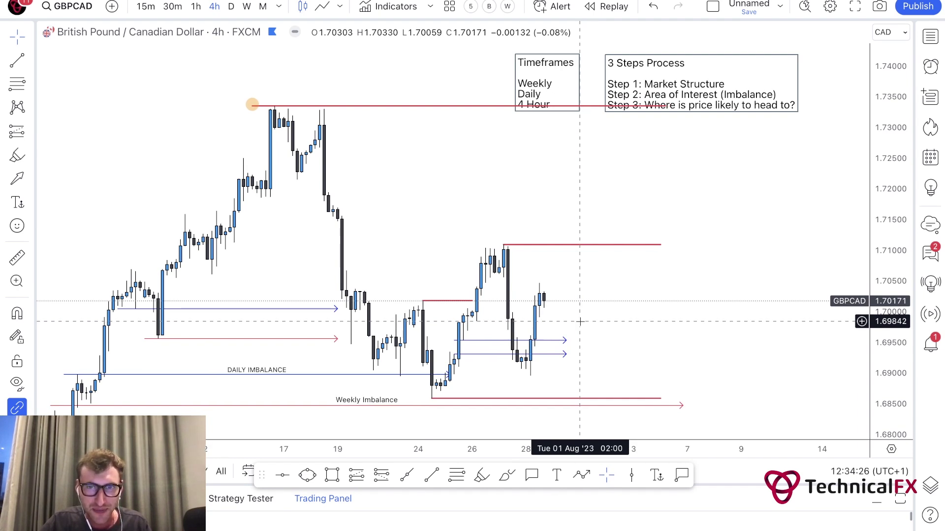
{"action": "left_click", "coordinate": [507, 475]}
{"action": "mouse_move", "coordinate": [339, 102]}
{"action": "left_mouse_down"}
{"action": "mouse_move", "coordinate": [257, 108]}
{"action": "mouse_move", "coordinate": [347, 105]}
{"action": "mouse_move", "coordinate": [311, 102]}
{"action": "left_mouse_up"}
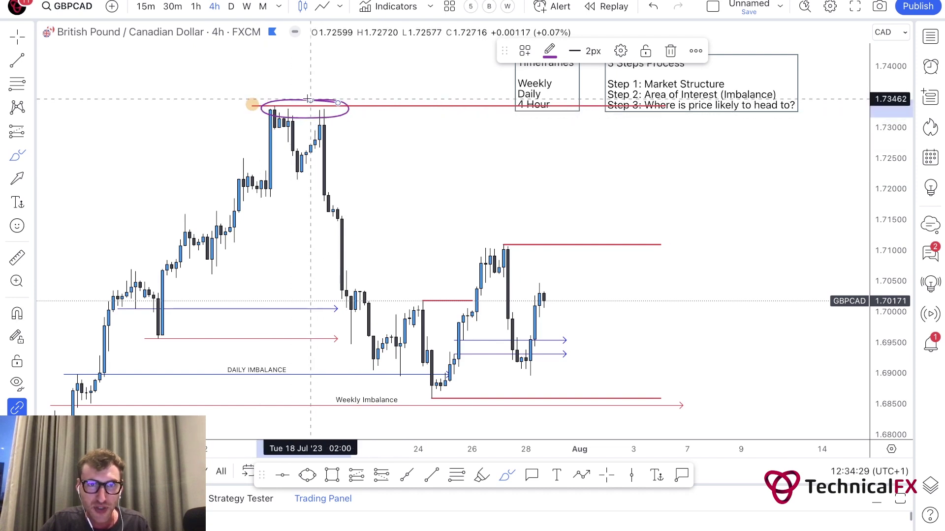
{"action": "key", "text": "ctrl+z"}
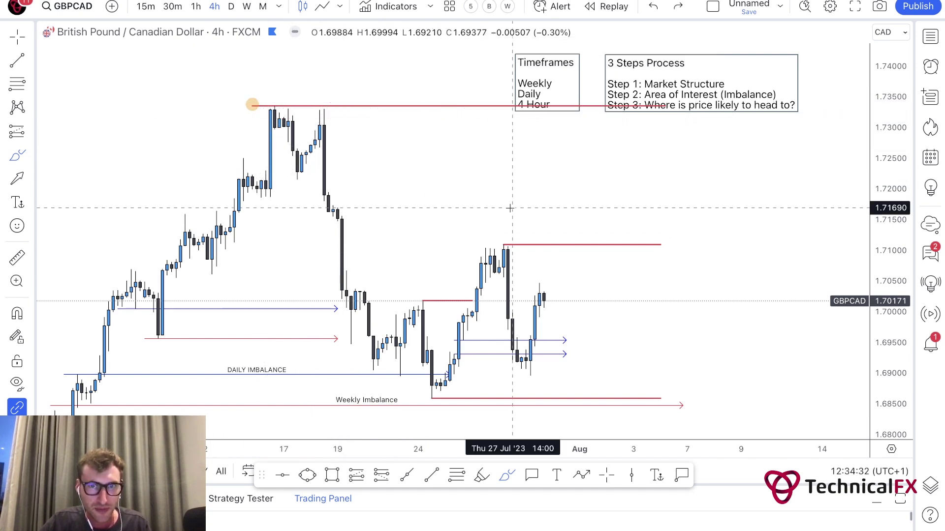
{"action": "mouse_move", "coordinate": [522, 241]}
{"action": "left_mouse_down"}
{"action": "mouse_move", "coordinate": [507, 236]}
{"action": "mouse_move", "coordinate": [485, 248]}
{"action": "mouse_move", "coordinate": [515, 250]}
{"action": "mouse_move", "coordinate": [508, 240]}
{"action": "left_mouse_up"}
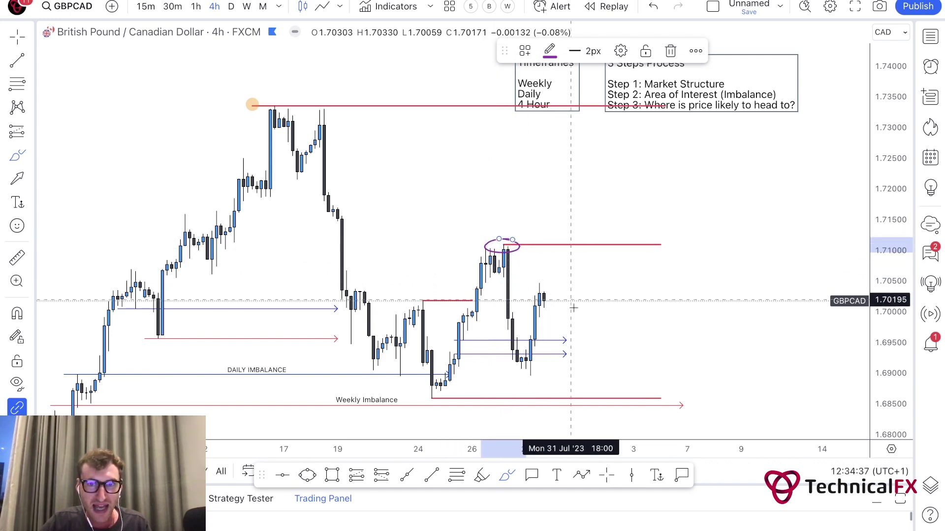
- Draw a red example path in the empty August area that rises, pulls back and rises above its first peak
{"action": "left_click_drag", "start_coordinate": [612, 275], "coordinate": [552, 306]}
{"action": "left_click", "coordinate": [581, 475]}
{"action": "left_click", "coordinate": [558, 370]}
{"action": "left_click", "coordinate": [624, 252]}
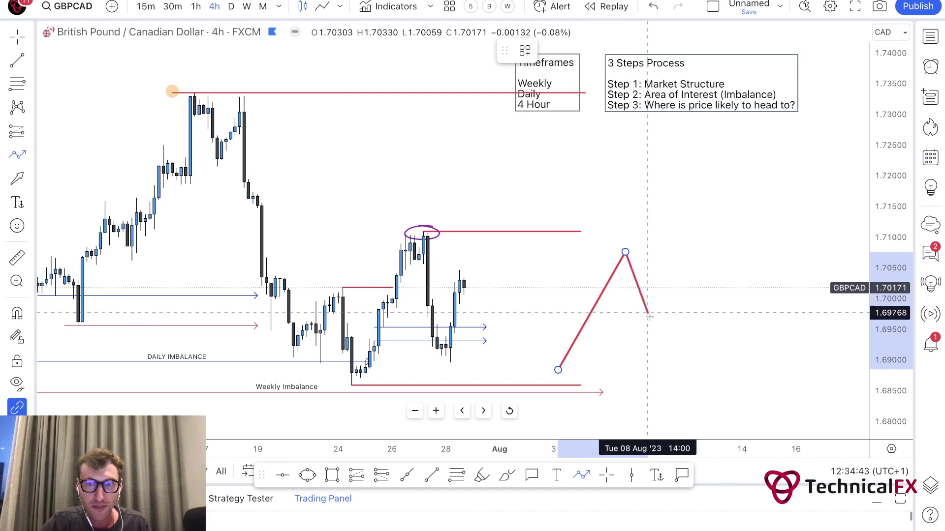
{"action": "left_click", "coordinate": [652, 326]}
{"action": "left_click", "coordinate": [687, 224]}
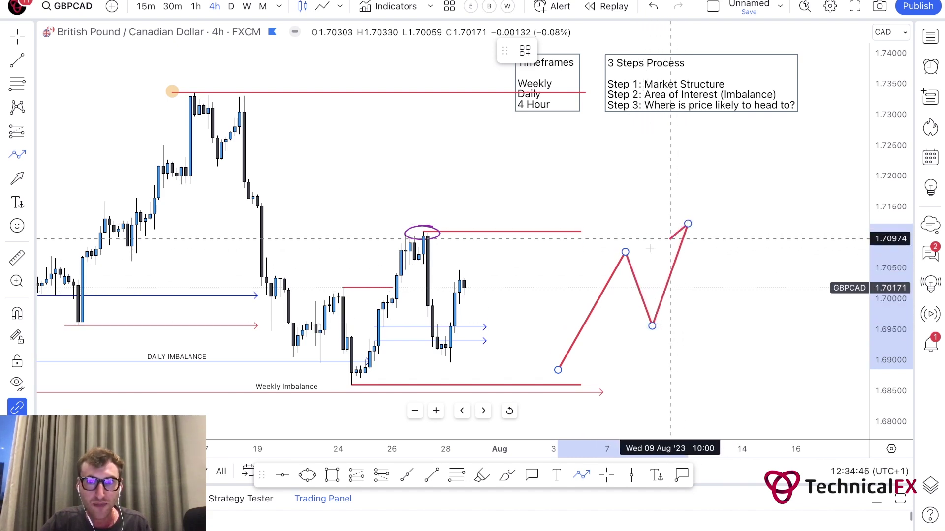
{"action": "key", "text": "Escape"}
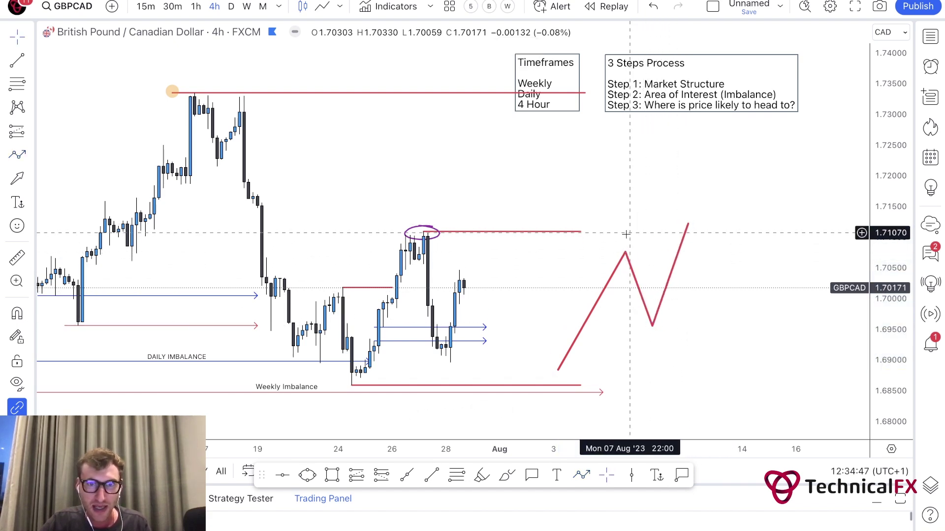
- Highlight in green the price swing from the 24 July low through the 27 July high and pullback, projected up to about 1.7155
{"action": "left_click", "coordinate": [506, 481]}
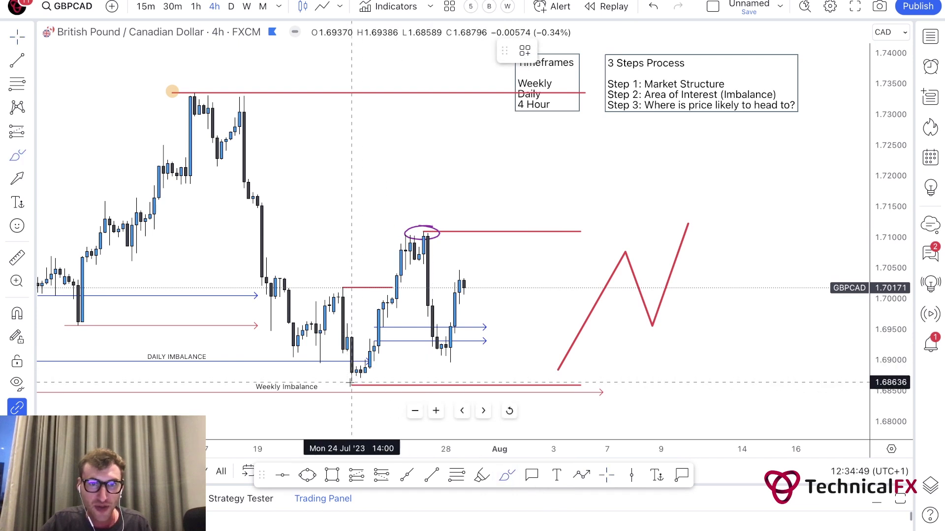
{"action": "left_click", "coordinate": [483, 478]}
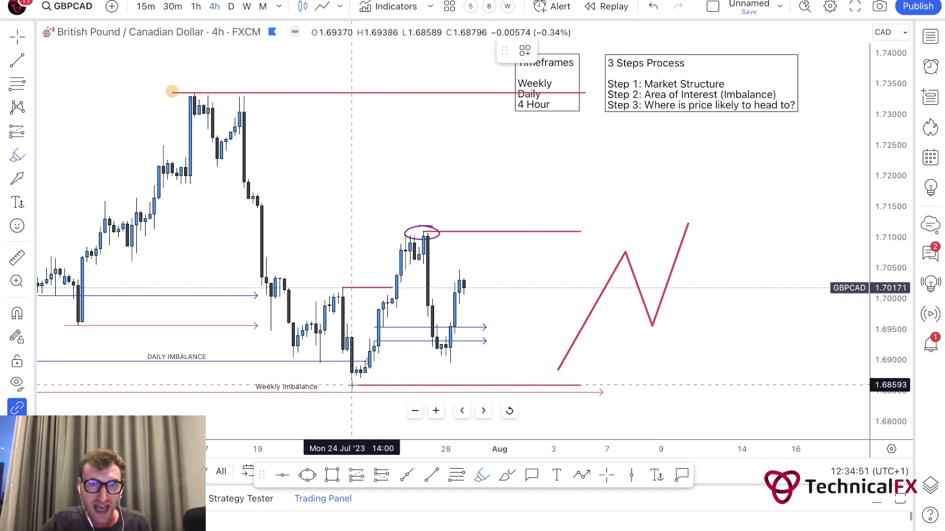
{"action": "mouse_move", "coordinate": [353, 387]}
{"action": "left_mouse_down"}
{"action": "mouse_move", "coordinate": [419, 232]}
{"action": "mouse_move", "coordinate": [441, 351]}
{"action": "mouse_move", "coordinate": [499, 202]}
{"action": "left_mouse_up"}
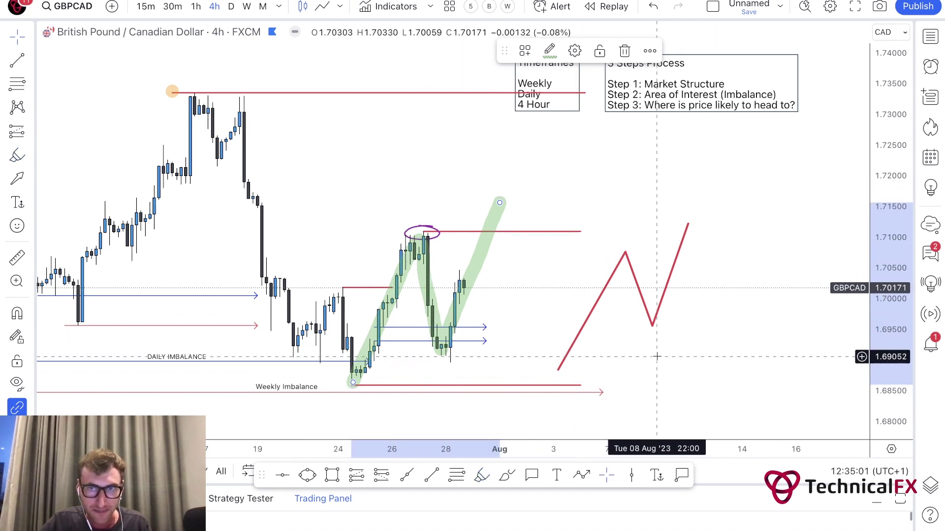
{"action": "left_click", "coordinate": [631, 249]}
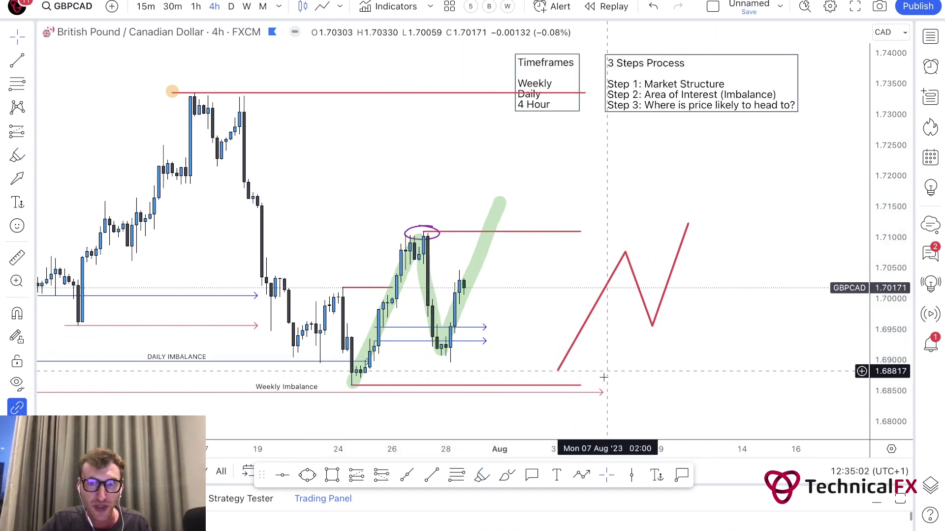
- Circle the first peak of the red example path with the Brush and add a stroke near the projected high
{"action": "left_click", "coordinate": [510, 477]}
{"action": "left_click_drag", "start_coordinate": [622, 251], "coordinate": [643, 252]}
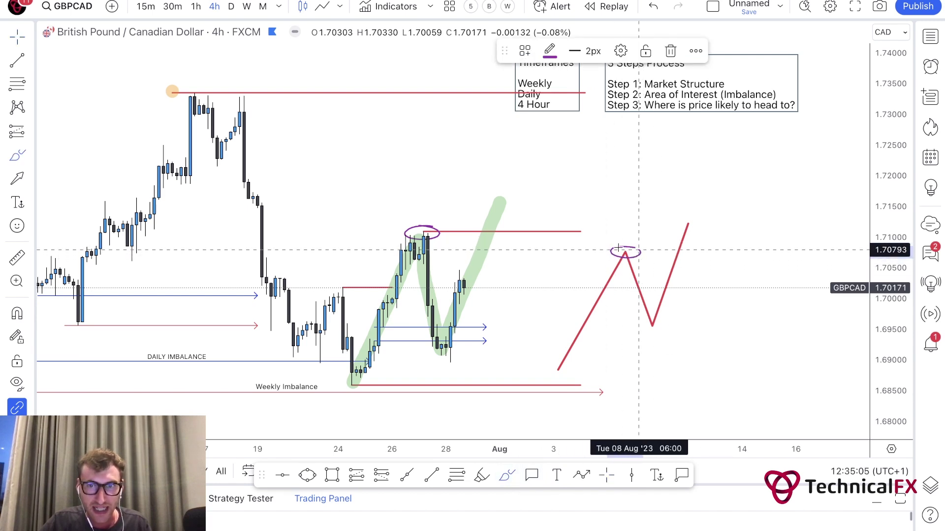
{"action": "mouse_move", "coordinate": [471, 176]}
{"action": "left_mouse_down"}
{"action": "mouse_move", "coordinate": [433, 220]}
{"action": "mouse_move", "coordinate": [459, 214]}
{"action": "left_mouse_up"}
- Remove the green highlight, the Brush marks and the red example path from the chart
{"action": "key", "text": "ctrl+z"}
{"action": "key", "text": "ctrl+z"}
{"action": "key", "text": "ctrl+z"}
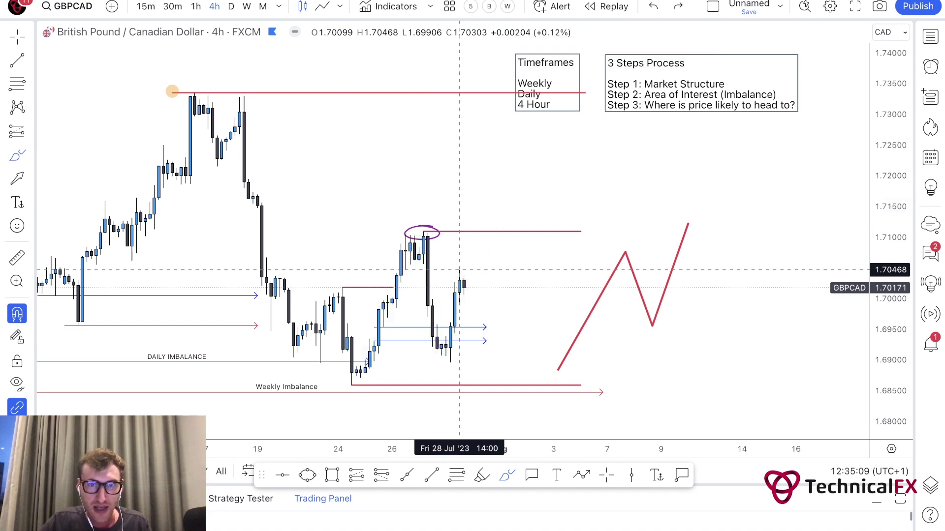
{"action": "key", "text": "ctrl+z"}
{"action": "key", "text": "Escape"}
{"action": "mouse_move", "coordinate": [543, 224]}
{"action": "left_mouse_down"}
{"action": "mouse_move", "coordinate": [521, 201]}
{"action": "mouse_move", "coordinate": [494, 208]}
{"action": "mouse_move", "coordinate": [497, 226]}
{"action": "mouse_move", "coordinate": [487, 225]}
{"action": "mouse_move", "coordinate": [522, 220]}
{"action": "left_mouse_up"}
{"action": "left_click", "coordinate": [485, 216]}
{"action": "key", "text": "BackSpace"}
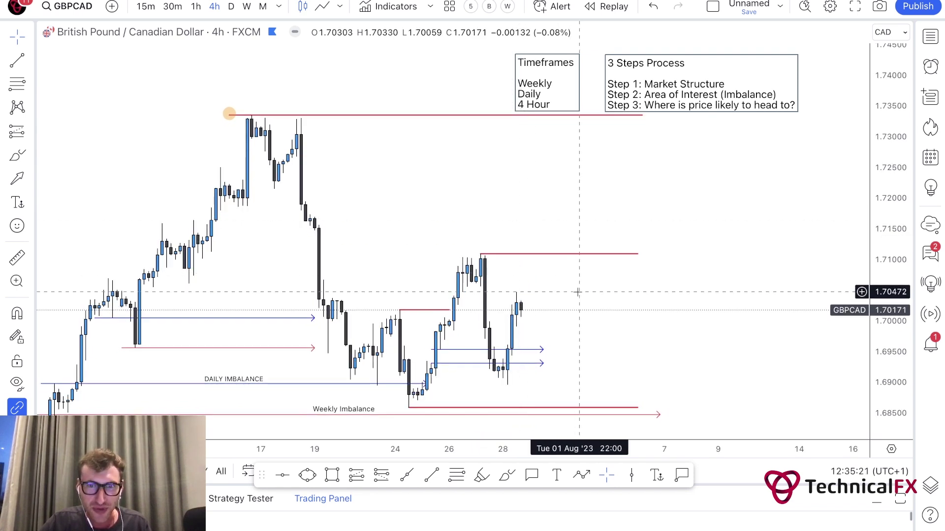
- Draw a Fib Retracement from the 24 July low at 1.68589 up to 1.71081, extending to about 1 August
{"action": "left_click", "coordinate": [456, 475]}
{"action": "key", "text": "Escape"}
{"action": "left_click_drag", "start_coordinate": [386, 400], "coordinate": [374, 392]}
{"action": "left_click", "coordinate": [457, 475]}
{"action": "left_click", "coordinate": [398, 400]}
{"action": "left_click", "coordinate": [558, 247]}
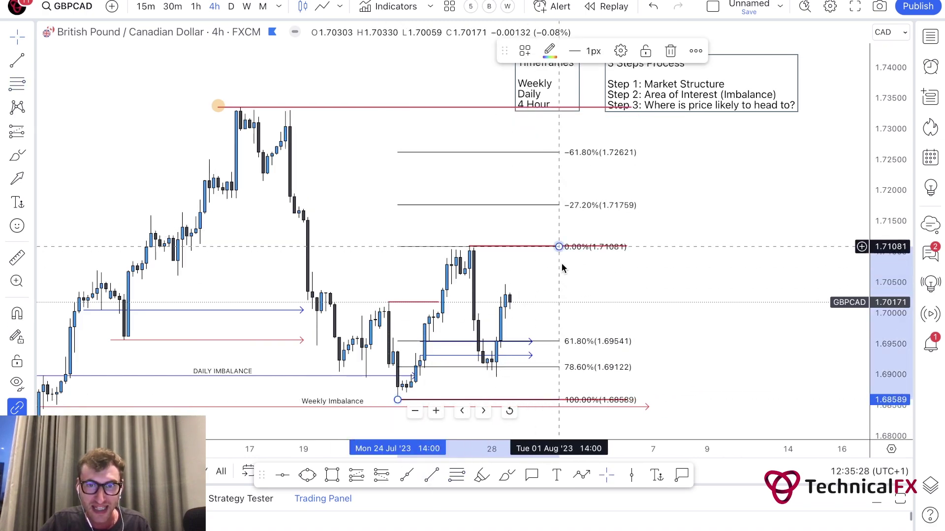
{"action": "left_click_drag", "start_coordinate": [571, 251], "coordinate": [569, 246]}
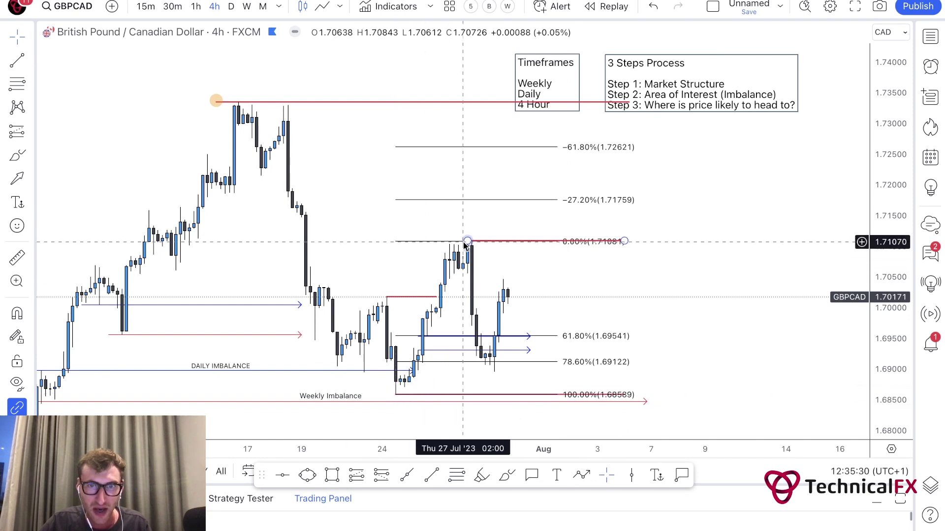
- Delete the Fib Retracement from the late July swing
{"action": "left_click", "coordinate": [591, 368]}
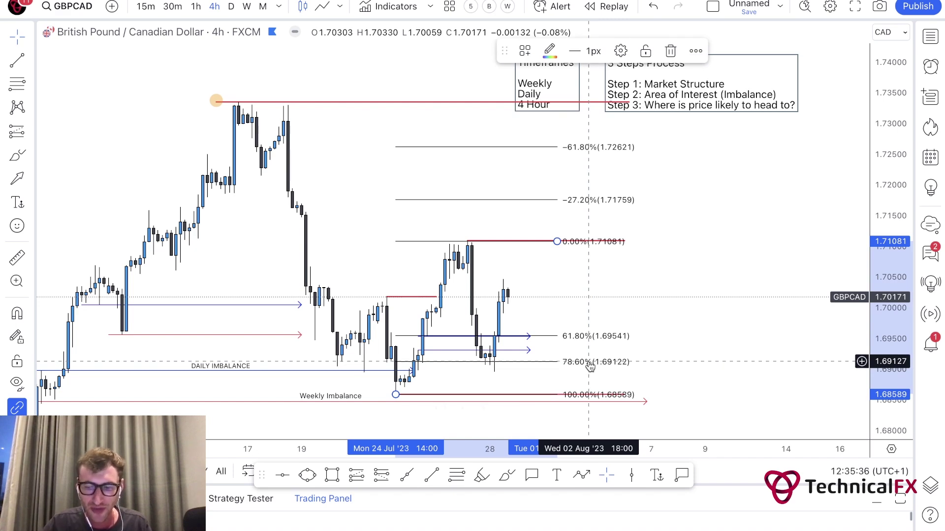
{"action": "key", "text": "Delete"}
{"action": "left_click_drag", "start_coordinate": [594, 330], "coordinate": [611, 334]}
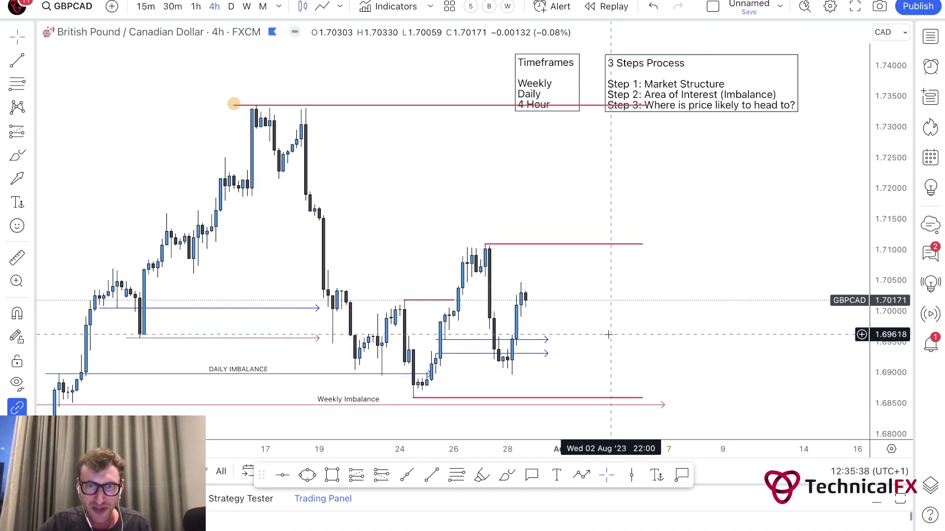
- Draw a red path from the current price up to about 1.7190 and dot its top and the 28 July low with the green Highlighter
{"action": "left_click", "coordinate": [582, 482]}
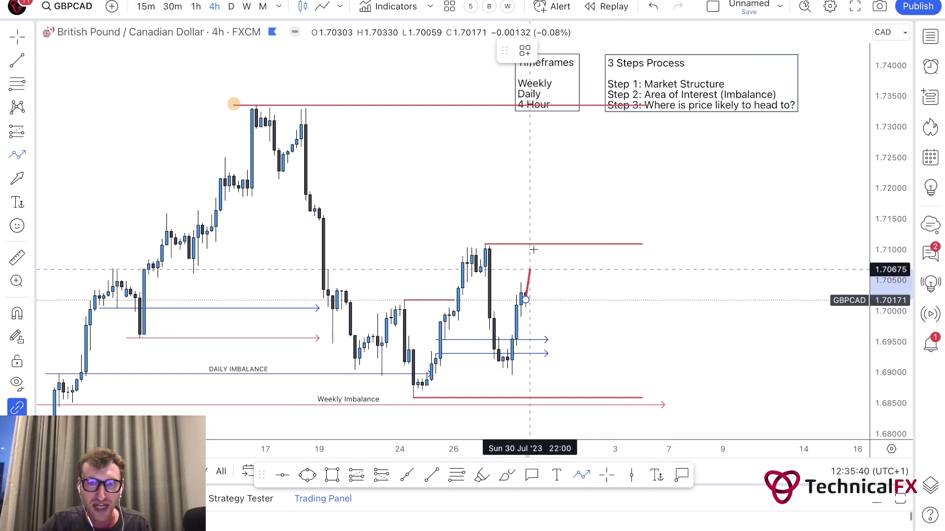
{"action": "double_click", "coordinate": [552, 194]}
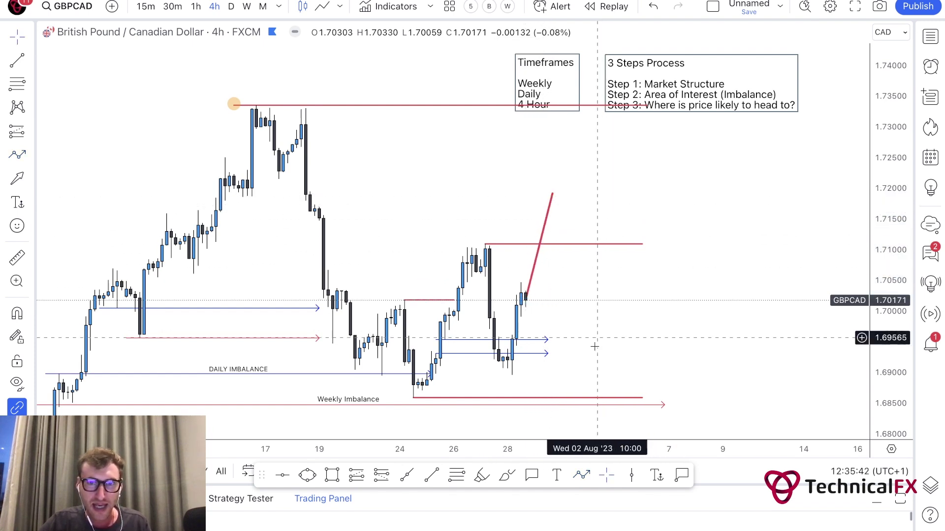
{"action": "left_click", "coordinate": [482, 477]}
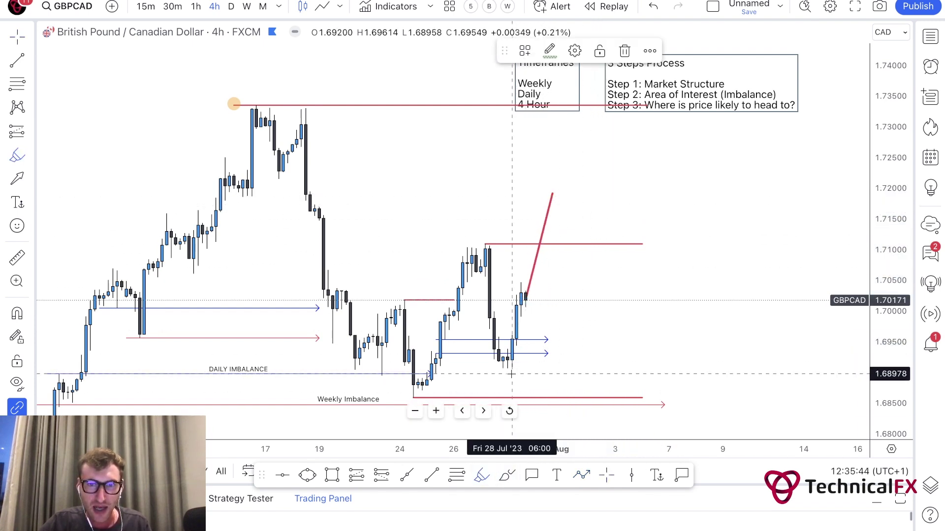
{"action": "left_click", "coordinate": [512, 374]}
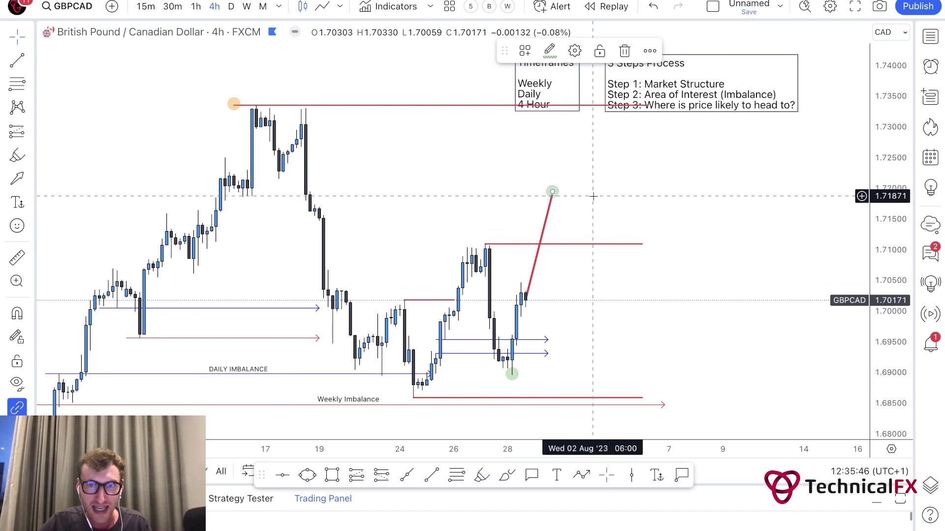
{"action": "left_click_drag", "start_coordinate": [593, 196], "coordinate": [561, 211]}
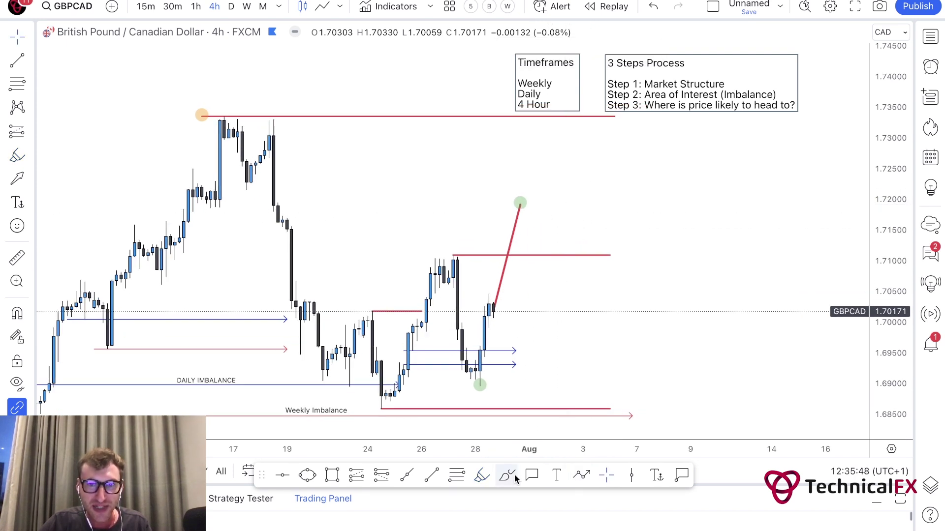
- Draw a red zigzag path of lower highs and lower lows from the projected top down to about 1.7020 around 3 August
{"action": "left_click", "coordinate": [577, 480]}
{"action": "left_click", "coordinate": [520, 203]}
{"action": "left_click", "coordinate": [533, 241]}
{"action": "left_click", "coordinate": [548, 223]}
{"action": "left_click", "coordinate": [552, 265]}
{"action": "left_click", "coordinate": [565, 241]}
{"action": "left_click", "coordinate": [574, 284]}
{"action": "left_click", "coordinate": [592, 265]}
{"action": "left_click", "coordinate": [596, 310]}
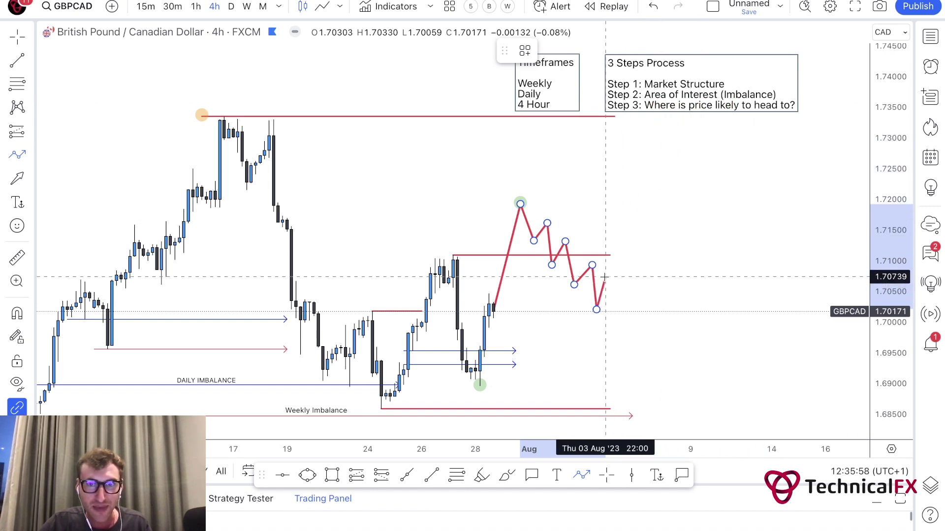
{"action": "key", "text": "Escape"}
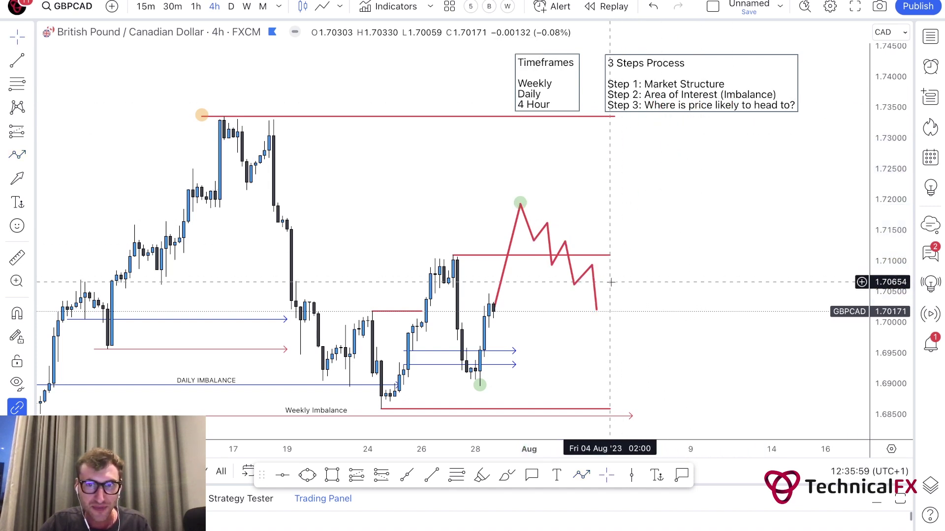
- Draw a horizontal red line from the projected top to about 8 August
{"action": "left_click", "coordinate": [413, 478]}
{"action": "left_click", "coordinate": [655, 203]}
{"action": "left_click", "coordinate": [676, 263]}
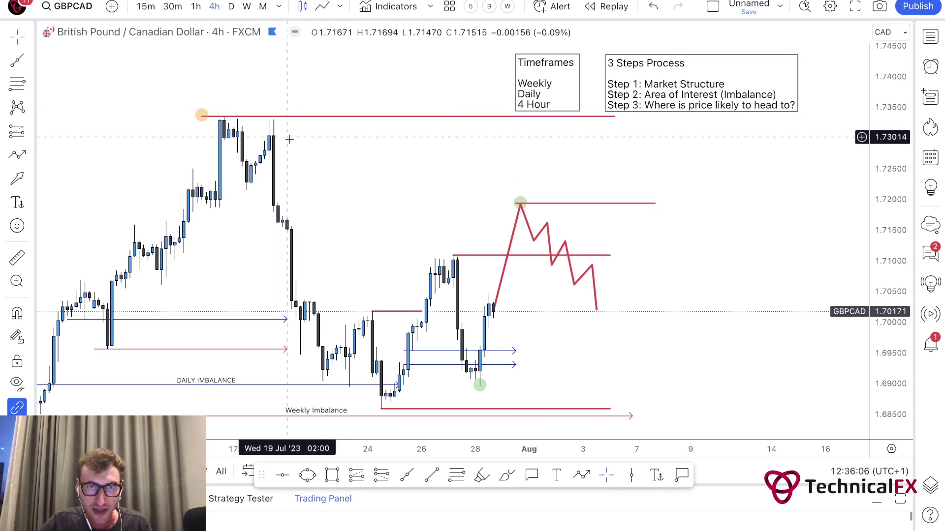
- Draw a red path from the zigzag's final low up to about 1.7230 around 7 August
{"action": "left_click_drag", "start_coordinate": [340, 164], "coordinate": [330, 152]}
{"action": "left_click", "coordinate": [581, 475]}
{"action": "left_click", "coordinate": [586, 297]}
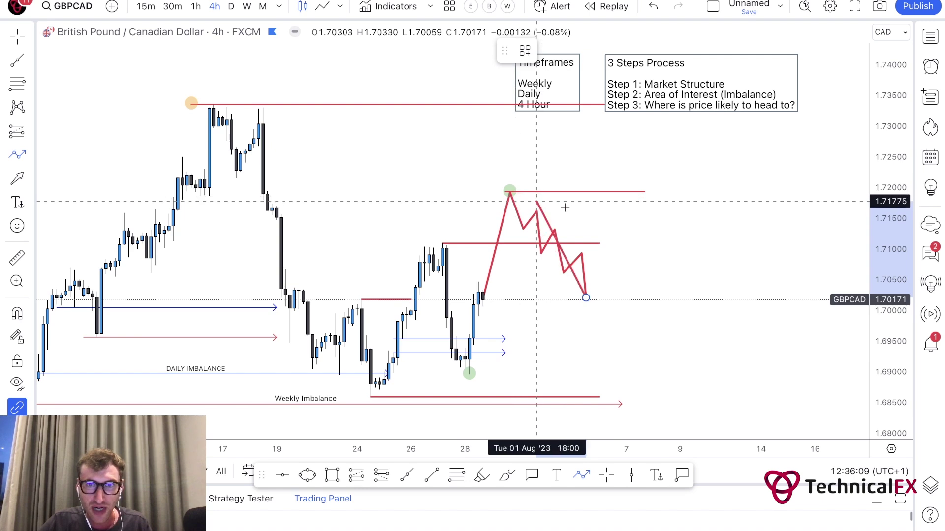
{"action": "double_click", "coordinate": [631, 168]}
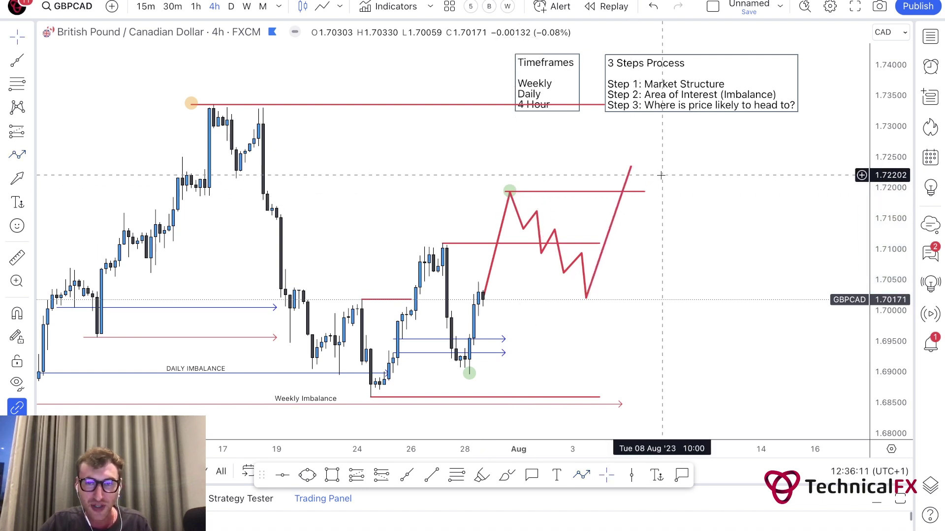
{"action": "left_click_drag", "start_coordinate": [687, 236], "coordinate": [689, 237]}
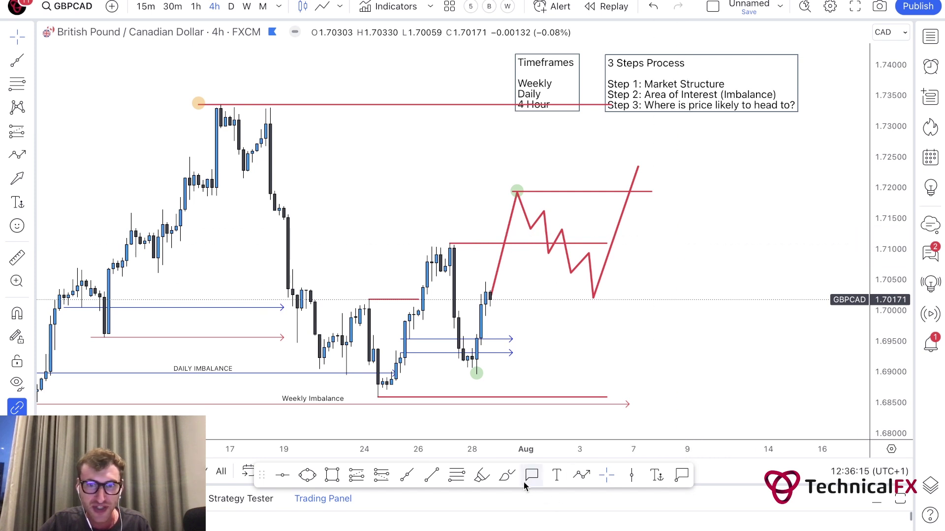
- Brush a purple arc below the 28 July low and another above the projected top
{"action": "left_click", "coordinate": [507, 475]}
{"action": "left_click_drag", "start_coordinate": [457, 369], "coordinate": [495, 372]}
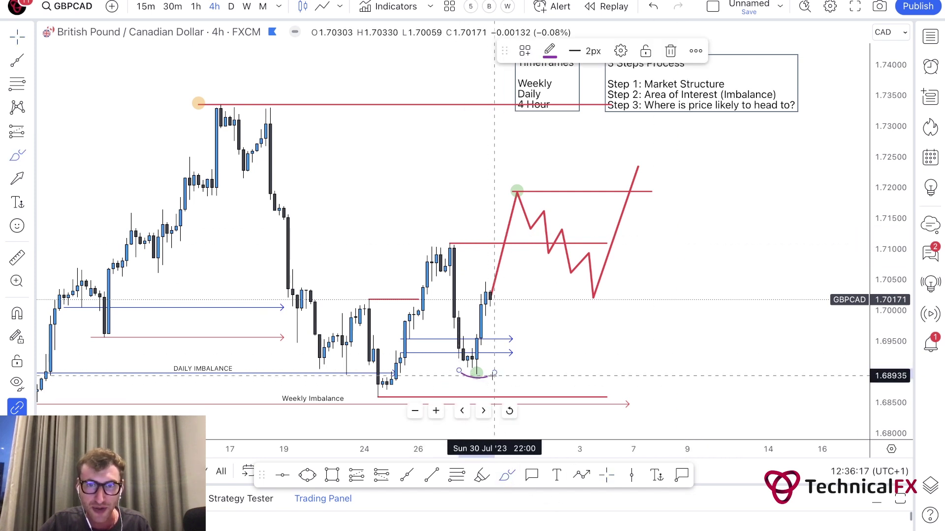
{"action": "left_click_drag", "start_coordinate": [502, 192], "coordinate": [523, 183]}
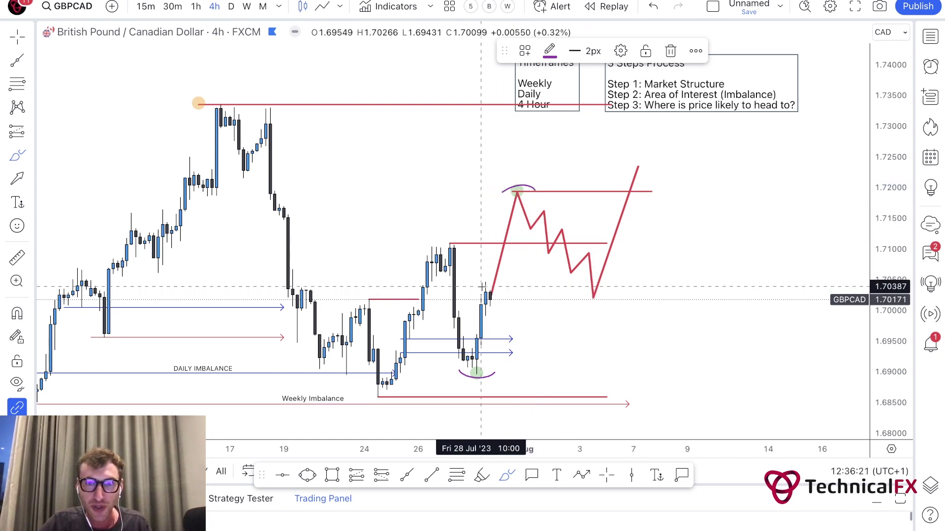
{"action": "left_click_drag", "start_coordinate": [485, 285], "coordinate": [616, 284]}
{"action": "left_click_drag", "start_coordinate": [487, 302], "coordinate": [607, 300]}
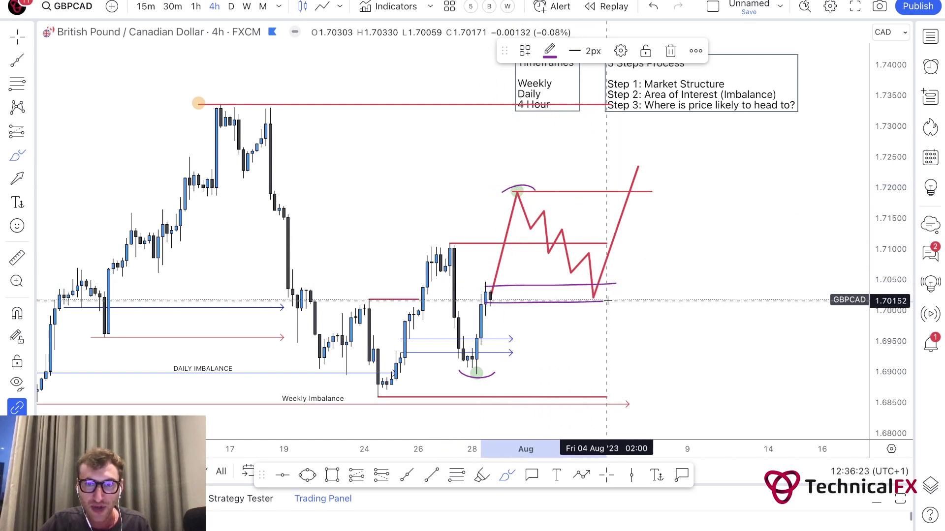
{"action": "key", "text": "super+z"}
{"action": "key", "text": "super+z"}
- Brush two purple horizontal lines at about 1.6995 and 1.6965 and lower the projected low of the red paths to the upper one
{"action": "left_click_drag", "start_coordinate": [480, 313], "coordinate": [620, 311]}
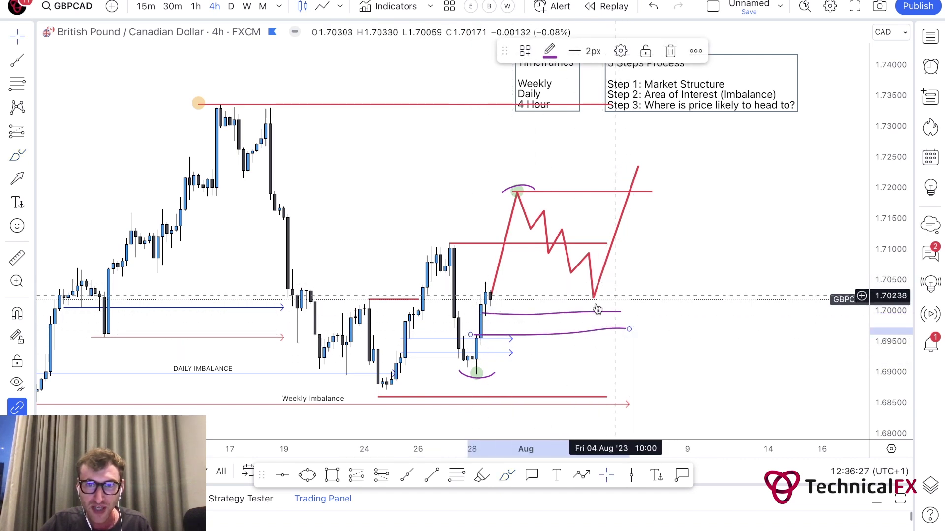
{"action": "left_click_drag", "start_coordinate": [594, 298], "coordinate": [603, 314]}
{"action": "left_click_drag", "start_coordinate": [595, 295], "coordinate": [599, 314]}
{"action": "left_click", "coordinate": [654, 287]}
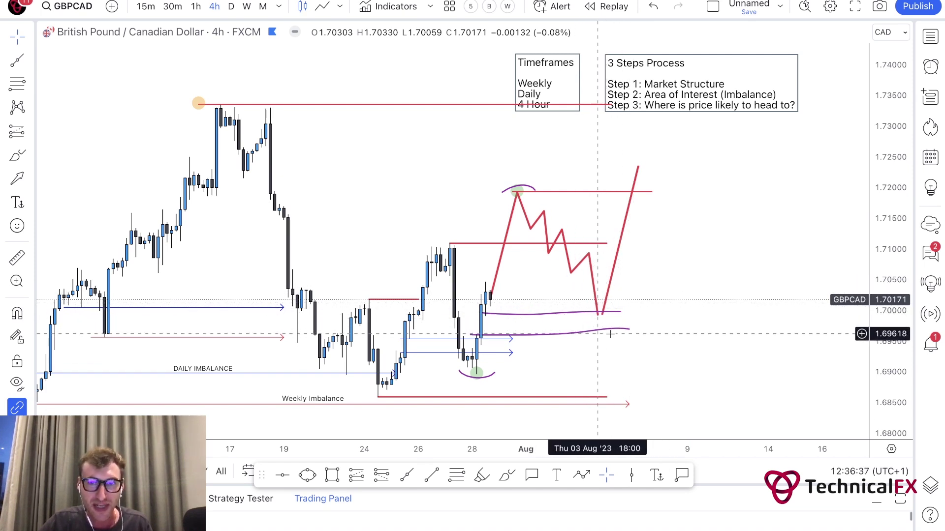
- Delete the projected red paths, their horizontal line, the purple brush marks and the green dots
{"action": "left_click", "coordinate": [648, 301]}
{"action": "left_click_drag", "start_coordinate": [640, 337], "coordinate": [584, 294]}
{"action": "key", "text": "Delete"}
{"action": "left_click", "coordinate": [514, 216]}
{"action": "key", "text": "Delete"}
{"action": "left_click", "coordinate": [529, 186]}
{"action": "key", "text": "Delete"}
{"action": "left_click", "coordinate": [521, 192]}
{"action": "key", "text": "Delete"}
{"action": "left_click", "coordinate": [521, 192]}
{"action": "left_click", "coordinate": [476, 375]}
{"action": "key", "text": "Delete"}
{"action": "key", "text": "Delete"}
- Draw a red example path from about 1.6905 to 1.7140, 1.6990 and 1.7210 in early August, with a horizontal line from its first peak
{"action": "left_click_drag", "start_coordinate": [542, 299], "coordinate": [563, 304]}
{"action": "left_click_drag", "start_coordinate": [898, 207], "coordinate": [898, 228]}
{"action": "left_click_drag", "start_coordinate": [554, 207], "coordinate": [564, 212]}
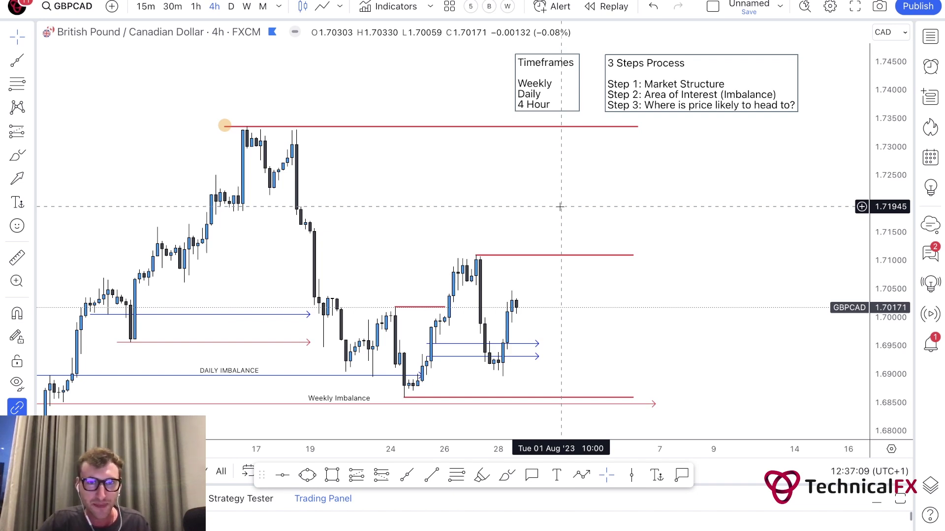
{"action": "left_click_drag", "start_coordinate": [475, 213], "coordinate": [433, 202]}
{"action": "left_click", "coordinate": [581, 475]}
{"action": "left_click", "coordinate": [604, 361]}
{"action": "left_click", "coordinate": [653, 228]}
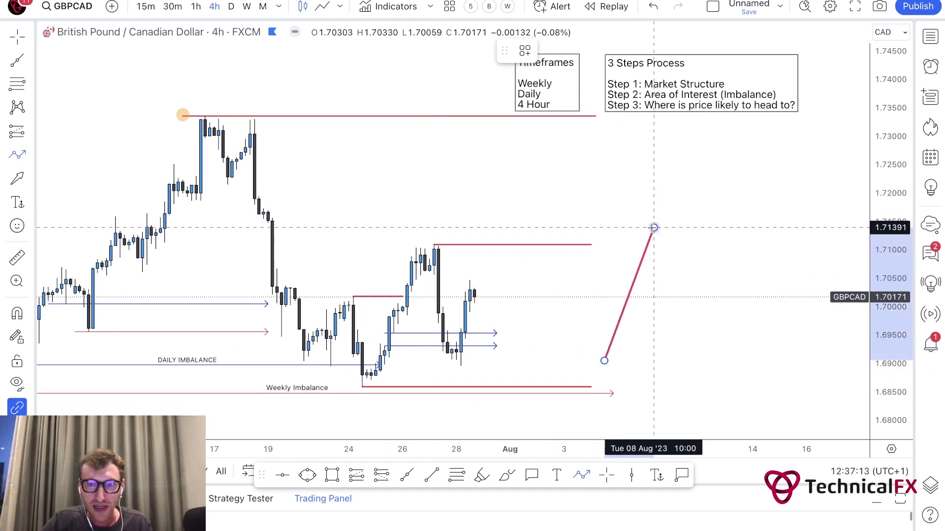
{"action": "left_click", "coordinate": [689, 311]}
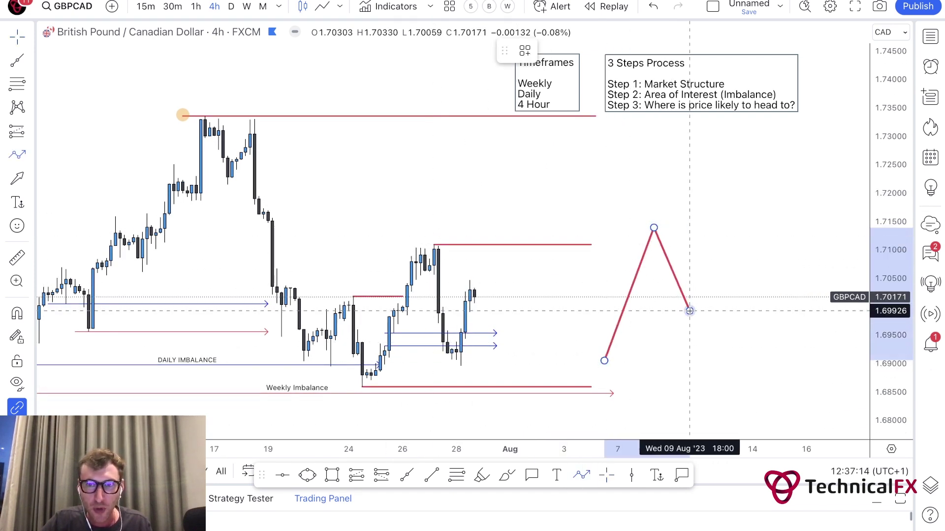
{"action": "double_click", "coordinate": [729, 188]}
{"action": "left_click", "coordinate": [730, 235]}
{"action": "left_click_drag", "start_coordinate": [728, 268], "coordinate": [721, 270]}
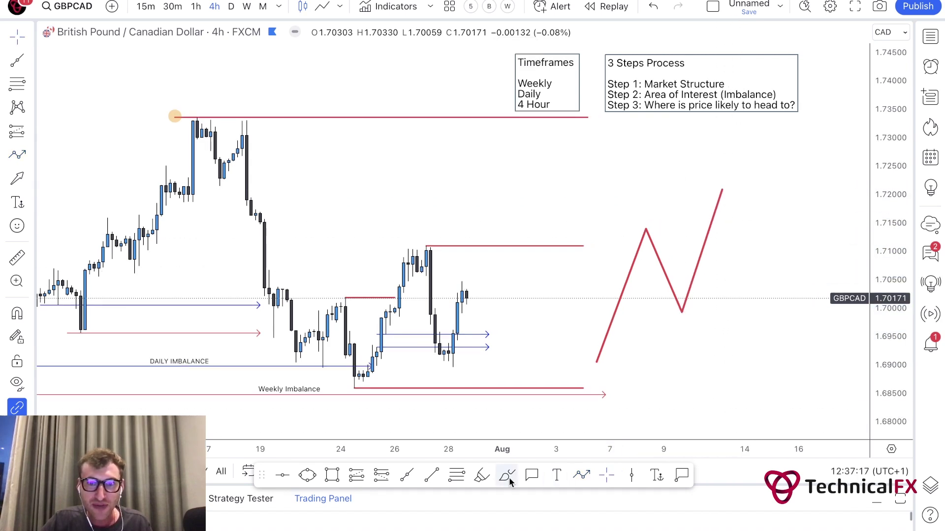
{"action": "left_click", "coordinate": [408, 475]}
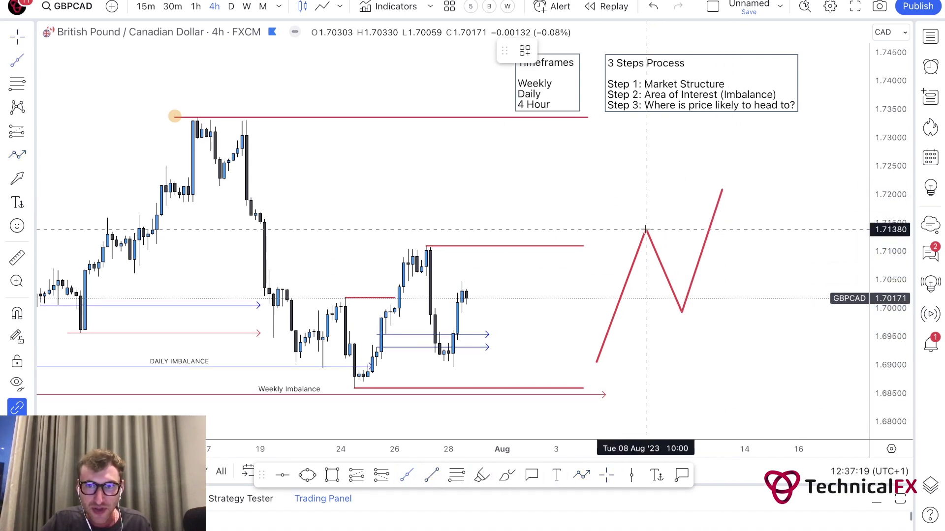
{"action": "left_click_drag", "start_coordinate": [646, 228], "coordinate": [705, 228]}
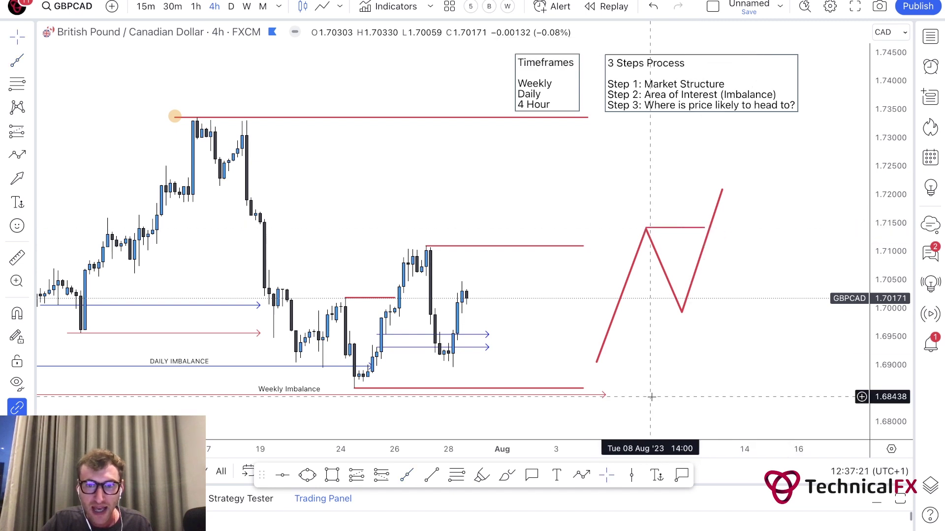
- Brush purple circles around the example path's top and the mid-July highs, with arrows down from both and one up from the 25 July low
{"action": "left_click", "coordinate": [507, 475]}
{"action": "mouse_move", "coordinate": [731, 186]}
{"action": "left_mouse_down"}
{"action": "mouse_move", "coordinate": [706, 191]}
{"action": "mouse_move", "coordinate": [737, 193]}
{"action": "mouse_move", "coordinate": [728, 182]}
{"action": "left_mouse_up"}
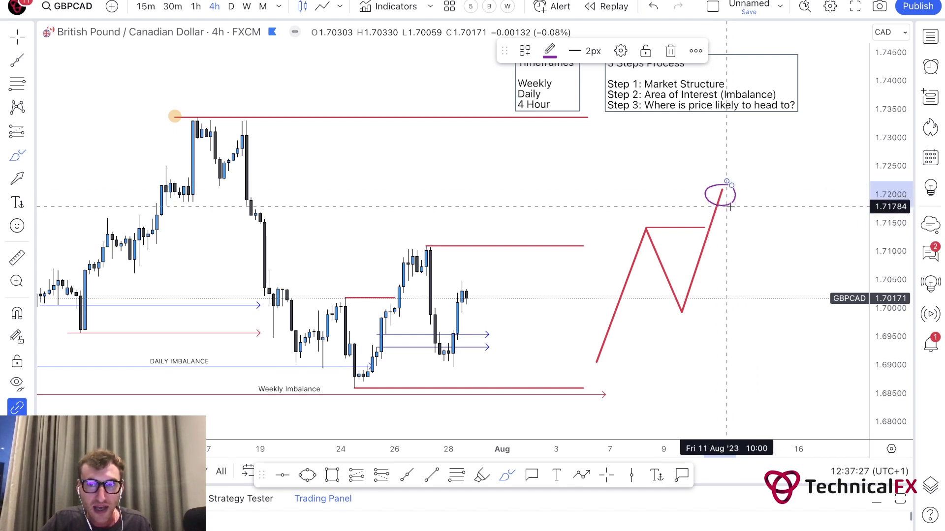
{"action": "mouse_move", "coordinate": [723, 190]}
{"action": "left_mouse_down"}
{"action": "mouse_move", "coordinate": [749, 257]}
{"action": "mouse_move", "coordinate": [738, 255]}
{"action": "mouse_move", "coordinate": [758, 256]}
{"action": "left_mouse_up"}
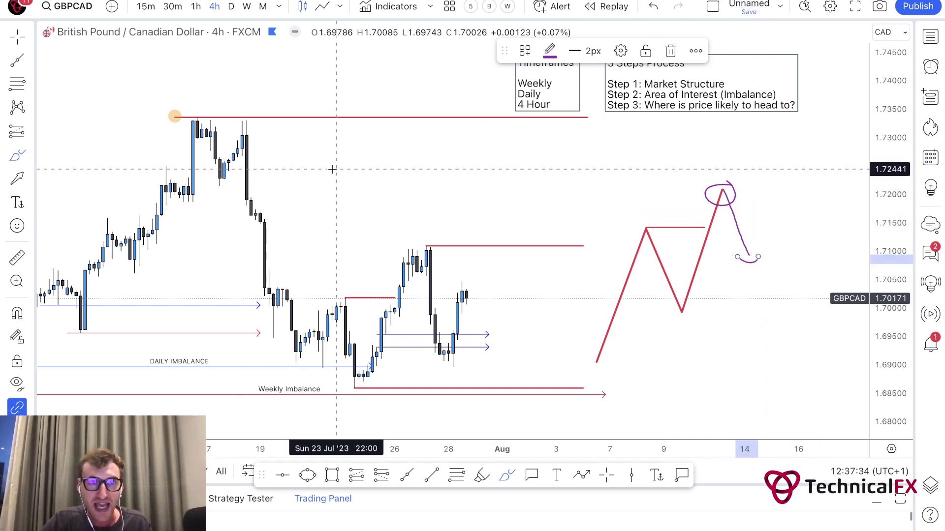
{"action": "mouse_move", "coordinate": [258, 124]}
{"action": "left_mouse_down"}
{"action": "mouse_move", "coordinate": [225, 114]}
{"action": "mouse_move", "coordinate": [183, 147]}
{"action": "mouse_move", "coordinate": [227, 163]}
{"action": "mouse_move", "coordinate": [256, 121]}
{"action": "mouse_move", "coordinate": [300, 242]}
{"action": "mouse_move", "coordinate": [309, 298]}
{"action": "mouse_move", "coordinate": [318, 274]}
{"action": "left_mouse_up"}
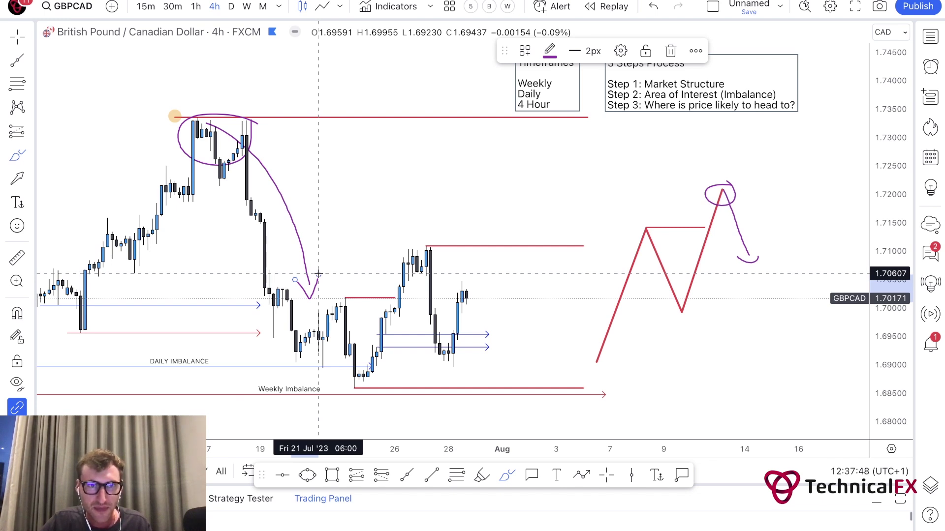
{"action": "mouse_move", "coordinate": [367, 375]}
{"action": "left_mouse_down"}
{"action": "mouse_move", "coordinate": [453, 315]}
{"action": "mouse_move", "coordinate": [510, 180]}
{"action": "mouse_move", "coordinate": [519, 148]}
{"action": "mouse_move", "coordinate": [509, 147]}
{"action": "mouse_move", "coordinate": [534, 141]}
{"action": "mouse_move", "coordinate": [538, 157]}
{"action": "left_mouse_up"}
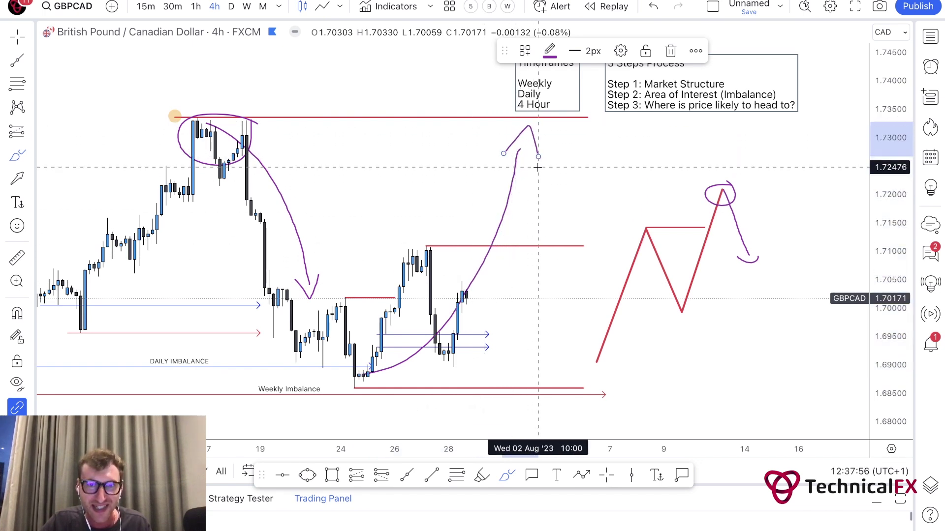
- Undo the purple brush marks and the red example path with its horizontal line
{"action": "key", "text": "ctrl+z"}
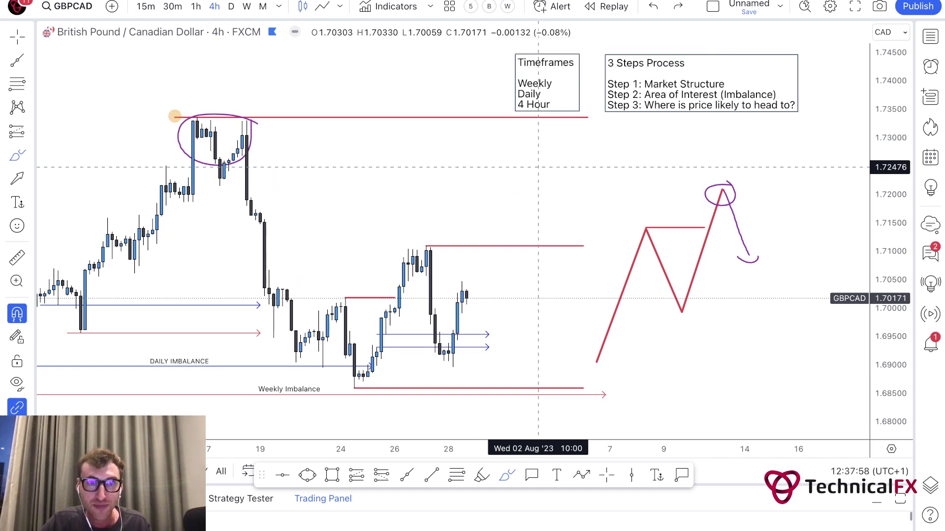
{"action": "key", "text": "ctrl+z"}
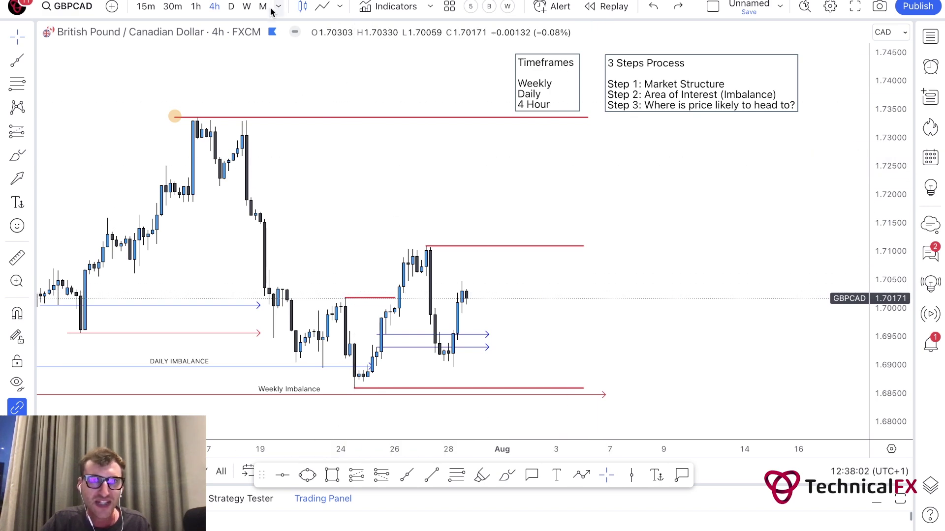
- Switch to the weekly timeframe, hide all drawings and examine the 2023 swings up to the latest July candles
{"action": "left_click", "coordinate": [247, 6]}
{"action": "left_click_drag", "start_coordinate": [591, 233], "coordinate": [647, 230]}
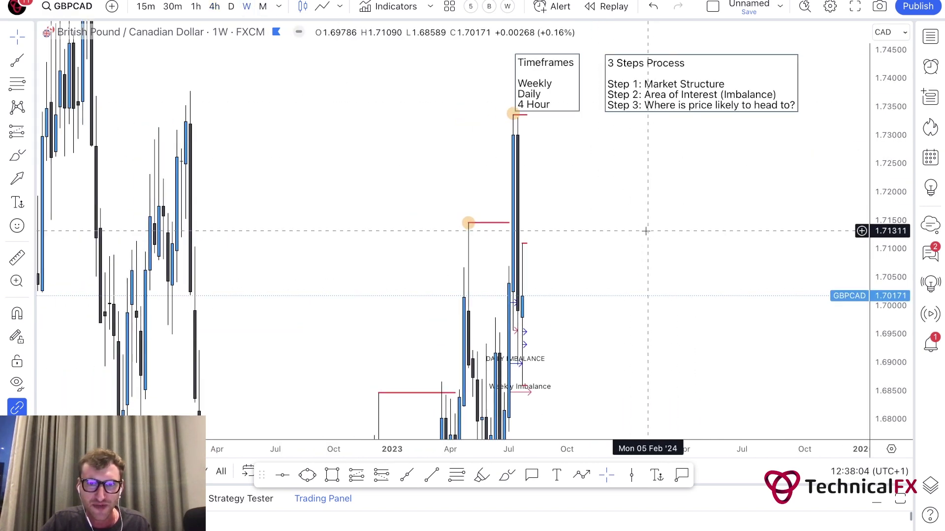
{"action": "left_click_drag", "start_coordinate": [882, 187], "coordinate": [880, 428]}
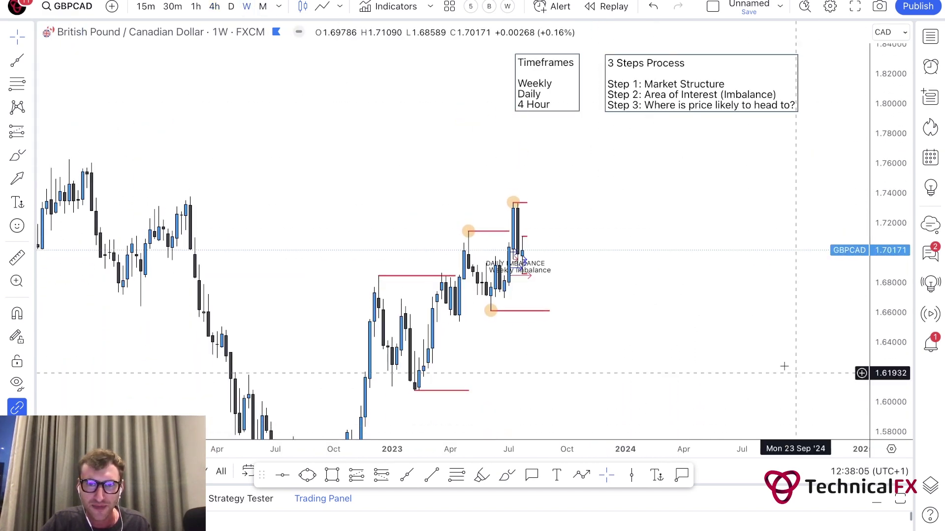
{"action": "left_click", "coordinate": [17, 383]}
{"action": "scroll", "coordinate": [708, 270], "scroll_direction": "up", "scroll_amount": 5}
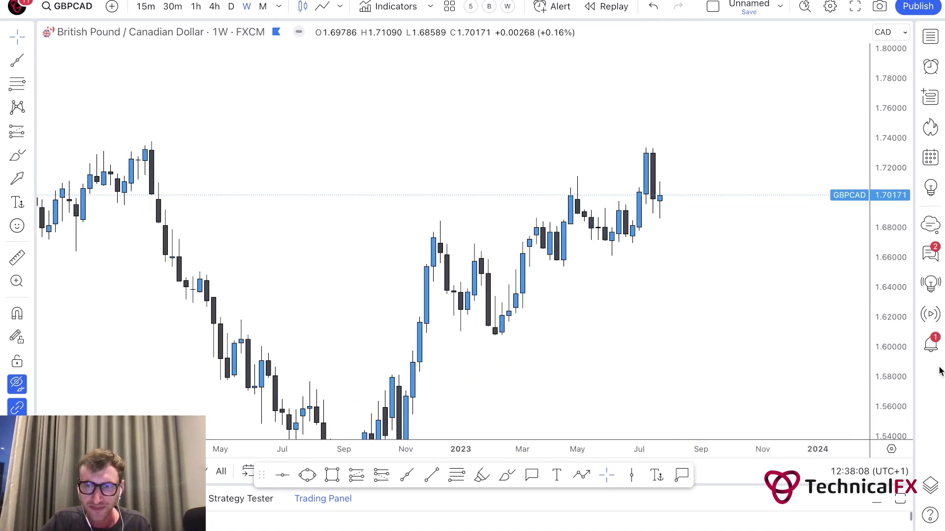
{"action": "scroll", "coordinate": [691, 290], "scroll_direction": "up", "scroll_amount": 3}
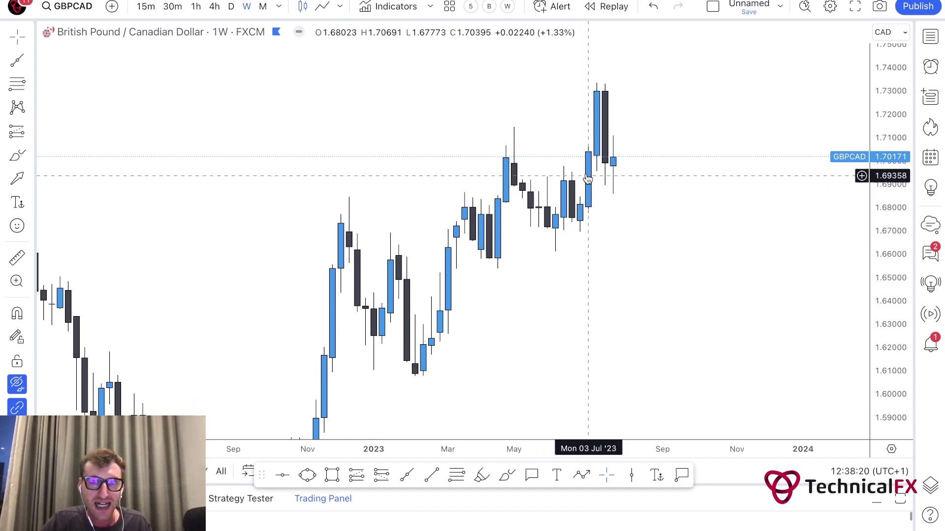
{"action": "scroll", "coordinate": [618, 290], "scroll_direction": "up", "scroll_amount": 1}
{"action": "mouse_move", "coordinate": [620, 296]}
{"action": "left_mouse_down"}
{"action": "mouse_move", "coordinate": [609, 299]}
{"action": "mouse_move", "coordinate": [629, 299]}
{"action": "left_mouse_up"}
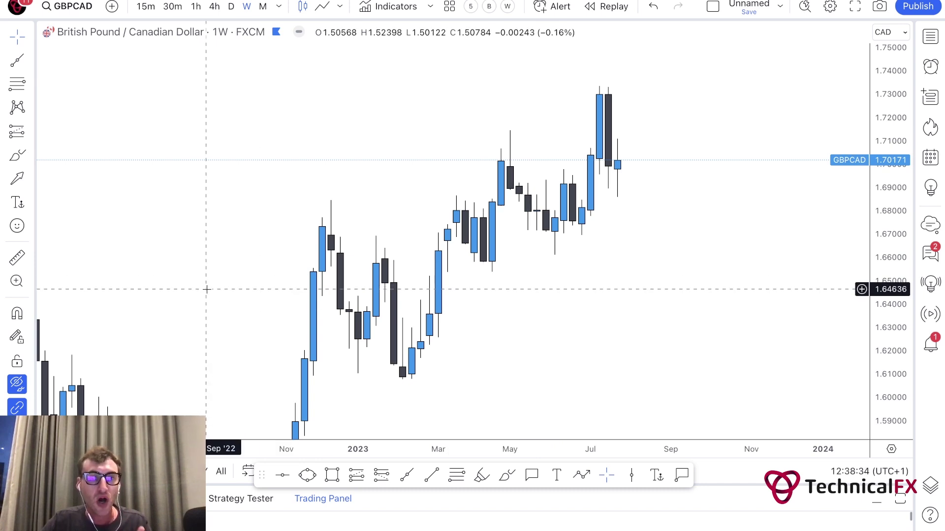
- Show the drawings again and examine the July swing and imbalances on the daily timeframe
{"action": "left_click", "coordinate": [17, 383]}
{"action": "left_click", "coordinate": [231, 5]}
{"action": "scroll", "coordinate": [408, 295], "scroll_direction": "down", "scroll_amount": 5}
{"action": "left_click_drag", "start_coordinate": [431, 327], "coordinate": [357, 369]}
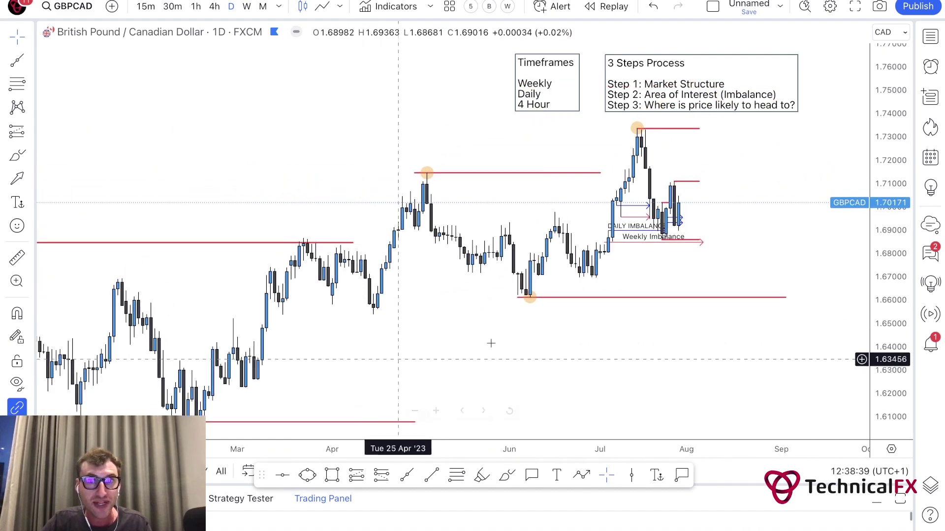
{"action": "left_click_drag", "start_coordinate": [884, 363], "coordinate": [883, 301]}
{"action": "left_click_drag", "start_coordinate": [769, 242], "coordinate": [769, 266]}
{"action": "scroll", "coordinate": [761, 295], "scroll_direction": "up", "scroll_amount": 3}
{"action": "scroll", "coordinate": [731, 312], "scroll_direction": "up", "scroll_amount": 2}
{"action": "scroll", "coordinate": [717, 312], "scroll_direction": "down", "scroll_amount": 2}
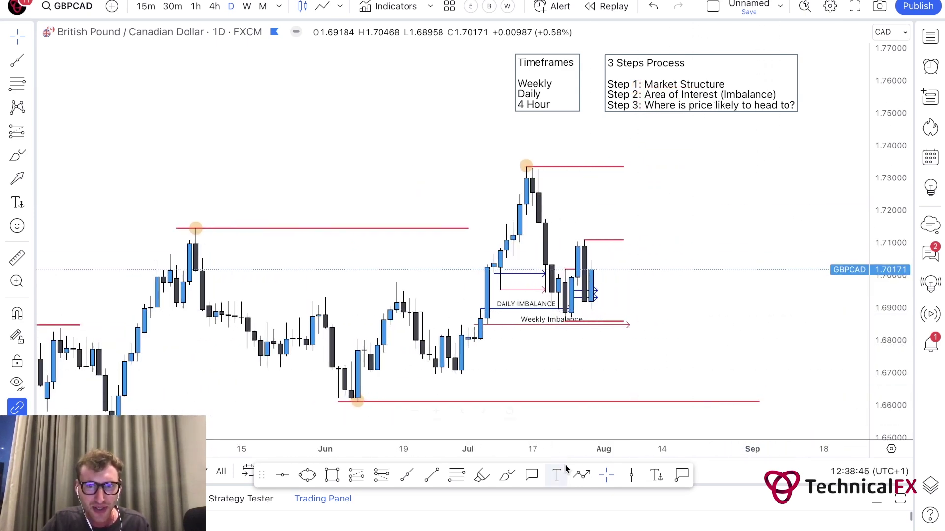
{"action": "scroll", "coordinate": [805, 342], "scroll_direction": "up", "scroll_amount": 2}
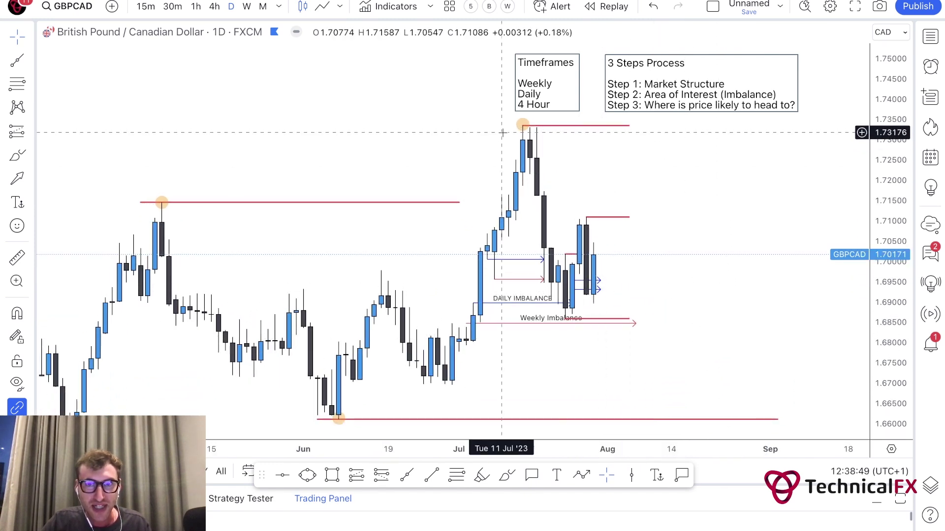
- Switch the chart to the 4-hour timeframe
{"action": "left_click", "coordinate": [215, 9]}
{"action": "scroll", "coordinate": [755, 281], "scroll_direction": "down", "scroll_amount": 3}
{"action": "left_click_drag", "start_coordinate": [877, 360], "coordinate": [876, 236]}
{"action": "left_click_drag", "start_coordinate": [736, 279], "coordinate": [663, 285]}
{"action": "scroll", "coordinate": [556, 229], "scroll_direction": "up", "scroll_amount": 1}
{"action": "left_click_drag", "start_coordinate": [575, 237], "coordinate": [540, 248]}
{"action": "left_click_drag", "start_coordinate": [901, 215], "coordinate": [868, 252]}
{"action": "mouse_move", "coordinate": [716, 187]}
{"action": "left_mouse_down"}
{"action": "mouse_move", "coordinate": [688, 222]}
{"action": "mouse_move", "coordinate": [704, 192]}
{"action": "left_mouse_up"}
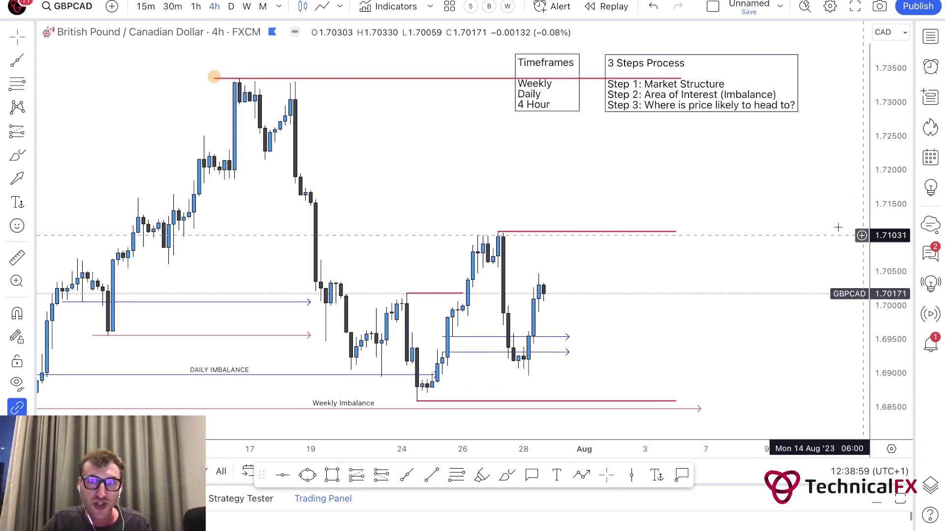
{"action": "scroll", "coordinate": [713, 185], "scroll_direction": "right", "scroll_amount": 2}
- Draw a red path from the current price up to about 1.7160, down to 1.7050 and up to 1.7245 around 3 August
{"action": "left_click", "coordinate": [581, 476]}
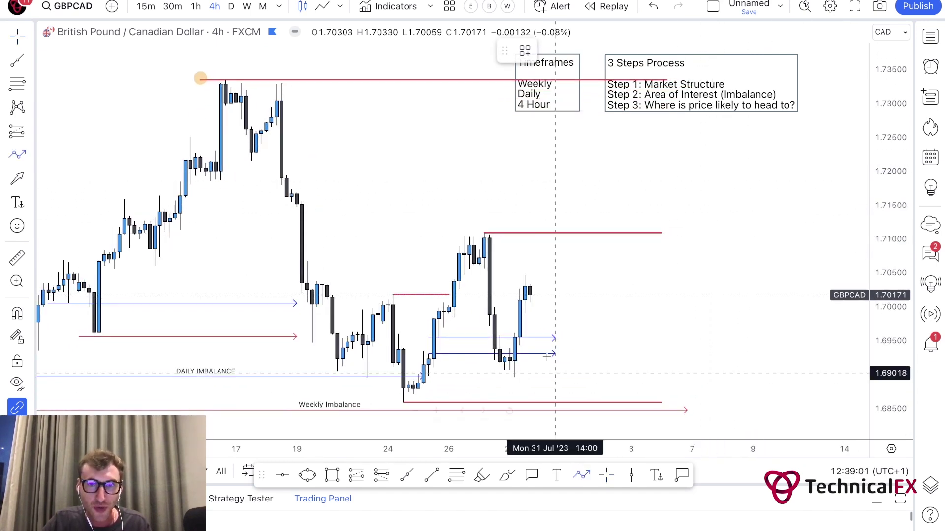
{"action": "left_click", "coordinate": [530, 303]}
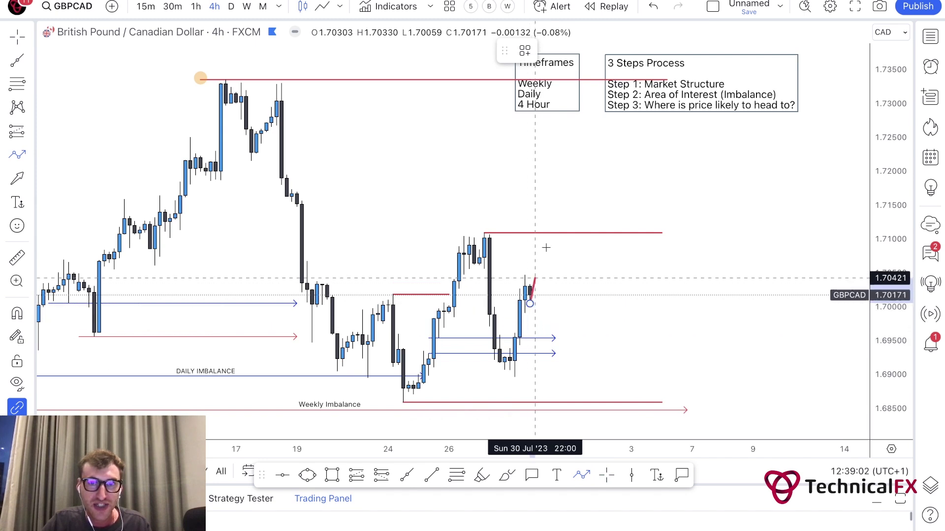
{"action": "left_click", "coordinate": [561, 198]}
{"action": "left_click", "coordinate": [596, 274]}
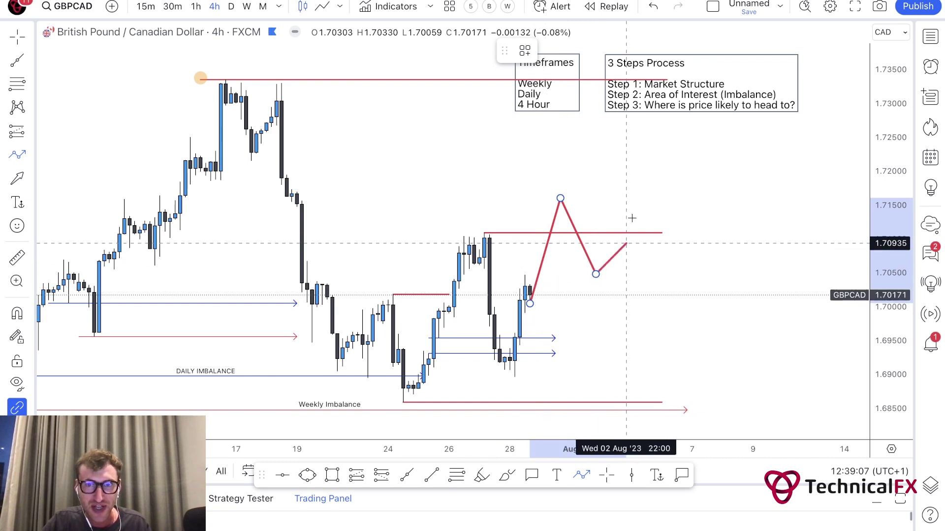
{"action": "double_click", "coordinate": [641, 142]}
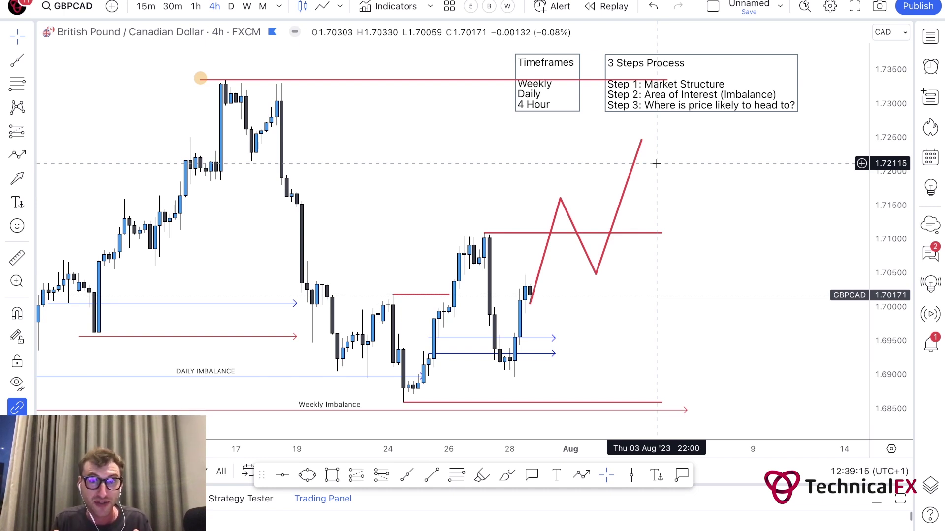
- Brush purple circles at the 24-25 July and 28 July lows, plus arcs below the 24 July low and above the 27 July high
{"action": "left_click", "coordinate": [507, 476]}
{"action": "mouse_move", "coordinate": [413, 343]}
{"action": "left_mouse_down"}
{"action": "mouse_move", "coordinate": [390, 380]}
{"action": "mouse_move", "coordinate": [423, 374]}
{"action": "mouse_move", "coordinate": [413, 342]}
{"action": "left_mouse_up"}
{"action": "mouse_move", "coordinate": [525, 337]}
{"action": "left_mouse_down"}
{"action": "mouse_move", "coordinate": [489, 342]}
{"action": "mouse_move", "coordinate": [488, 366]}
{"action": "mouse_move", "coordinate": [529, 338]}
{"action": "left_mouse_up"}
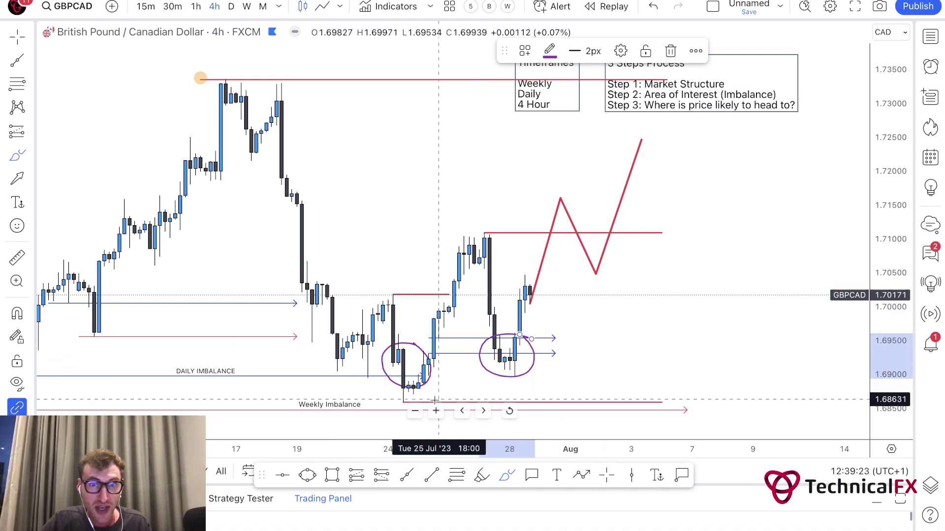
{"action": "mouse_move", "coordinate": [386, 397]}
{"action": "left_mouse_down"}
{"action": "mouse_move", "coordinate": [403, 403]}
{"action": "mouse_move", "coordinate": [423, 391]}
{"action": "left_mouse_up"}
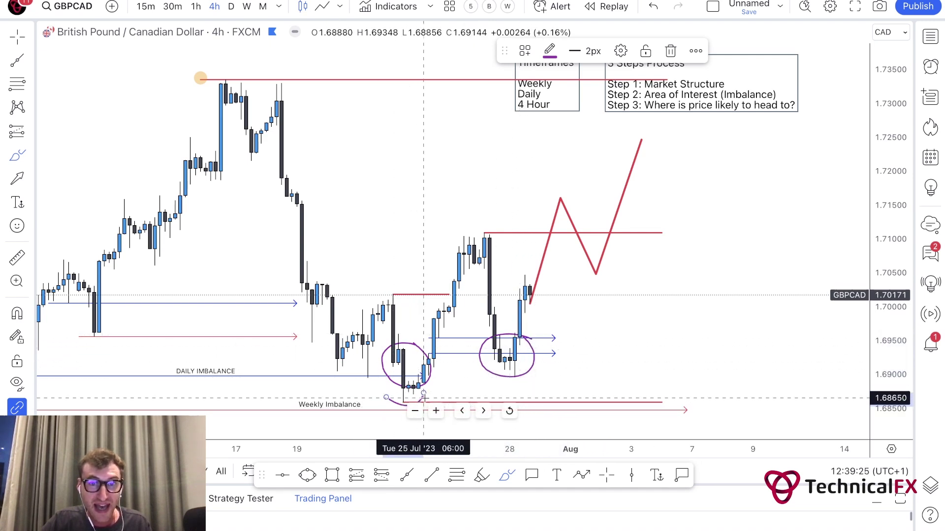
{"action": "left_click_drag", "start_coordinate": [465, 232], "coordinate": [505, 228]}
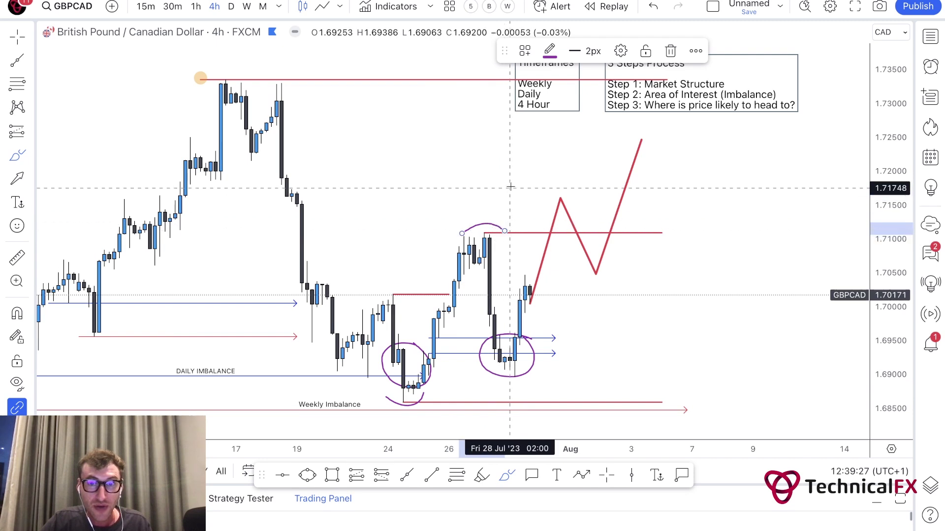
- Undo the purple brush marks and the projected red path
{"action": "scroll", "coordinate": [509, 187], "scroll_direction": "down", "scroll_amount": 2}
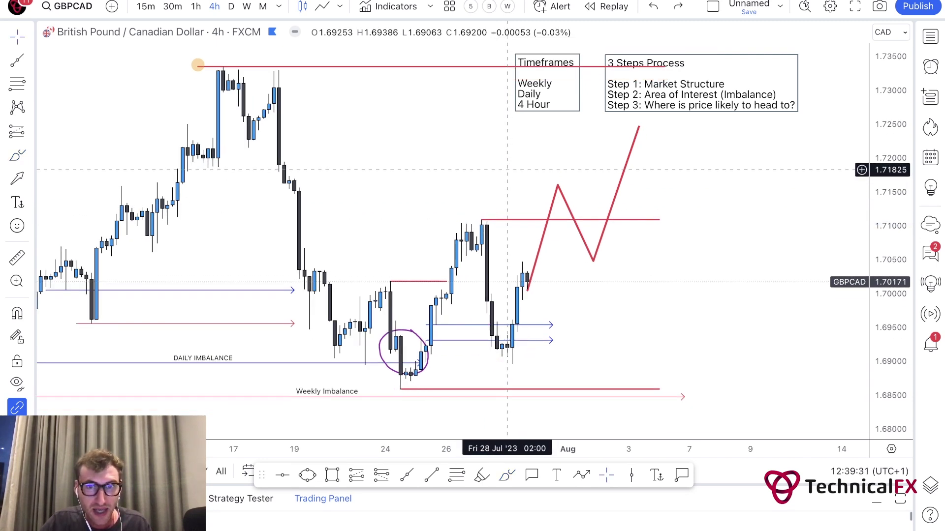
{"action": "mouse_move", "coordinate": [517, 177]}
{"action": "left_mouse_down"}
{"action": "mouse_move", "coordinate": [532, 193]}
{"action": "mouse_move", "coordinate": [538, 186]}
{"action": "left_mouse_up"}
{"action": "scroll", "coordinate": [539, 184], "scroll_direction": "down", "scroll_amount": 2}
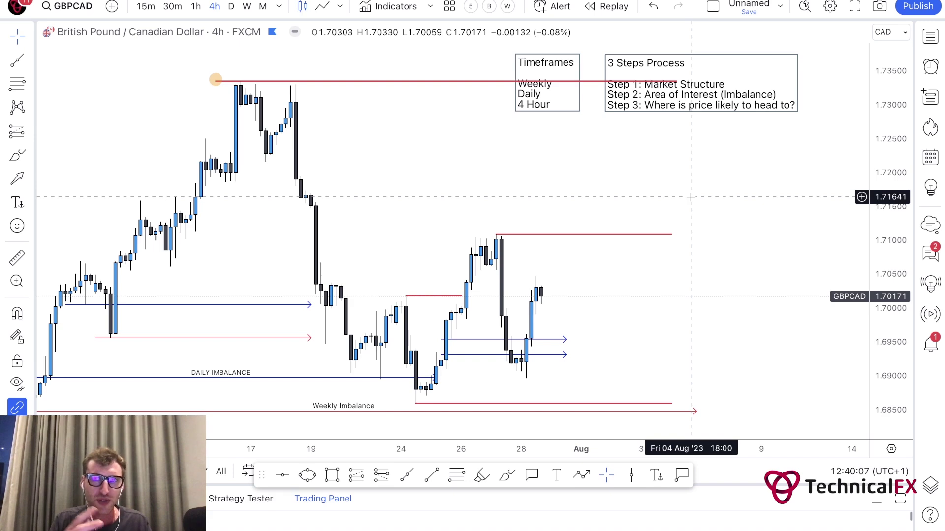
{"action": "left_click_drag", "start_coordinate": [686, 194], "coordinate": [688, 188]}
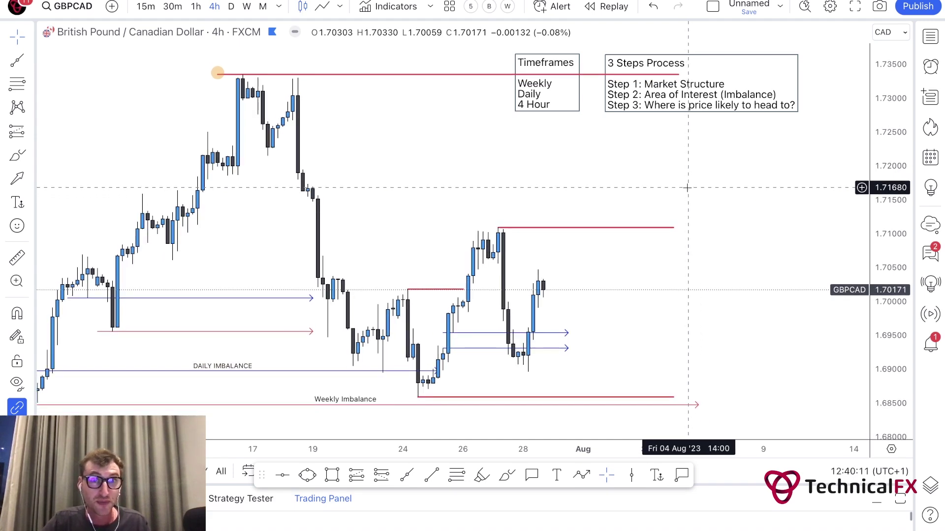